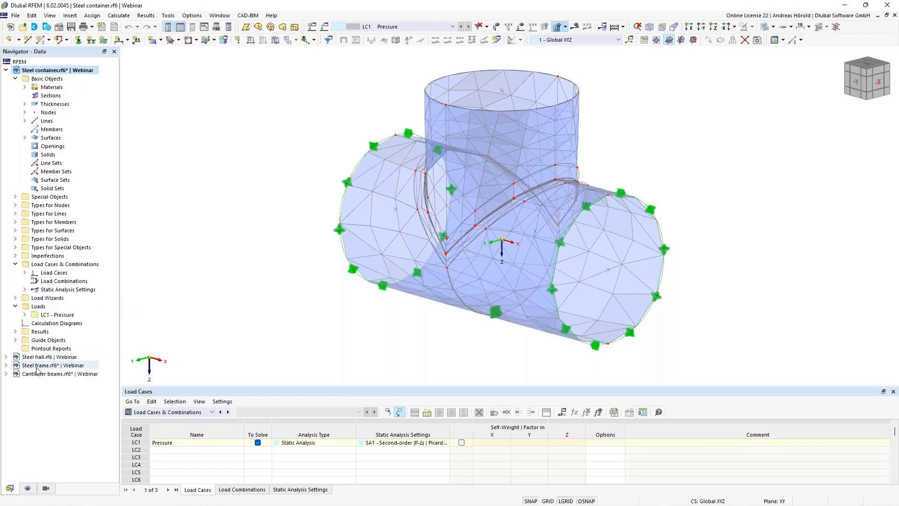
Step: Switch the Navigator to its Display settings for the Steel container model
{"action": "left_click", "coordinate": [28, 488]}
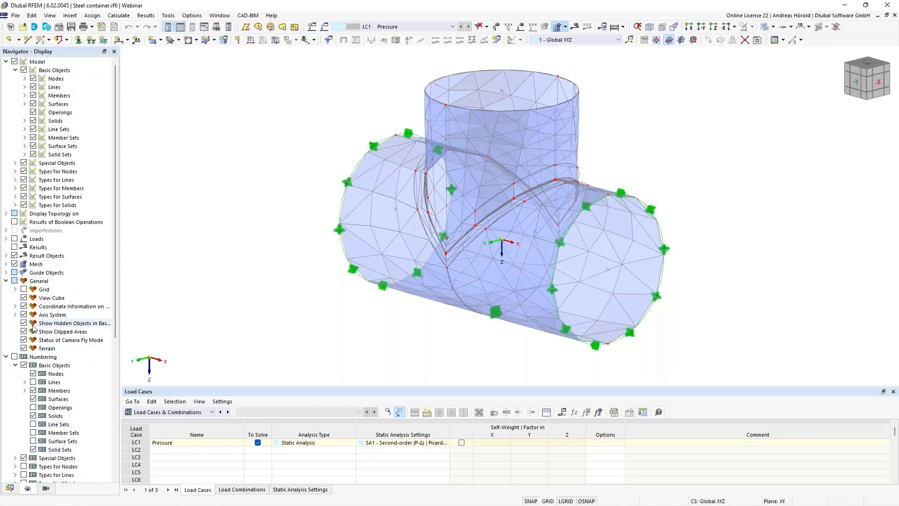
Step: Turn on Mesh Quality colouring to show 324 OK, 122 warning and 62 failed elements
{"action": "scroll", "coordinate": [35, 294], "scroll_direction": "down", "scroll_amount": 2}
{"action": "scroll", "coordinate": [35, 294], "scroll_direction": "down", "scroll_amount": 6}
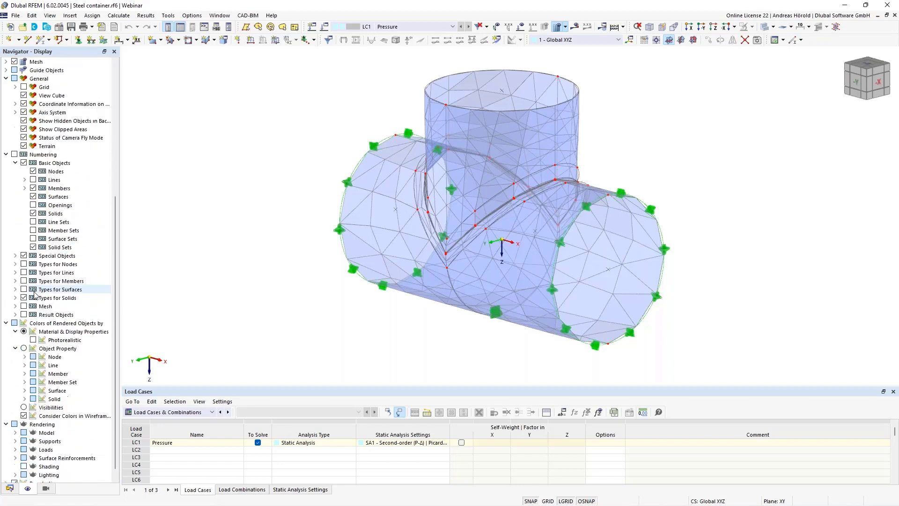
{"action": "scroll", "coordinate": [35, 294], "scroll_direction": "up", "scroll_amount": 8}
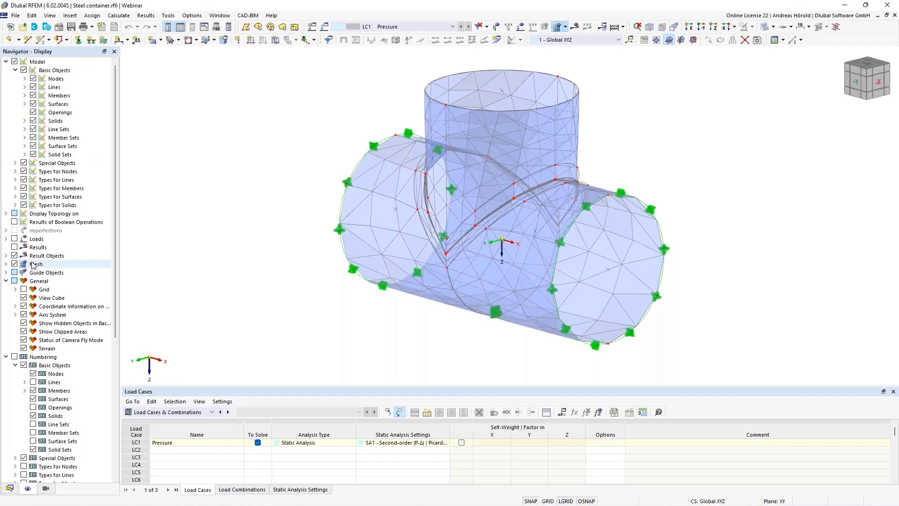
{"action": "left_click", "coordinate": [6, 265]}
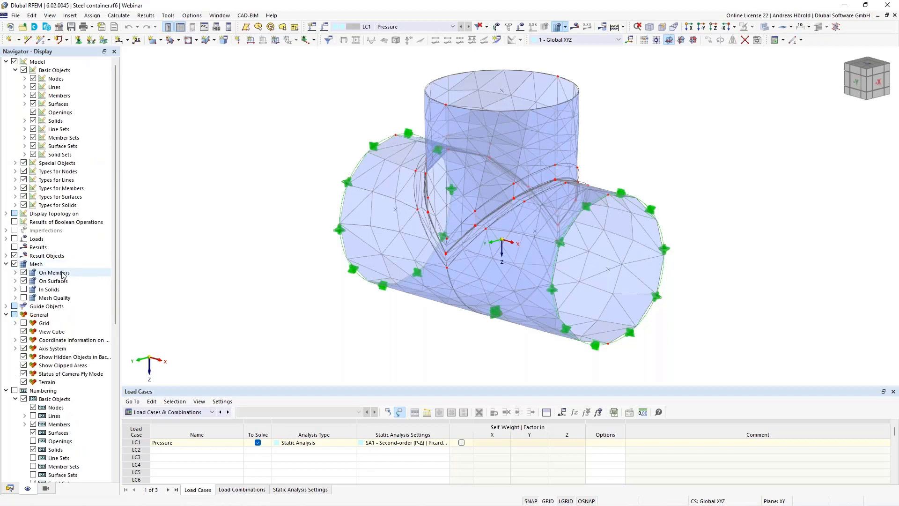
{"action": "scroll", "coordinate": [9, 267], "scroll_direction": "down", "scroll_amount": 4}
{"action": "left_click", "coordinate": [15, 197]}
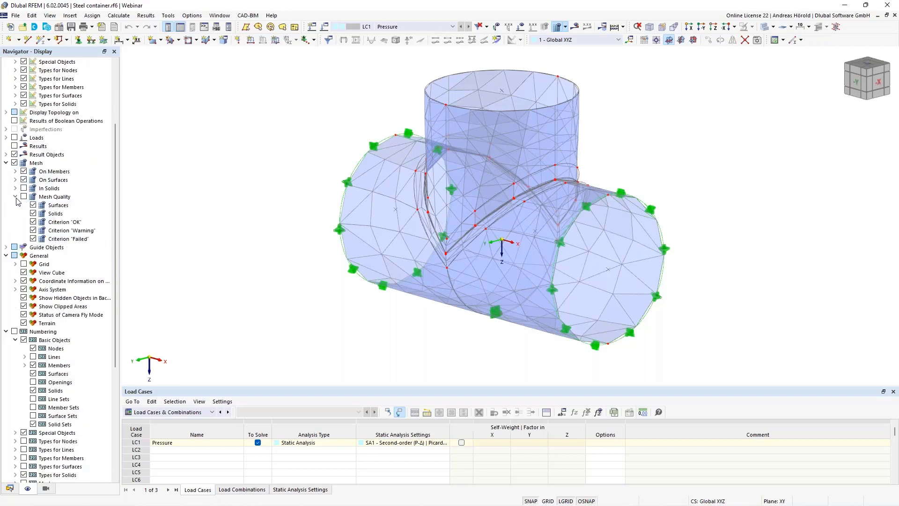
{"action": "left_click", "coordinate": [24, 197]}
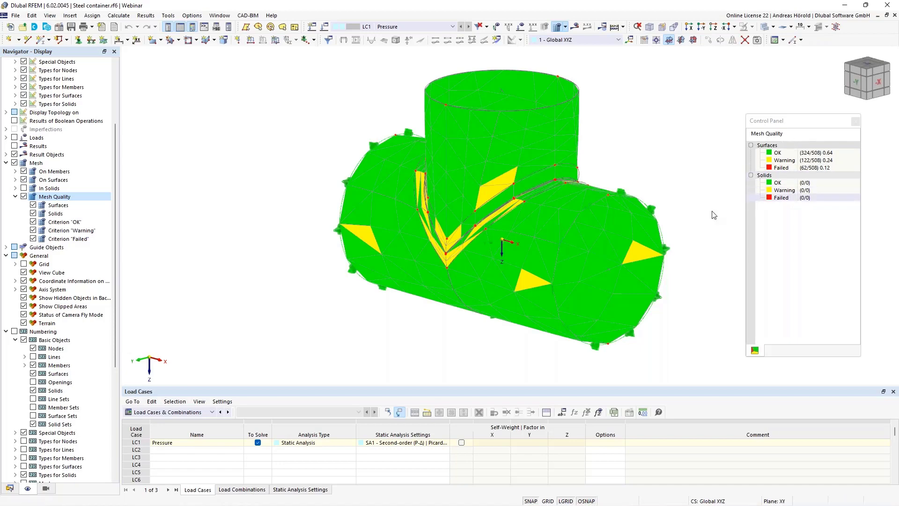
Step: Zoom into the pipe junction and hide the OK and Warning criteria, leaving only failed red elements
{"action": "scroll", "coordinate": [515, 195], "scroll_direction": "up", "scroll_amount": 5}
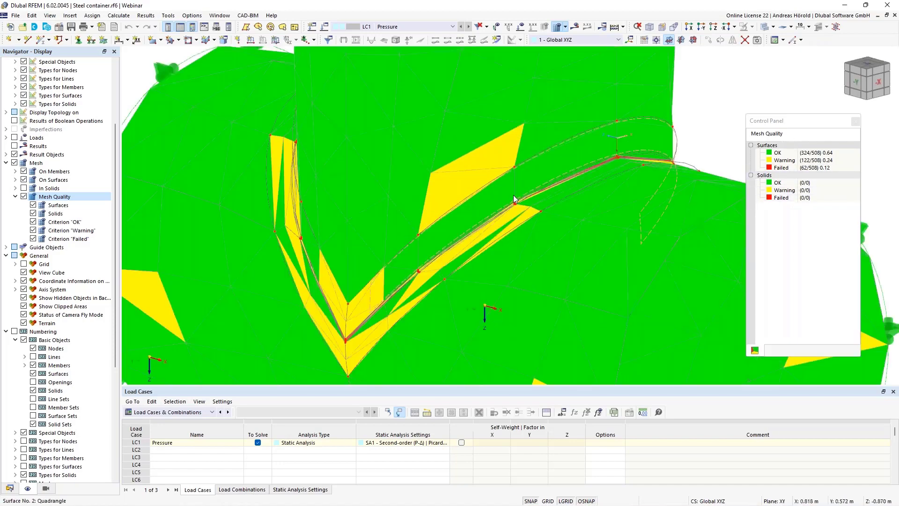
{"action": "scroll", "coordinate": [513, 195], "scroll_direction": "up", "scroll_amount": 1}
{"action": "scroll", "coordinate": [438, 281], "scroll_direction": "up", "scroll_amount": 1}
{"action": "middle_click_drag", "start_coordinate": [436, 283], "coordinate": [546, 177]}
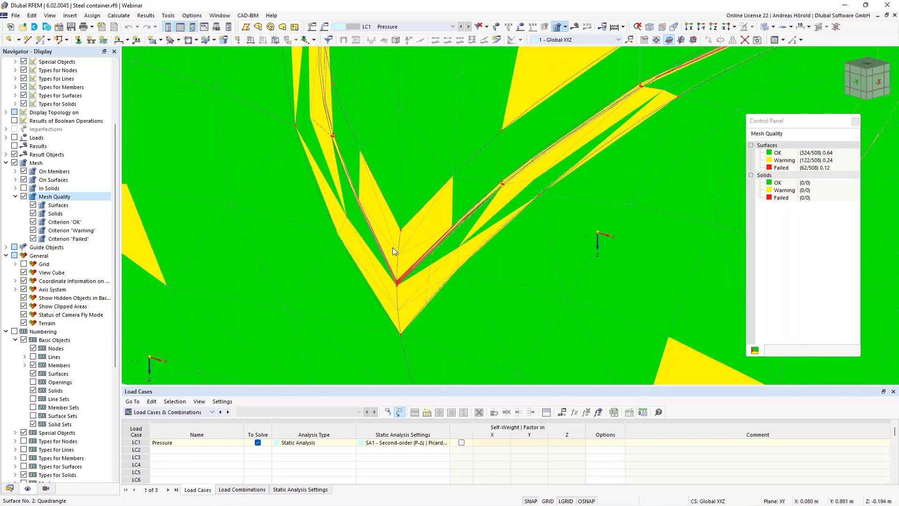
{"action": "scroll", "coordinate": [392, 247], "scroll_direction": "up", "scroll_amount": 3}
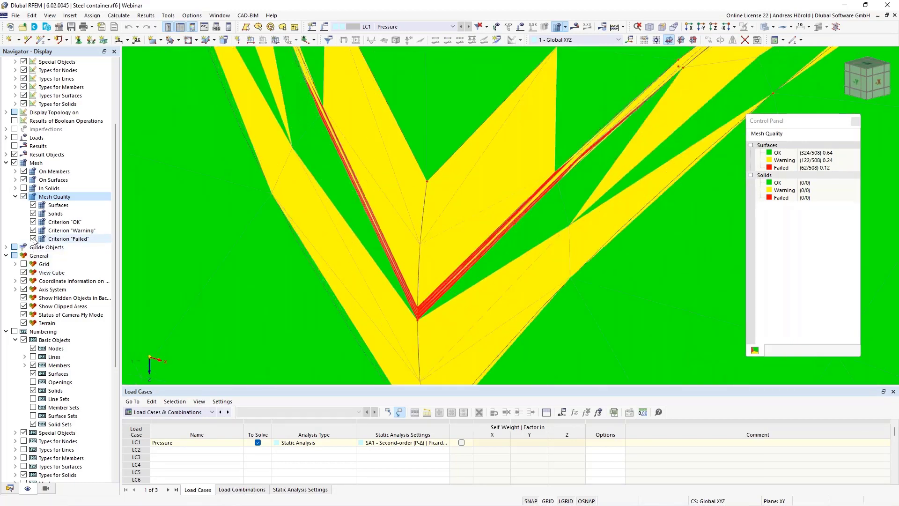
{"action": "left_click", "coordinate": [33, 222]}
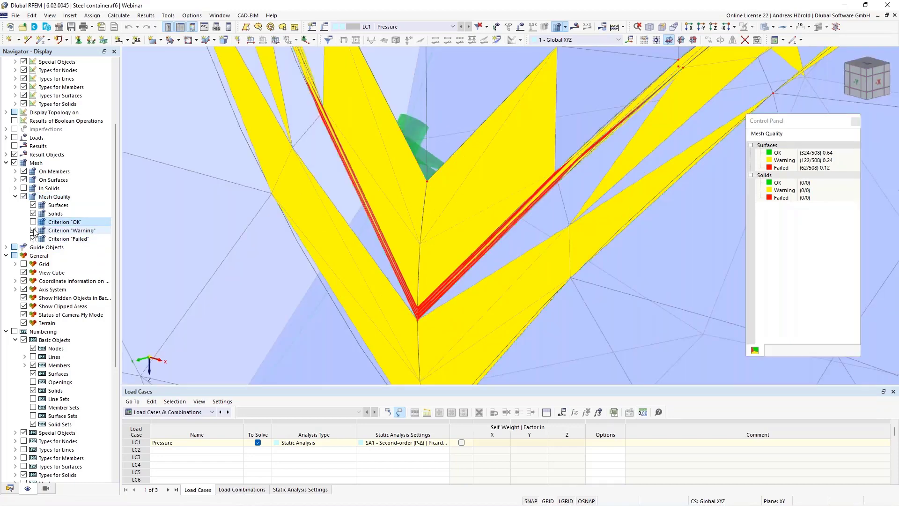
{"action": "left_click", "coordinate": [33, 230]}
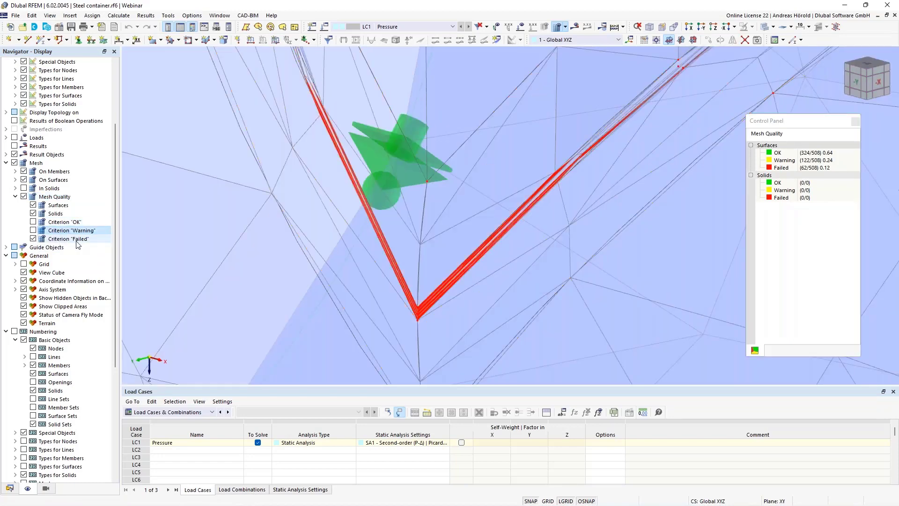
{"action": "scroll", "coordinate": [429, 262], "scroll_direction": "down", "scroll_amount": 3}
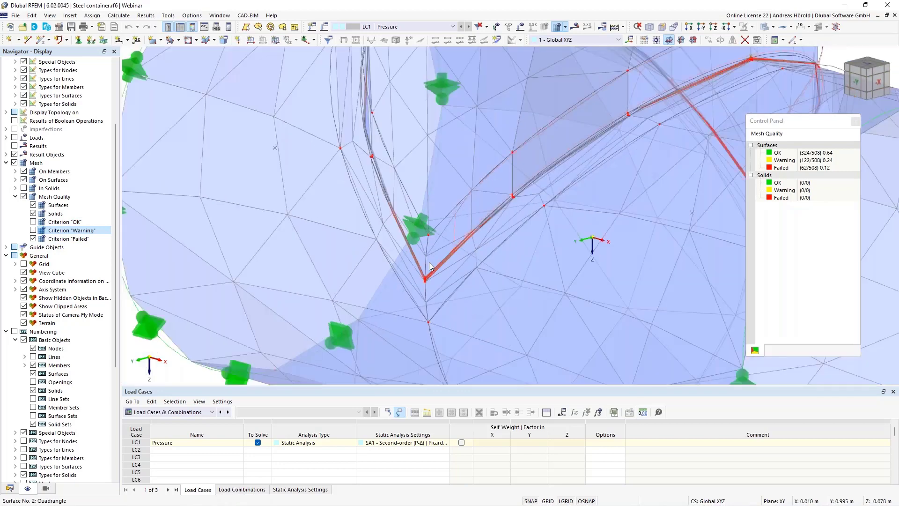
{"action": "scroll", "coordinate": [429, 263], "scroll_direction": "up", "scroll_amount": 3}
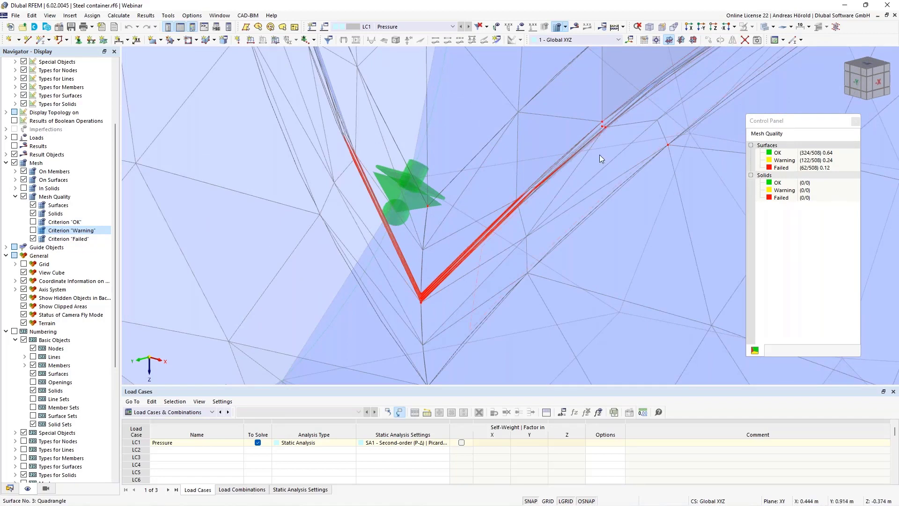
{"action": "scroll", "coordinate": [531, 187], "scroll_direction": "down", "scroll_amount": 5}
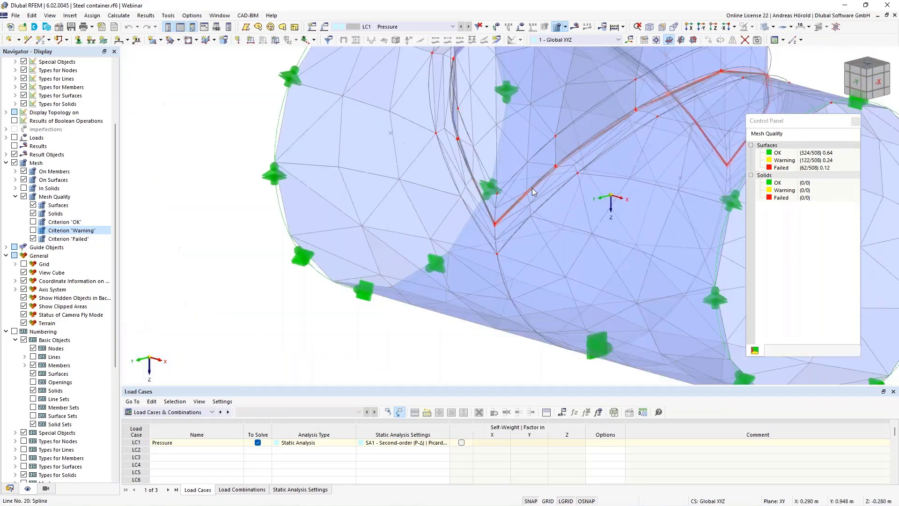
{"action": "middle_click_drag", "start_coordinate": [510, 207], "coordinate": [505, 225]}
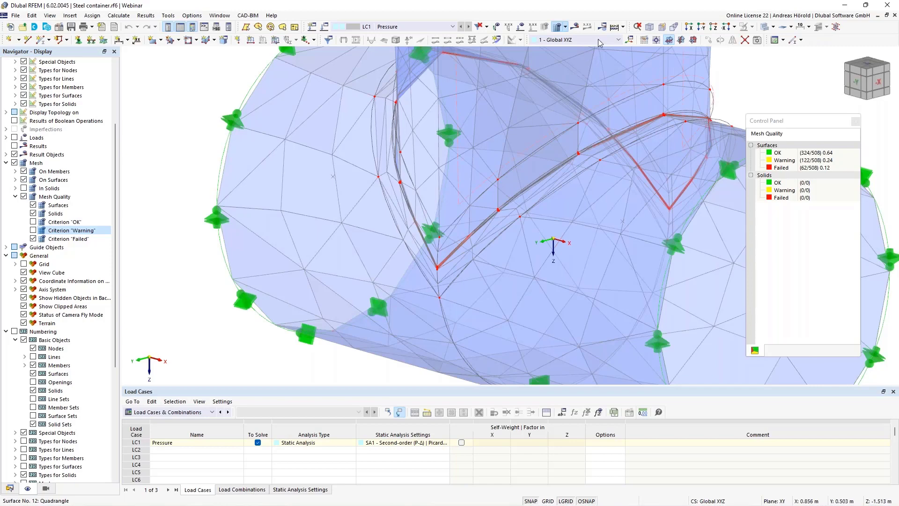
{"action": "left_click", "coordinate": [623, 28]}
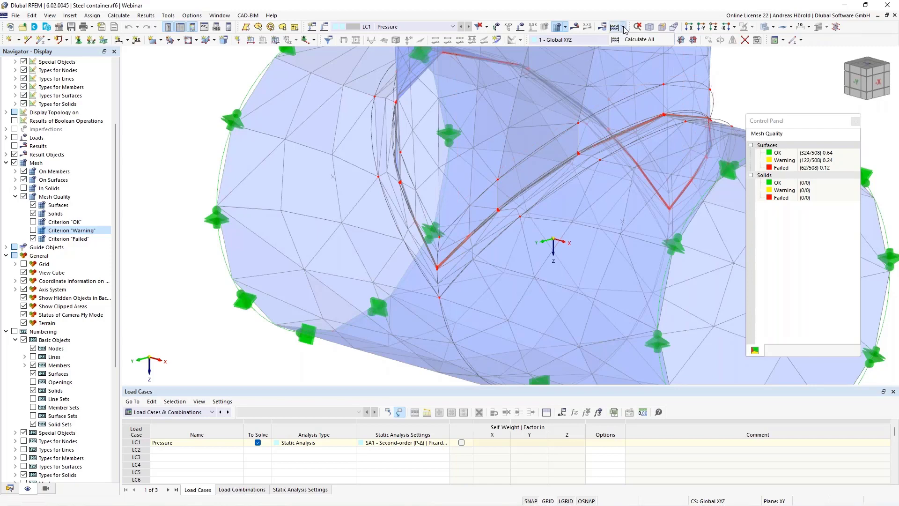
Step: In Mesh Settings, change the target FE length LFE to 0.1 m and apply to remesh
{"action": "left_click", "coordinate": [566, 28]}
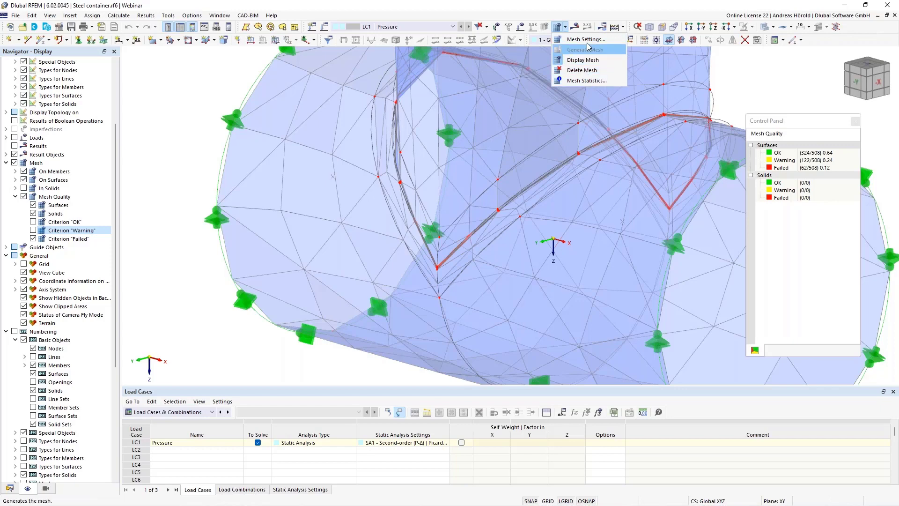
{"action": "left_click", "coordinate": [585, 39]}
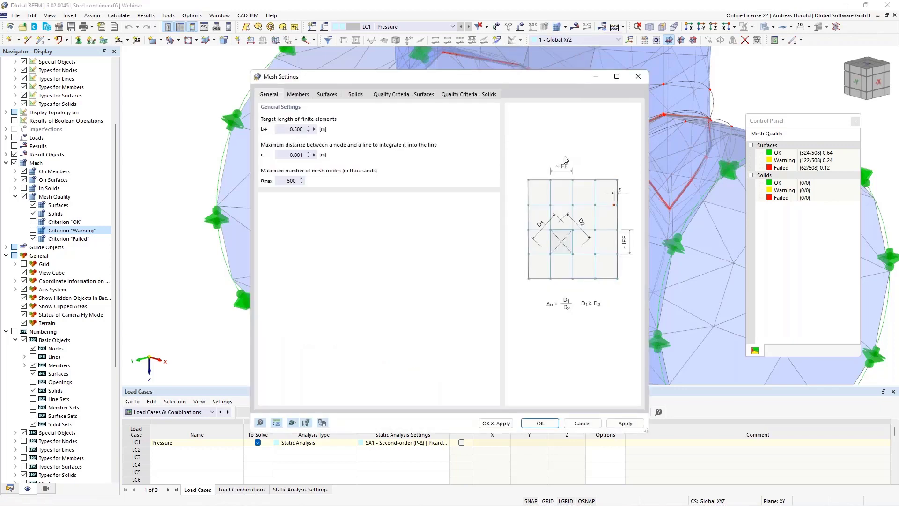
{"action": "left_click", "coordinate": [401, 95]}
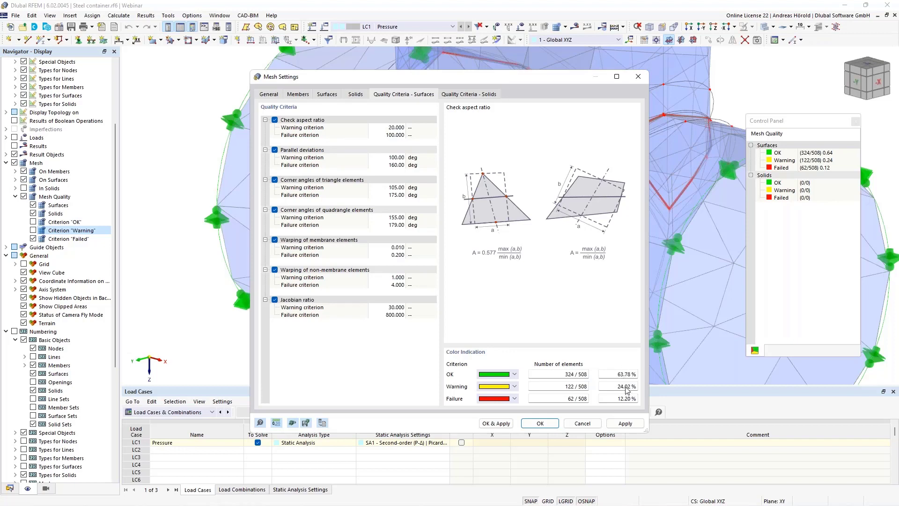
{"action": "left_click", "coordinate": [265, 96]}
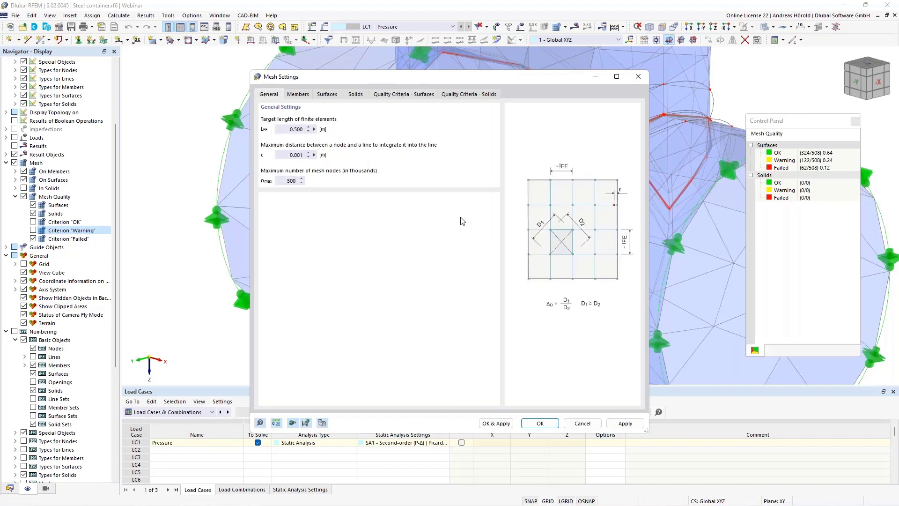
{"action": "left_click_drag", "start_coordinate": [559, 81], "coordinate": [346, 73]}
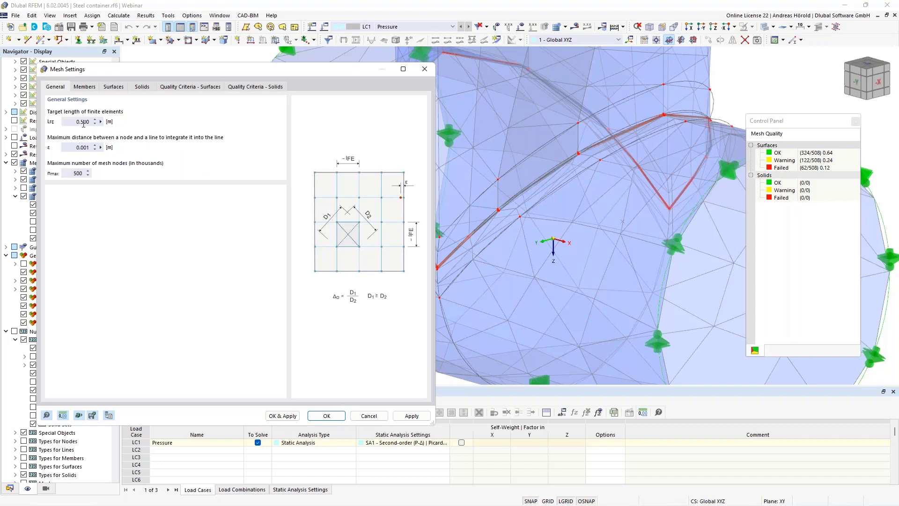
{"action": "left_click_drag", "start_coordinate": [82, 121], "coordinate": [99, 120]}
{"action": "type", "text": "1"}
{"action": "left_click", "coordinate": [282, 415]}
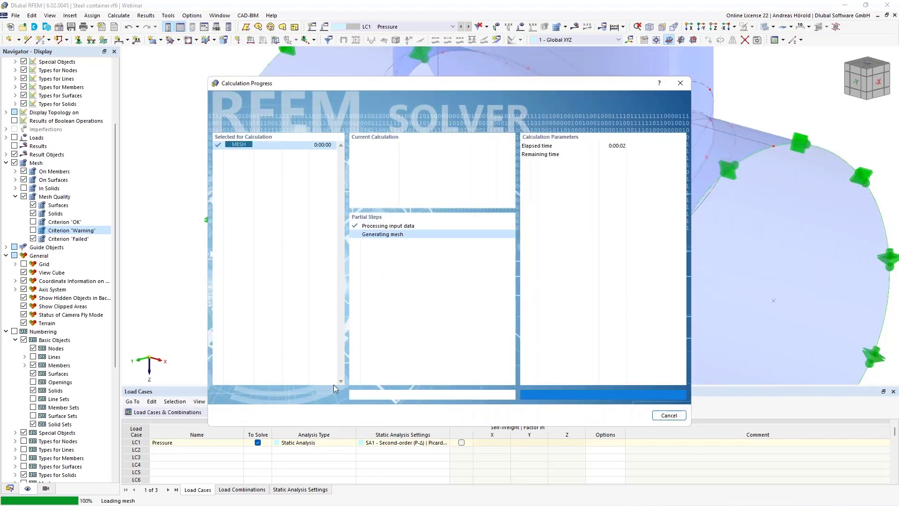
Step: Re-show Warning elements on the refined mesh (5512 OK, 570 warning), then return to the Data tree
{"action": "scroll", "coordinate": [504, 235], "scroll_direction": "down", "scroll_amount": 3}
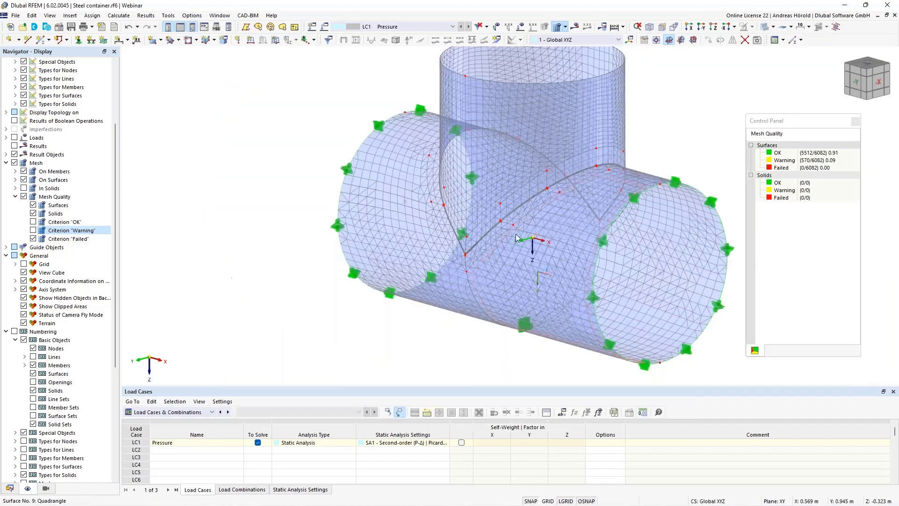
{"action": "middle_click_drag", "start_coordinate": [636, 161], "coordinate": [620, 185]}
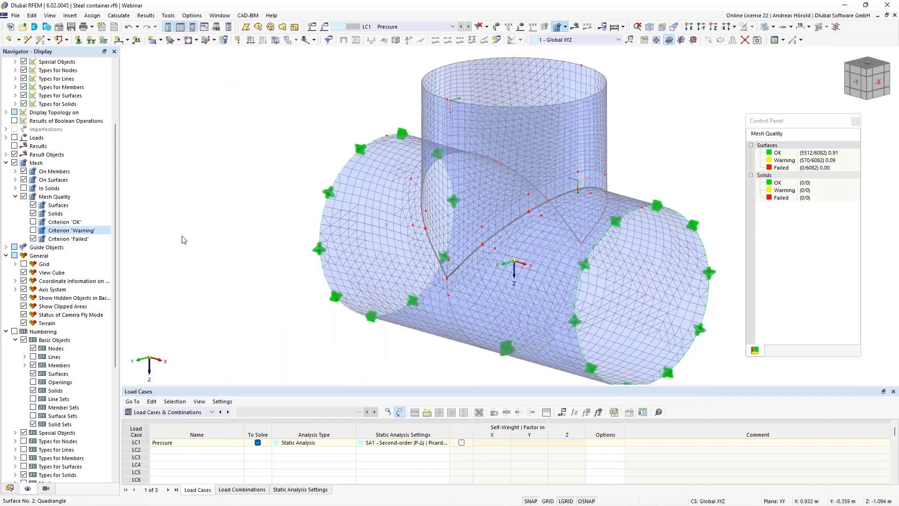
{"action": "left_click", "coordinate": [33, 230]}
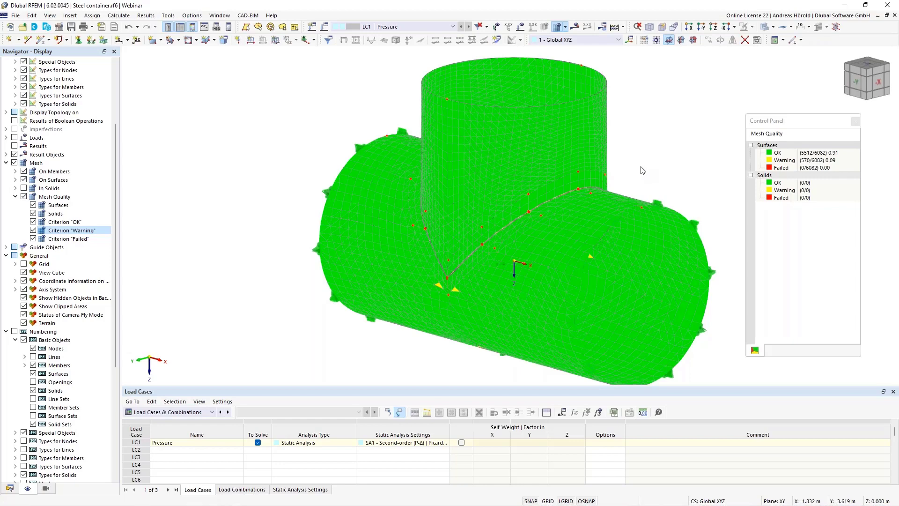
{"action": "scroll", "coordinate": [643, 170], "scroll_direction": "down", "scroll_amount": 2}
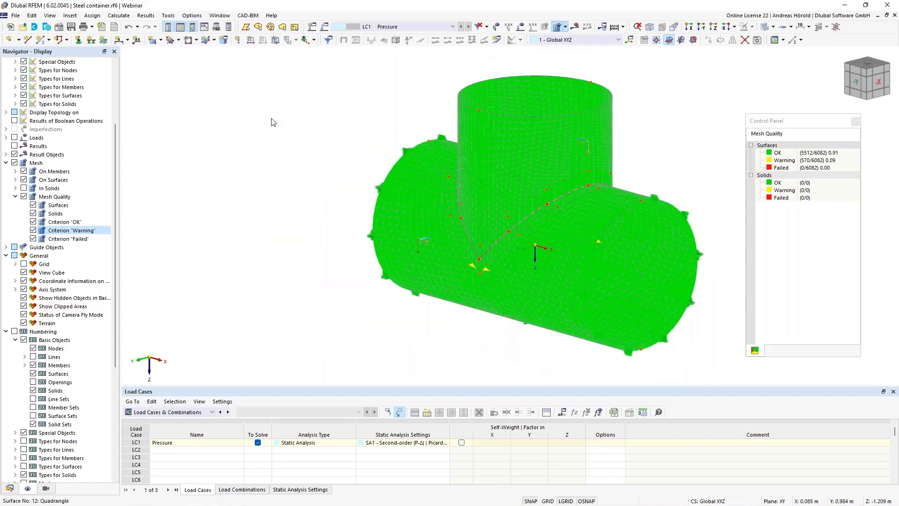
{"action": "left_click", "coordinate": [10, 488]}
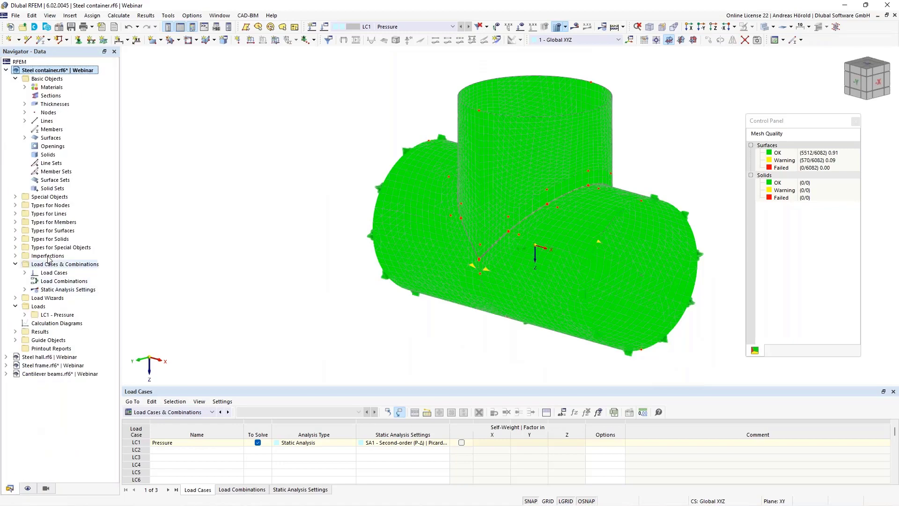
Step: Switch to the Steel hall model and enlarge the Load Cases & Combinations table
{"action": "left_click", "coordinate": [38, 358]}
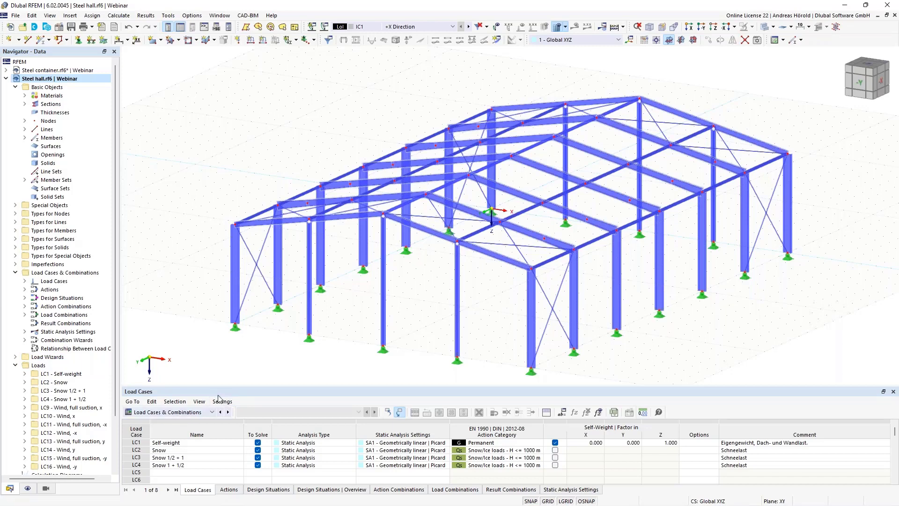
{"action": "left_click", "coordinate": [165, 412]}
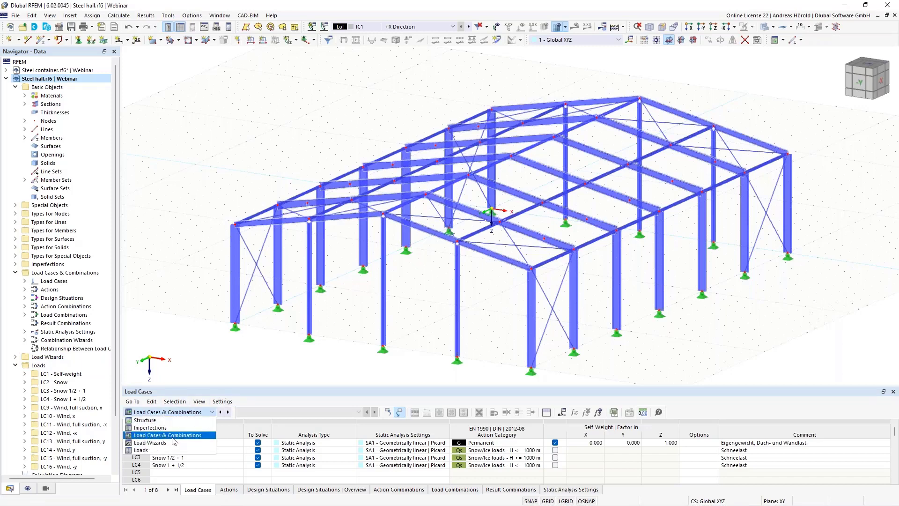
{"action": "left_click", "coordinate": [178, 439]}
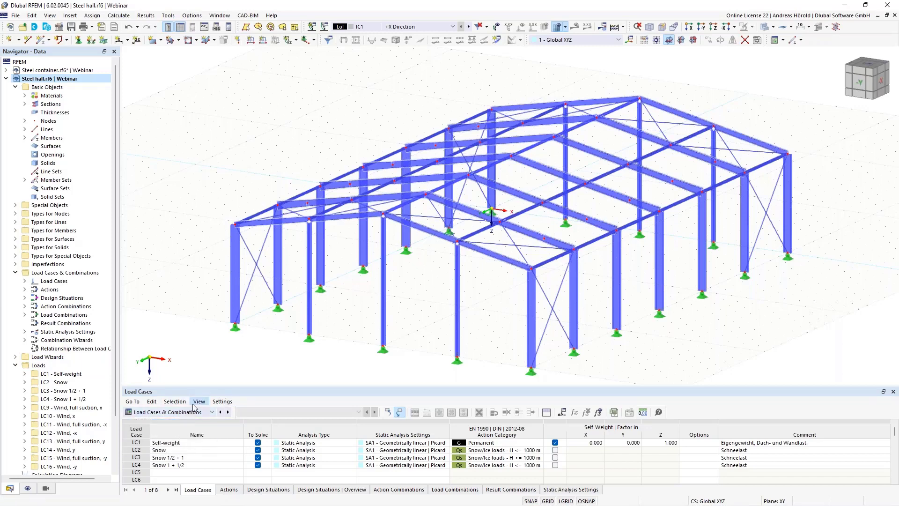
{"action": "left_click_drag", "start_coordinate": [201, 385], "coordinate": [204, 286]}
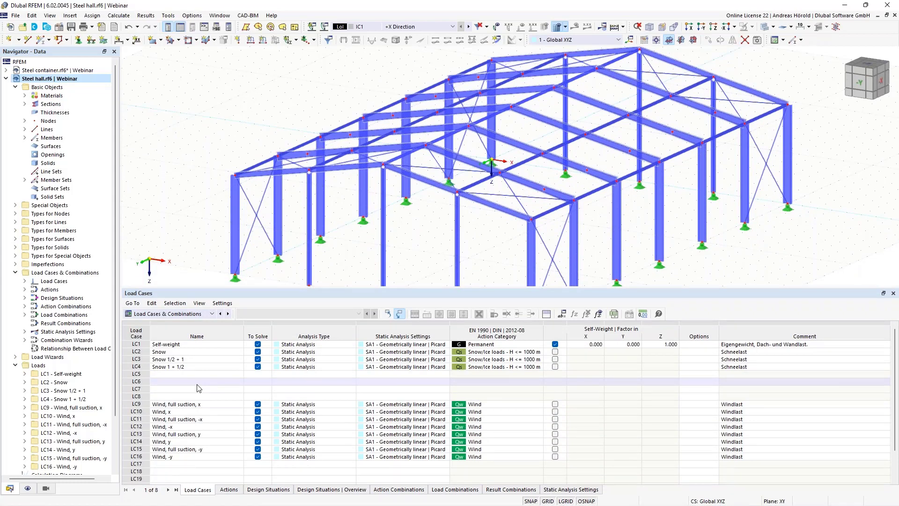
Step: Fill the empty LC6 row with default static analysis values, deleting then restoring the row
{"action": "left_click", "coordinate": [198, 382]}
{"action": "left_click", "coordinate": [185, 381]}
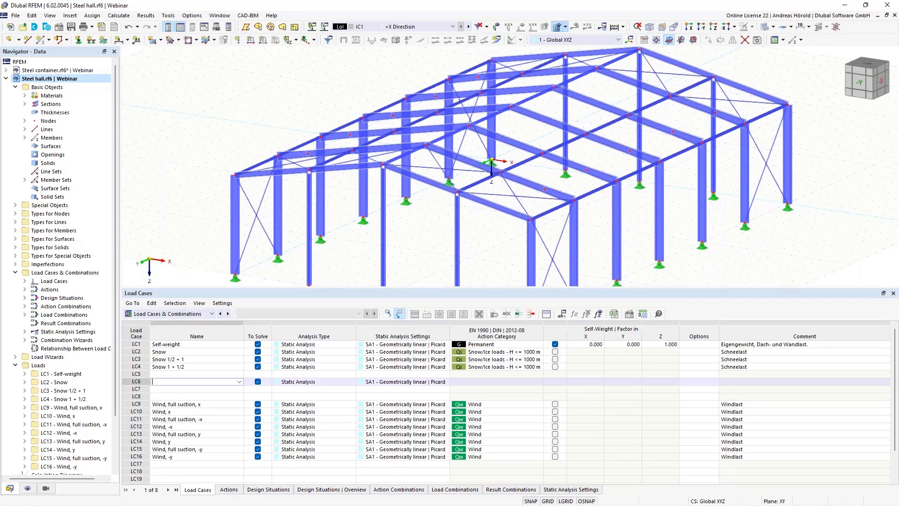
{"action": "right_click", "coordinate": [185, 382]}
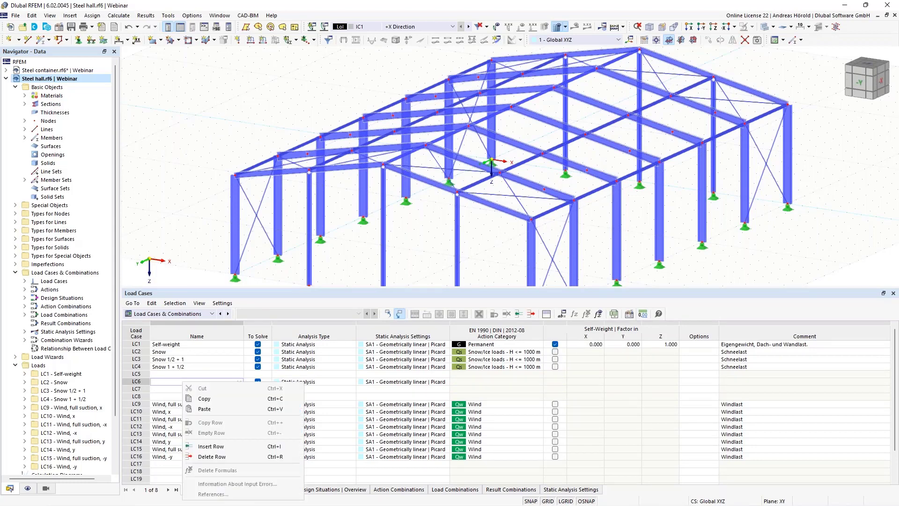
{"action": "left_click", "coordinate": [211, 456]}
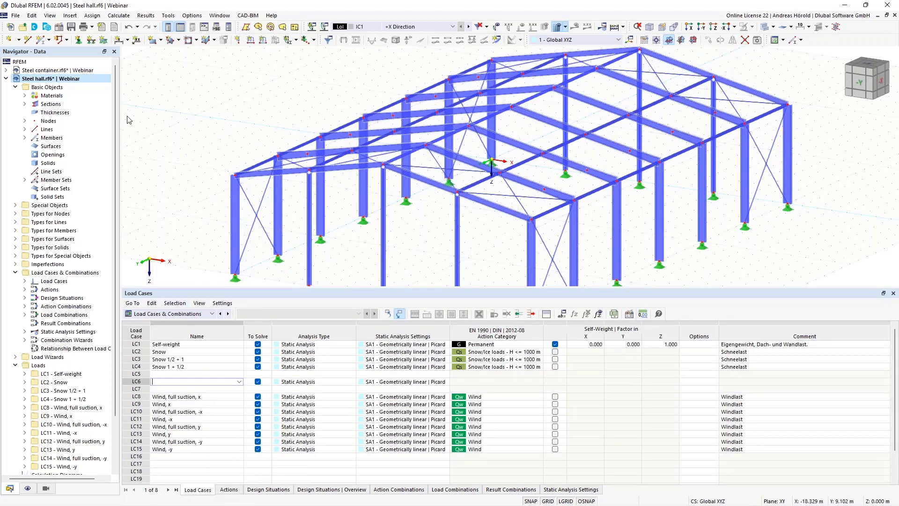
{"action": "left_click", "coordinate": [127, 28]}
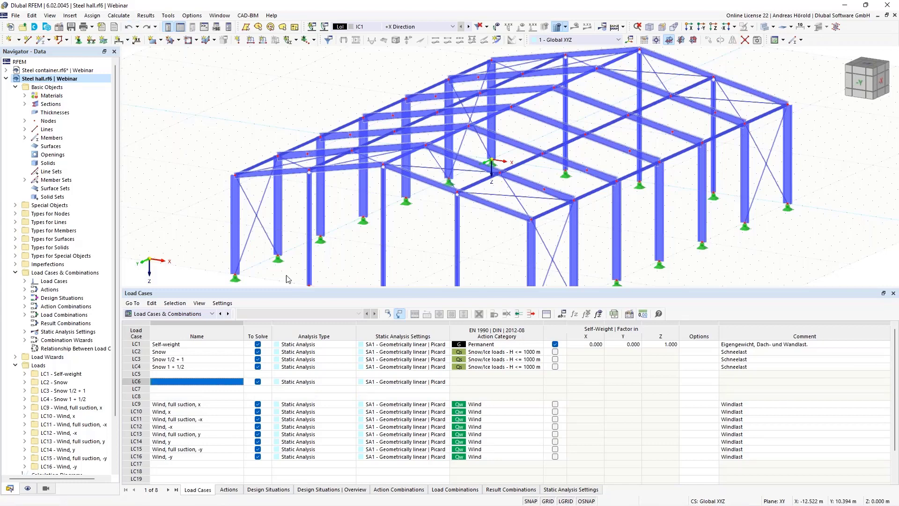
Step: In Renumber Shift, select Load Cases starting from No. 9 with increment -1
{"action": "left_click", "coordinate": [169, 17]}
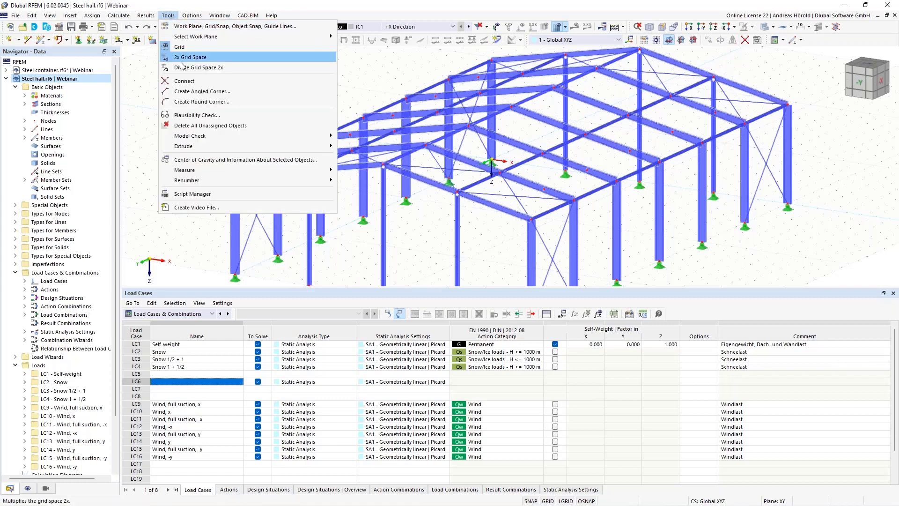
{"action": "mouse_move", "coordinate": [215, 180]}
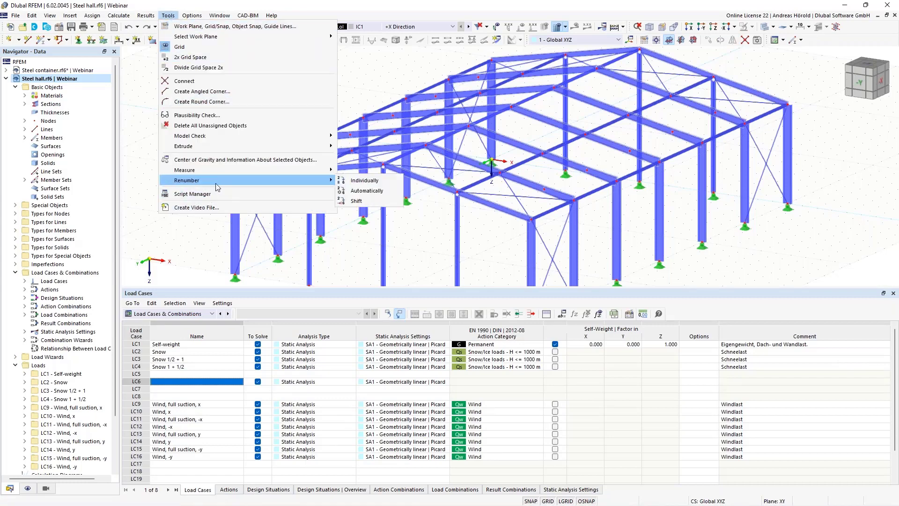
{"action": "left_click", "coordinate": [356, 202]}
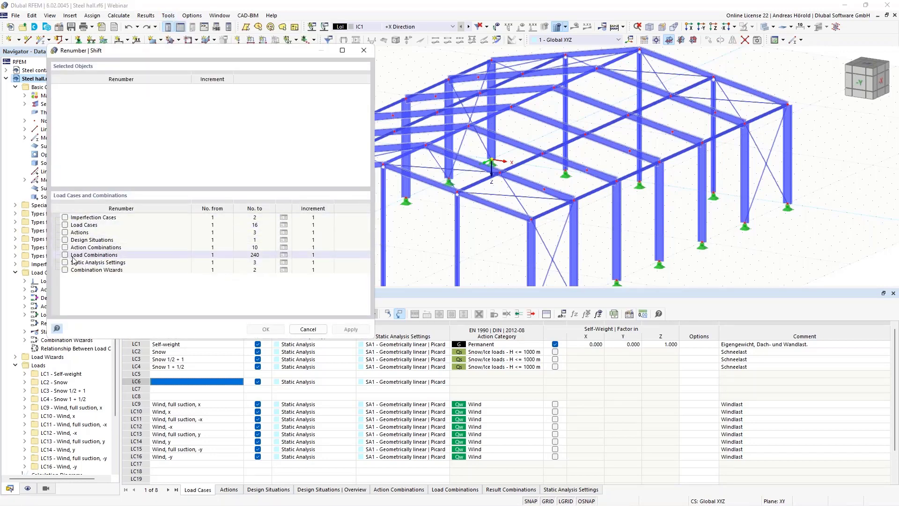
{"action": "left_click", "coordinate": [65, 225]}
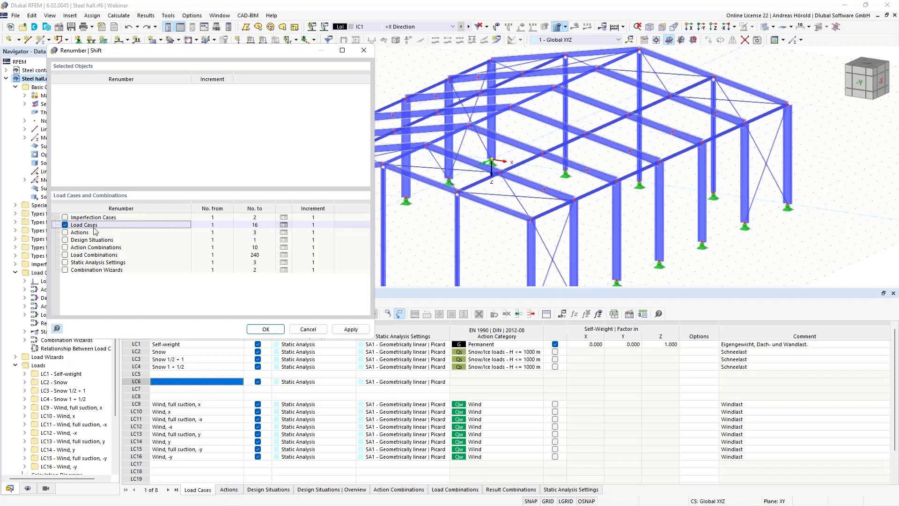
{"action": "left_click", "coordinate": [218, 225]}
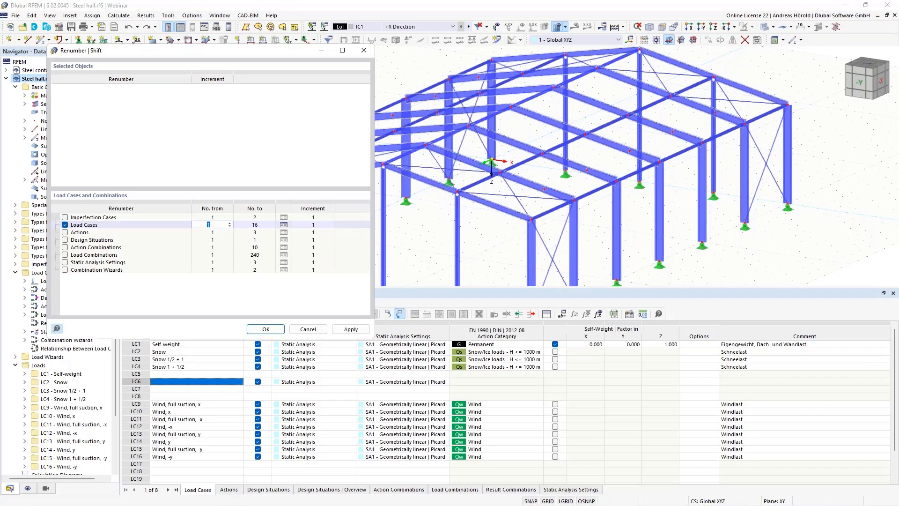
{"action": "type", "text": "9"}
{"action": "key", "text": "Tab"}
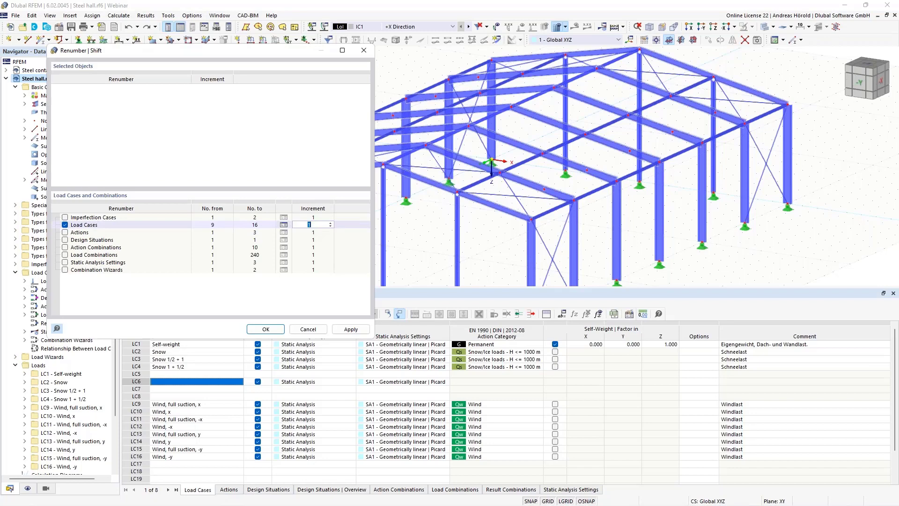
{"action": "left_click", "coordinate": [330, 227]}
{"action": "left_click", "coordinate": [330, 227]}
Step: Shift the wind load cases down four times so they start at LC5, then confirm
{"action": "left_click", "coordinate": [346, 331]}
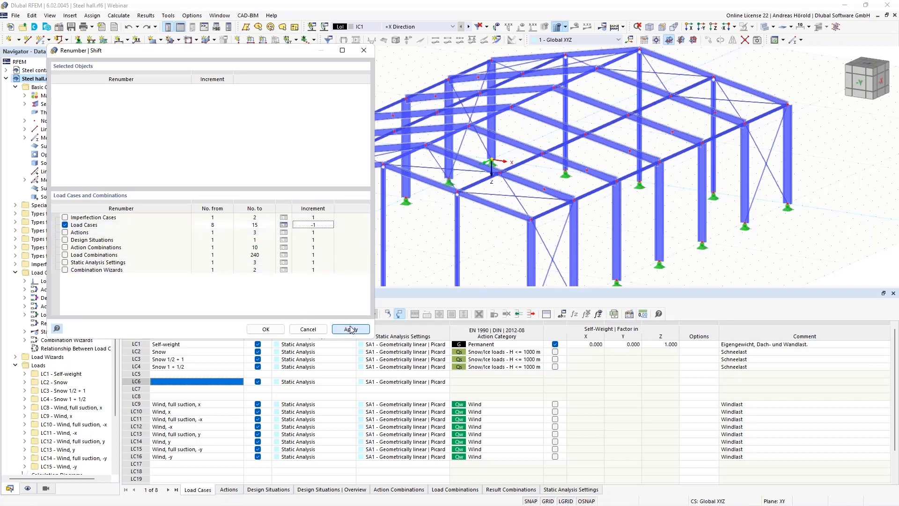
{"action": "left_click", "coordinate": [351, 329]}
{"action": "left_click", "coordinate": [350, 329]}
{"action": "left_click", "coordinate": [350, 329]}
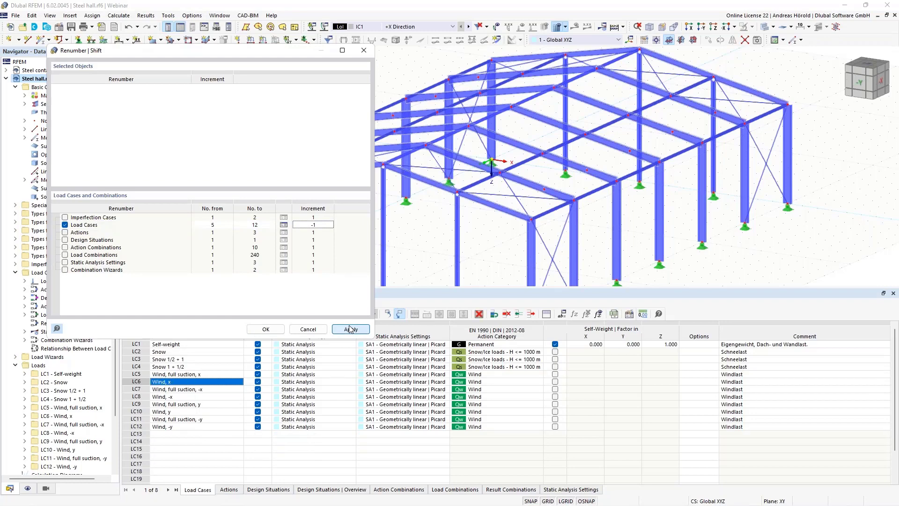
{"action": "left_click", "coordinate": [265, 329]}
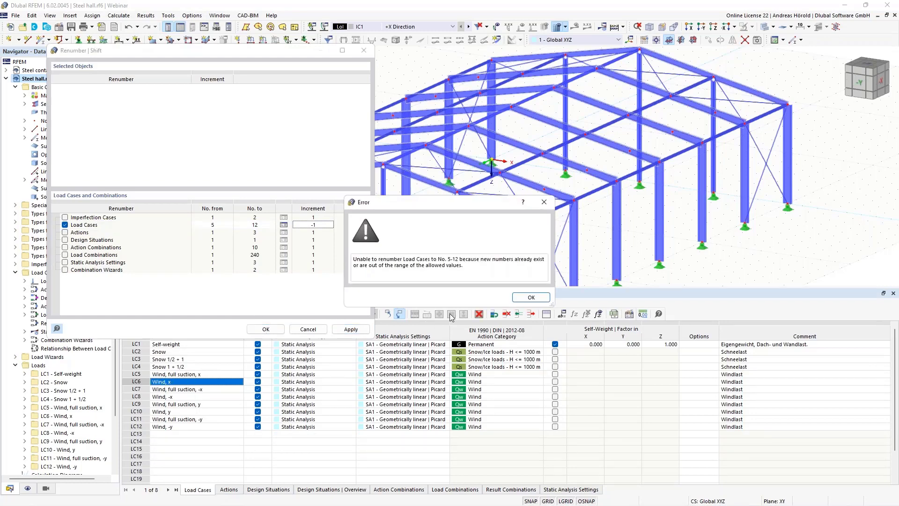
{"action": "left_click", "coordinate": [531, 297]}
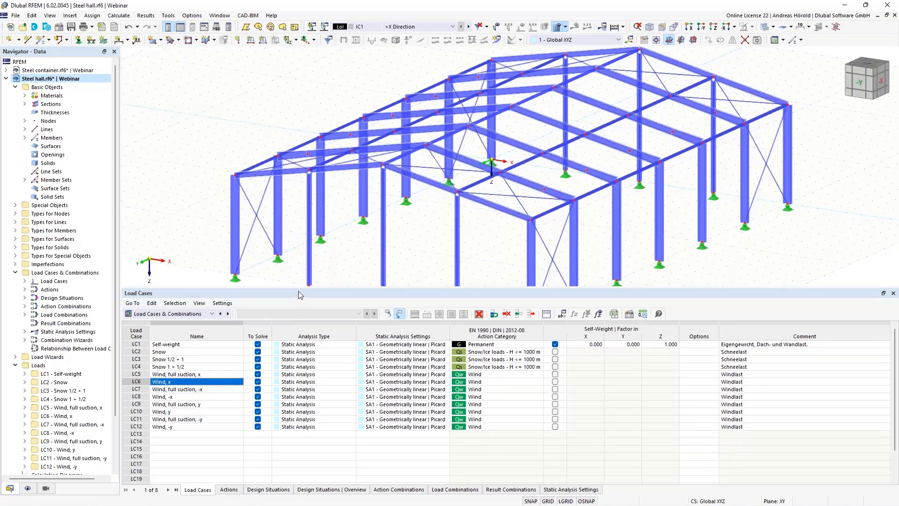
{"action": "left_click_drag", "start_coordinate": [302, 288], "coordinate": [300, 378]}
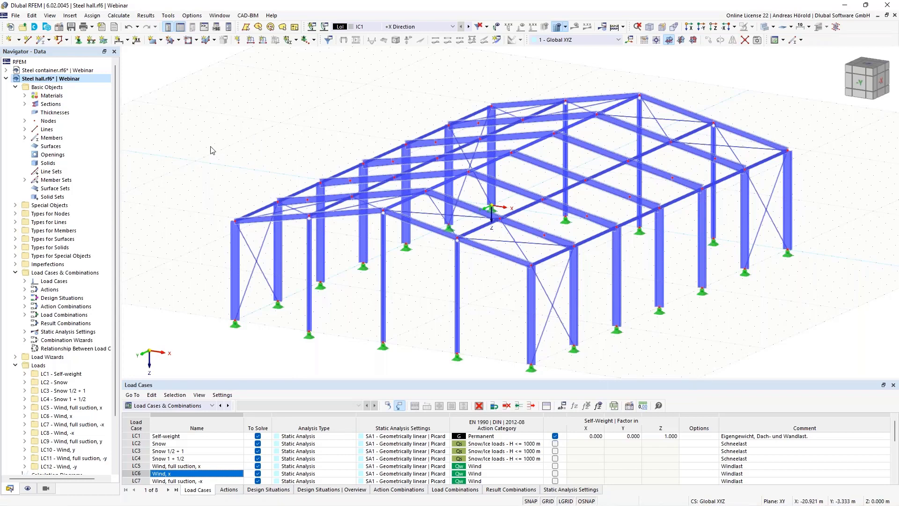
Step: Open Base Data Model Parameters and launch the map location picker from the Country cell
{"action": "left_click", "coordinate": [59, 28]}
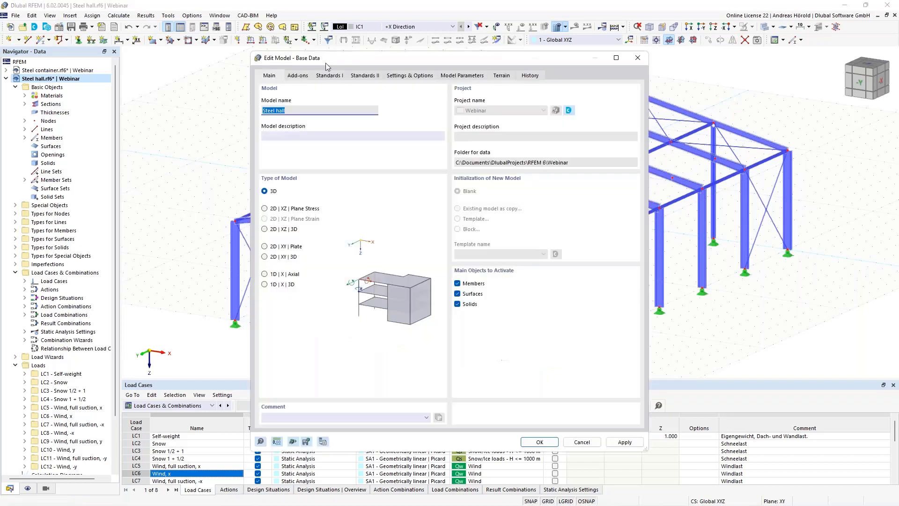
{"action": "left_click", "coordinate": [459, 78]}
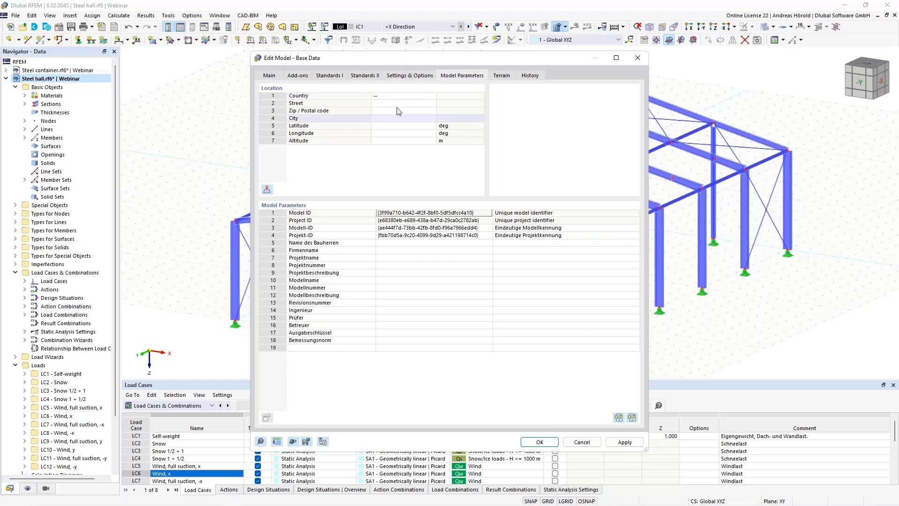
{"action": "left_click", "coordinate": [424, 97]}
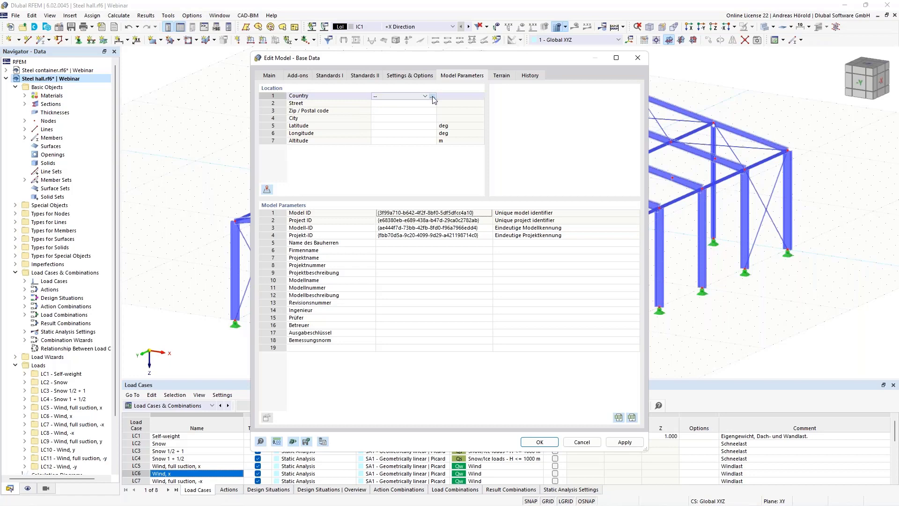
{"action": "left_click", "coordinate": [433, 97]}
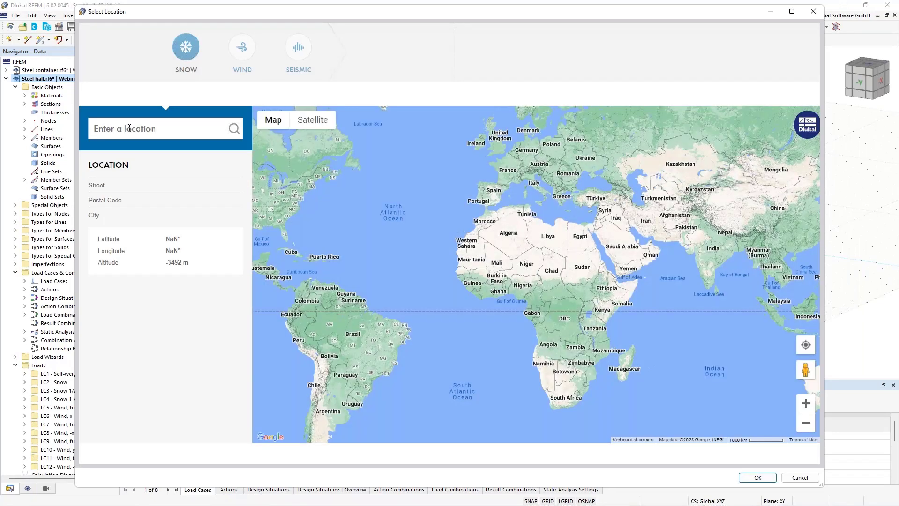
Step: Search a Tiefenbach, Germany street address and view its wind and seismic zones
{"action": "left_click", "coordinate": [129, 128]}
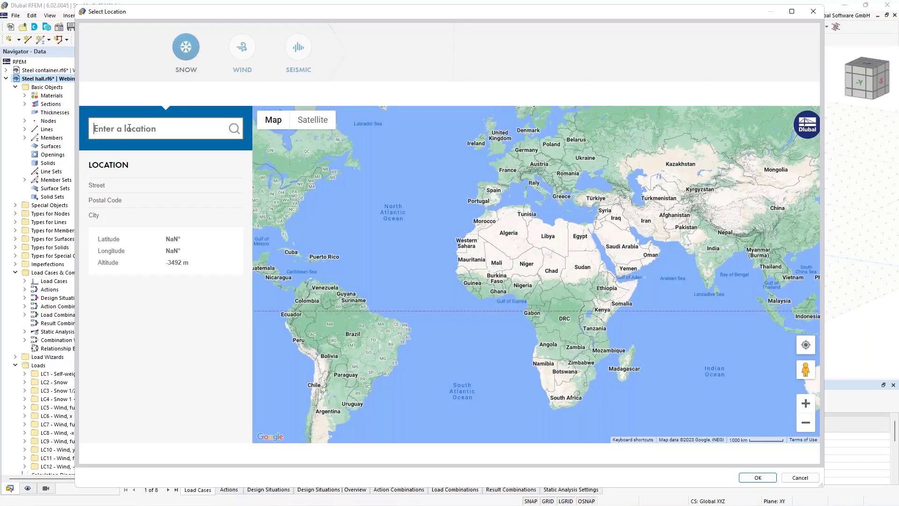
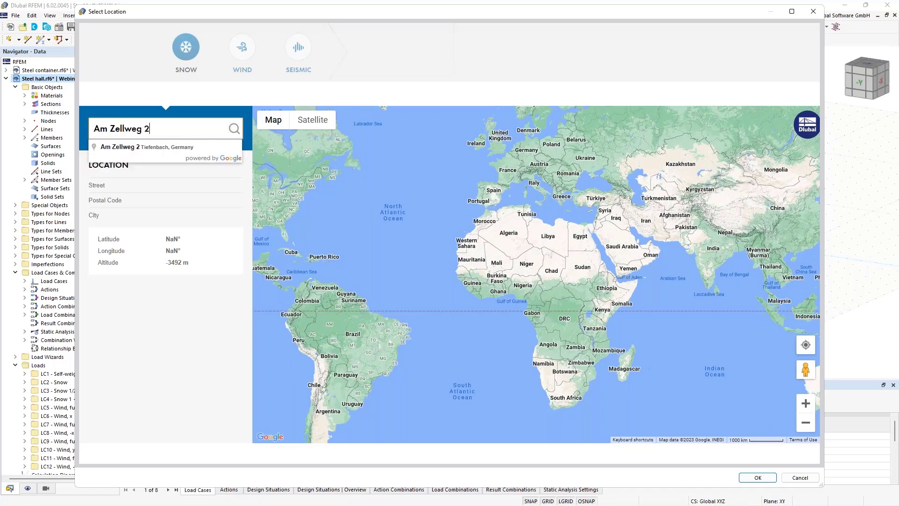
{"action": "left_click", "coordinate": [180, 148]}
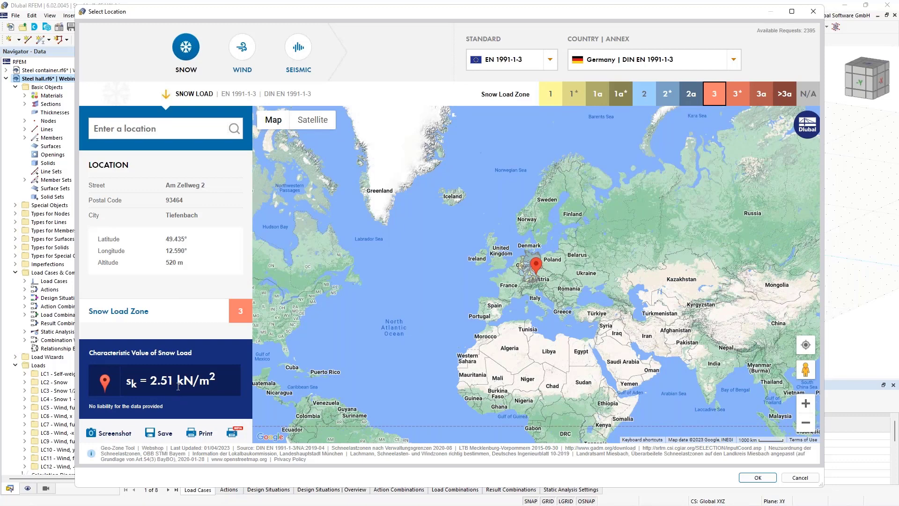
{"action": "left_click", "coordinate": [238, 49]}
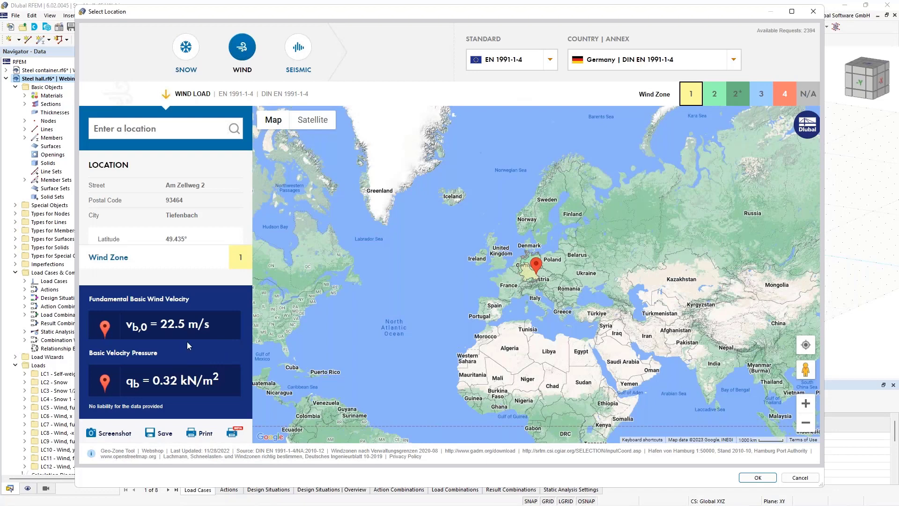
{"action": "left_click", "coordinate": [296, 49]}
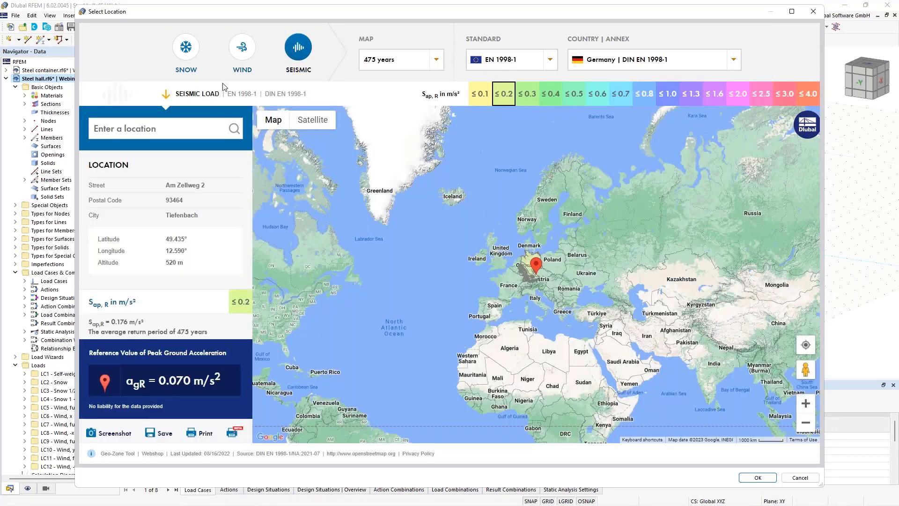
Step: Try accepting the Tiefenbach location, dismiss the outside-the-map error, and cancel the picker
{"action": "left_click", "coordinate": [758, 477]}
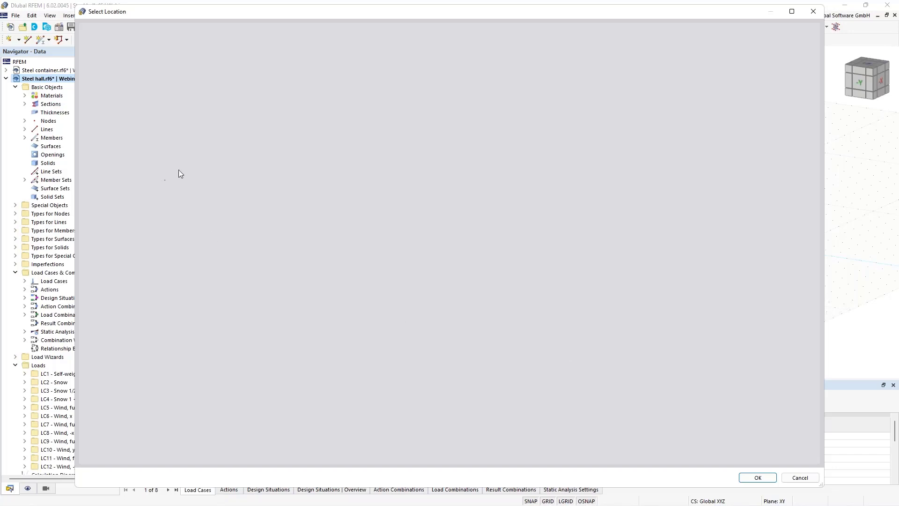
{"action": "left_click", "coordinate": [755, 477]}
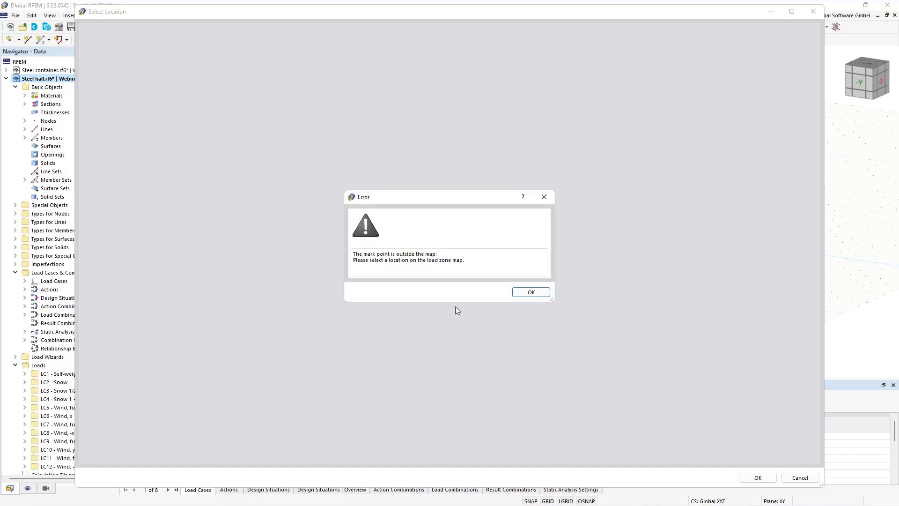
{"action": "left_click", "coordinate": [527, 292]}
{"action": "left_click", "coordinate": [798, 477]}
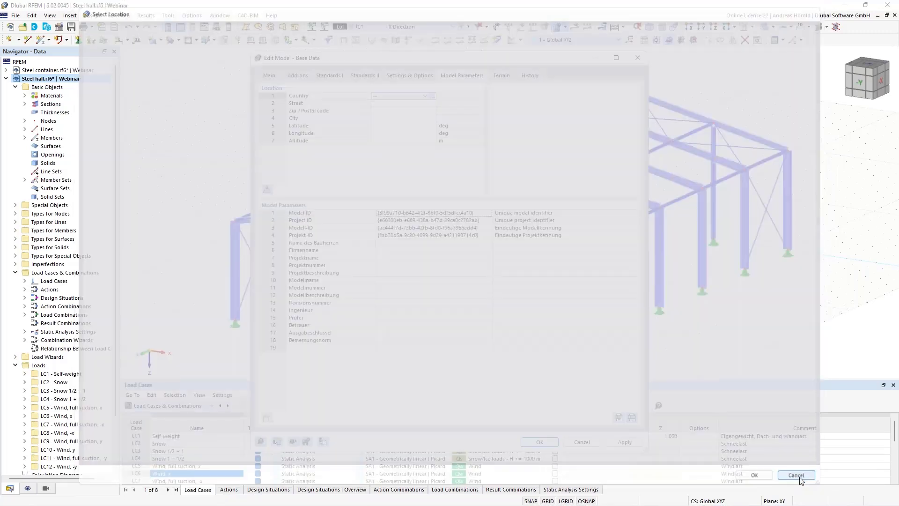
Step: Search 'Grimmaische', pick Grimmaische Straße in Leipzig and accept it with its snow zone data
{"action": "left_click", "coordinate": [432, 96]}
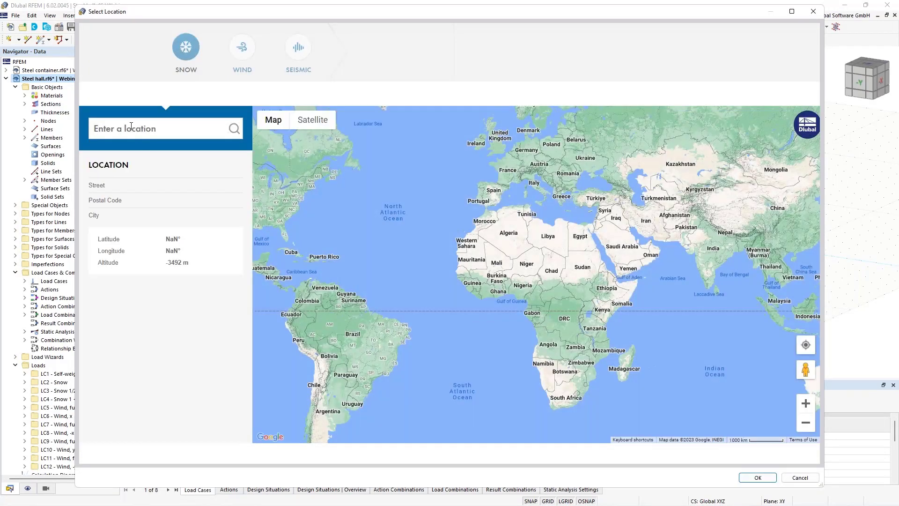
{"action": "left_click", "coordinate": [130, 126]}
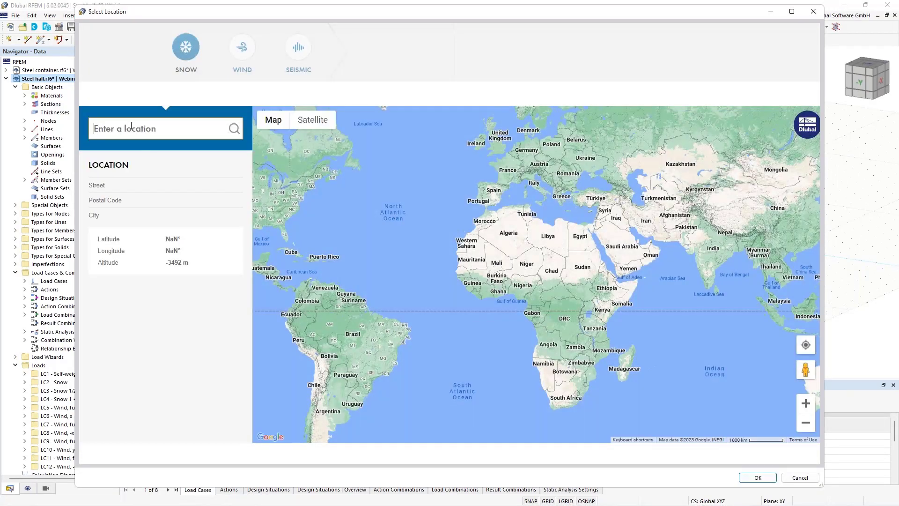
{"action": "type", "text": "Grim"}
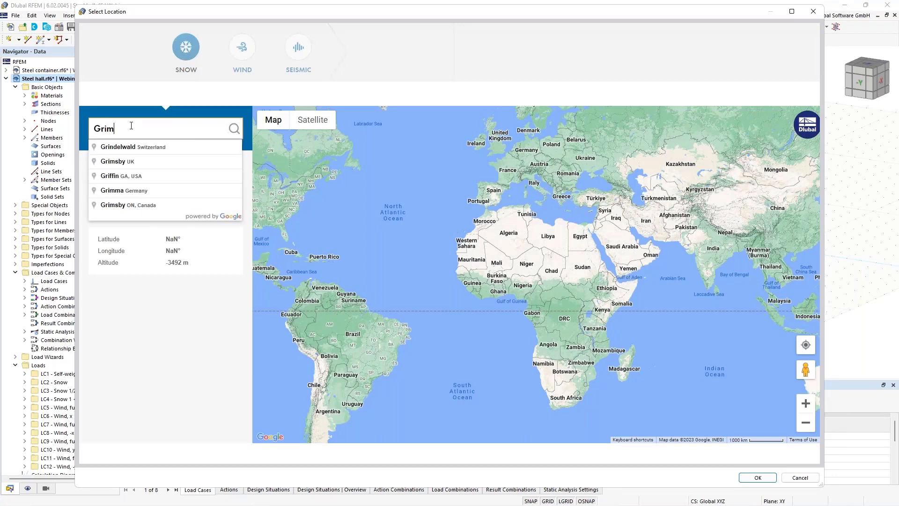
{"action": "type", "text": "maische"}
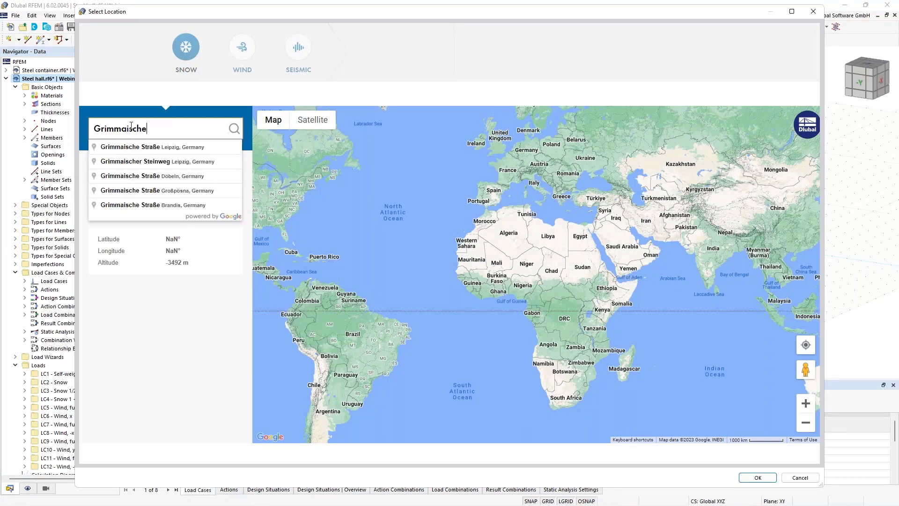
{"action": "left_click", "coordinate": [138, 148]}
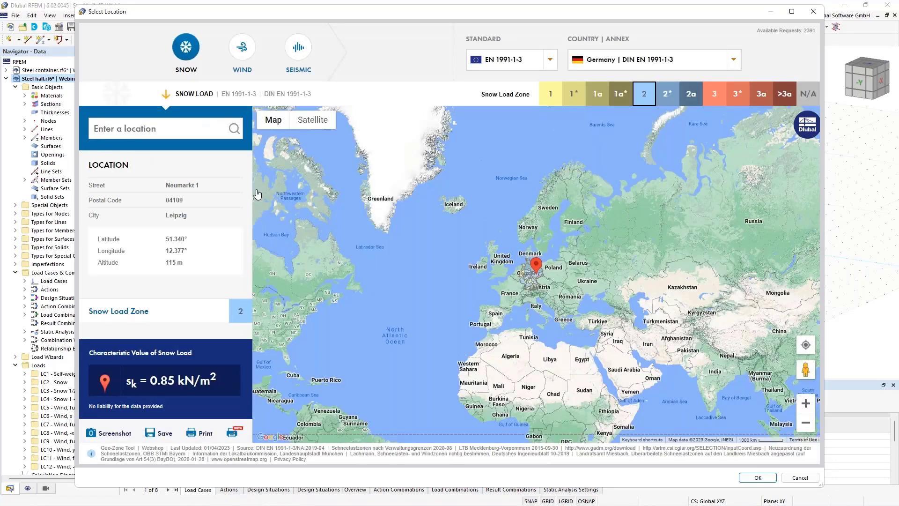
{"action": "left_click", "coordinate": [757, 477]}
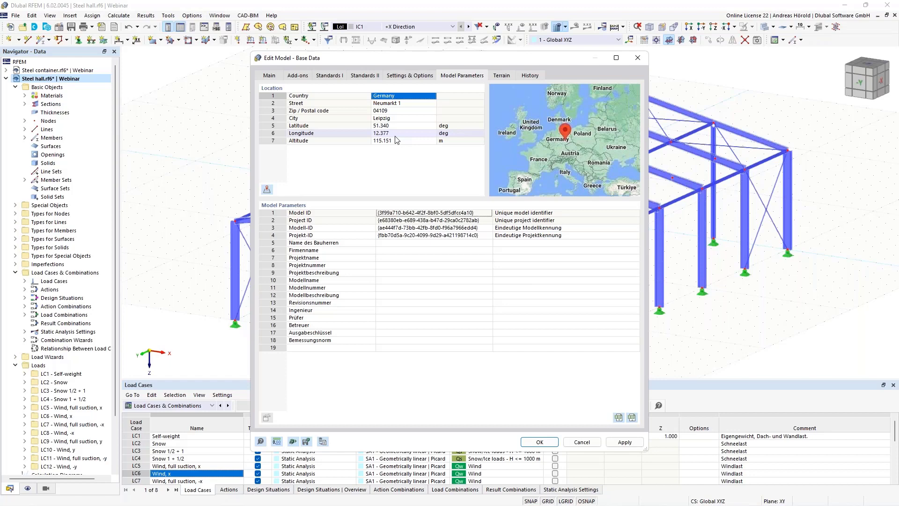
Step: Apply the Leipzig location and open the Flat/Monopitch Snow Load Wizard
{"action": "left_click", "coordinate": [538, 442]}
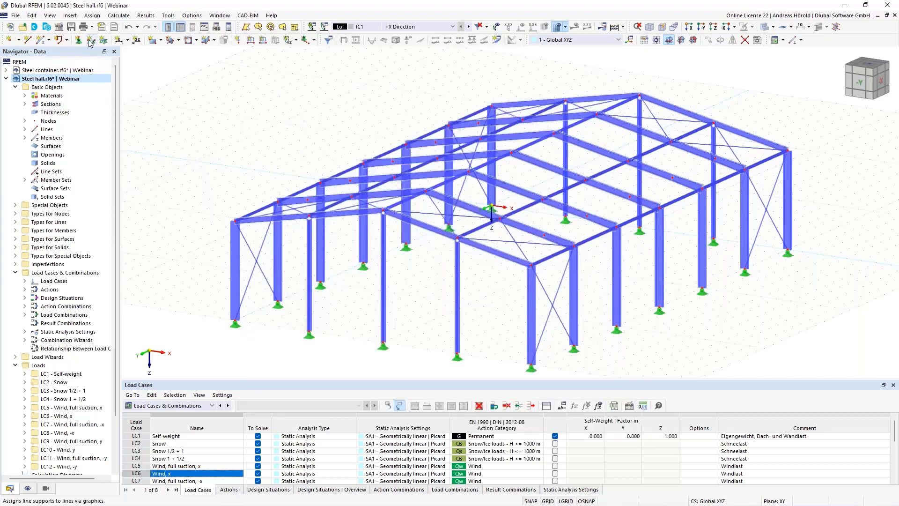
{"action": "left_click", "coordinate": [69, 16]}
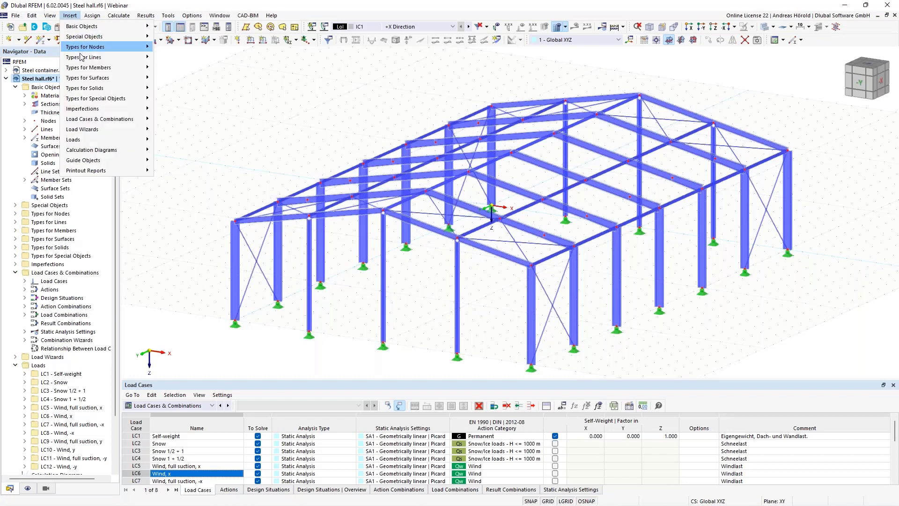
{"action": "mouse_move", "coordinate": [104, 130]}
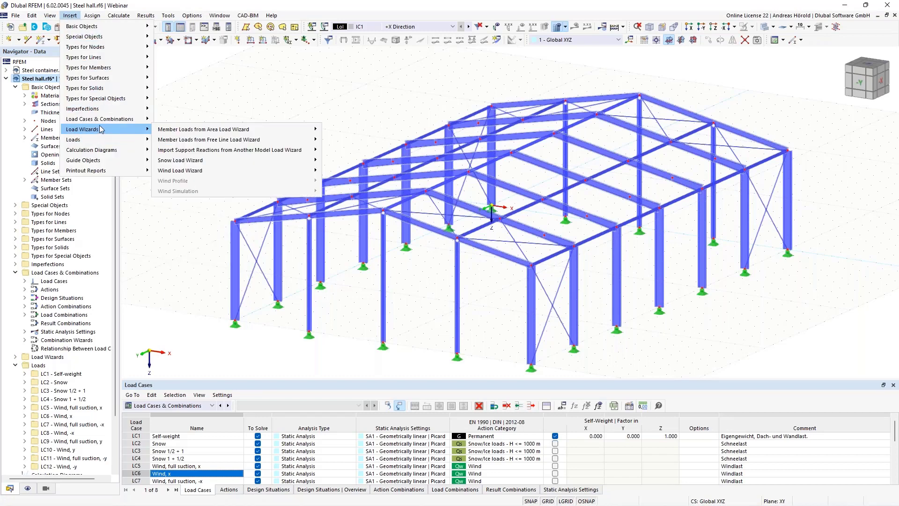
{"action": "mouse_move", "coordinate": [228, 162]}
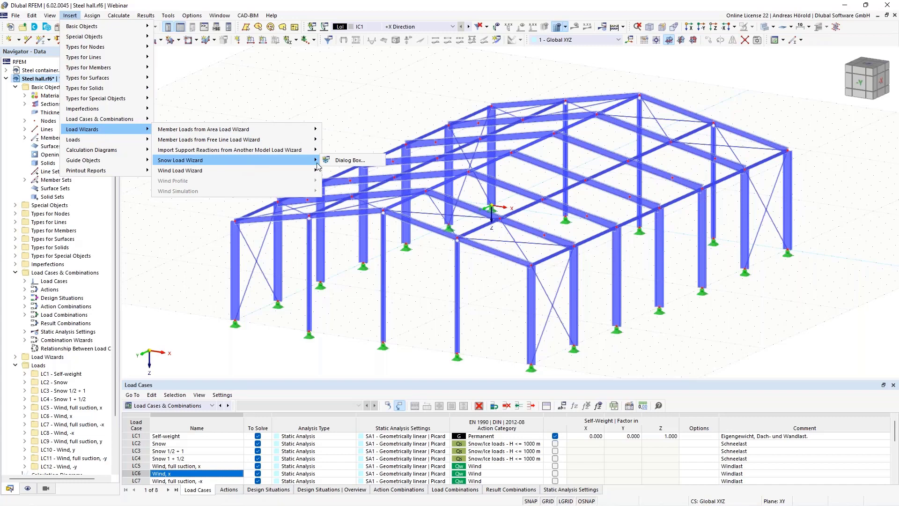
{"action": "left_click", "coordinate": [341, 162]}
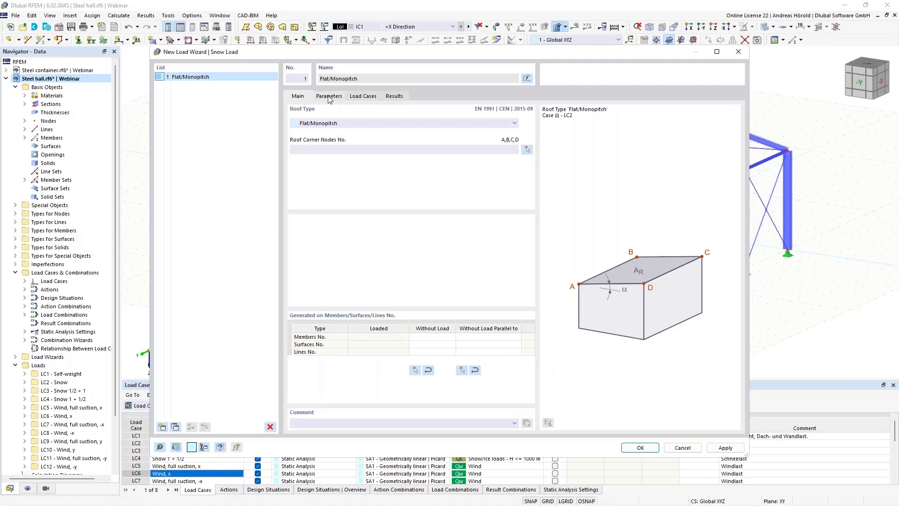
Step: Review the wizard's snow load parameters, cancel without creating loads, and reopen Base Data
{"action": "left_click", "coordinate": [329, 97]}
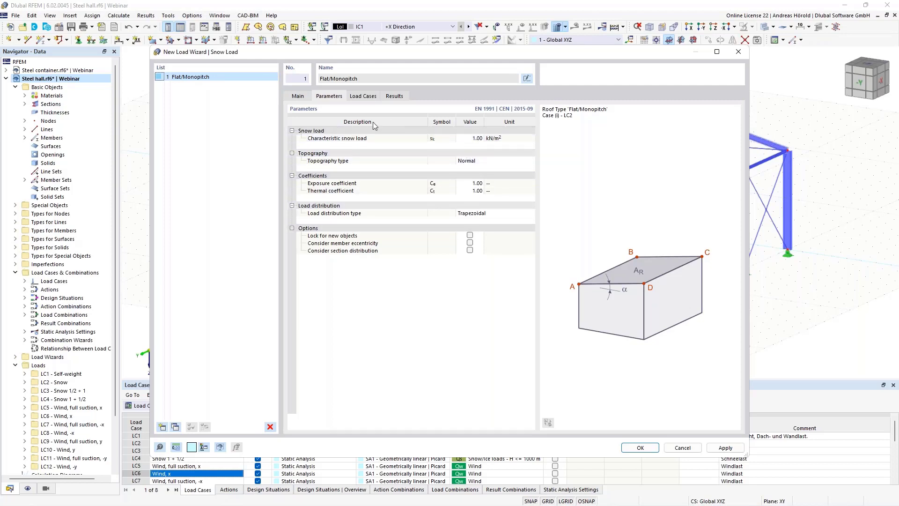
{"action": "left_click", "coordinate": [681, 448]}
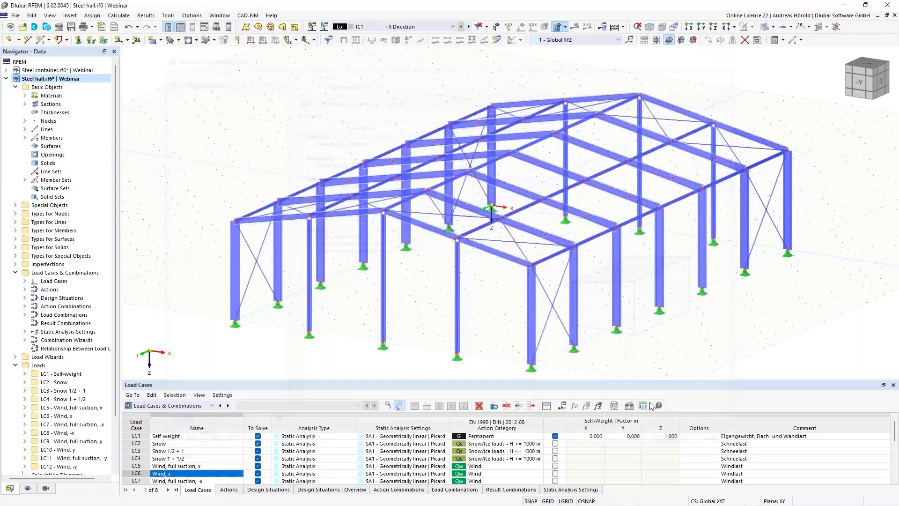
{"action": "left_click", "coordinate": [57, 27]}
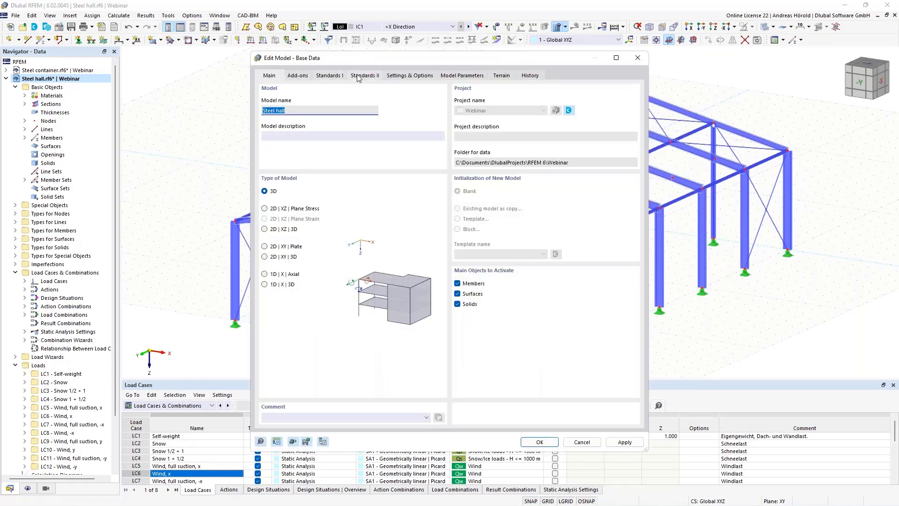
Step: Under Standards I, keep EN 1991 for load wizards with national annex DIN 2019-04
{"action": "left_click", "coordinate": [330, 76]}
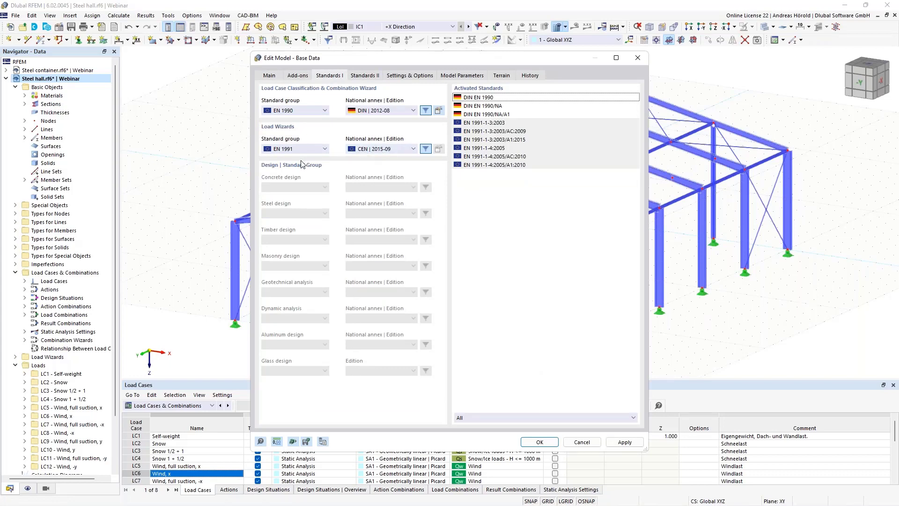
{"action": "left_click", "coordinate": [379, 149]}
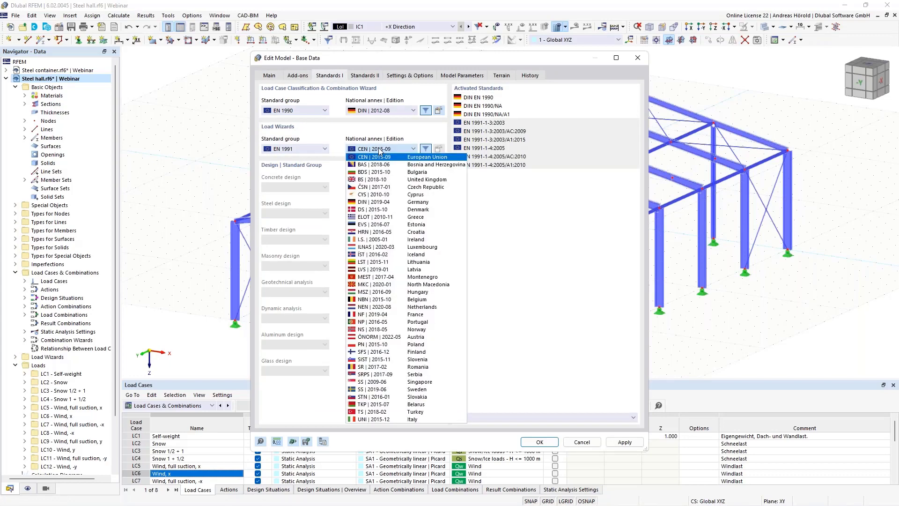
{"action": "left_click", "coordinate": [390, 204]}
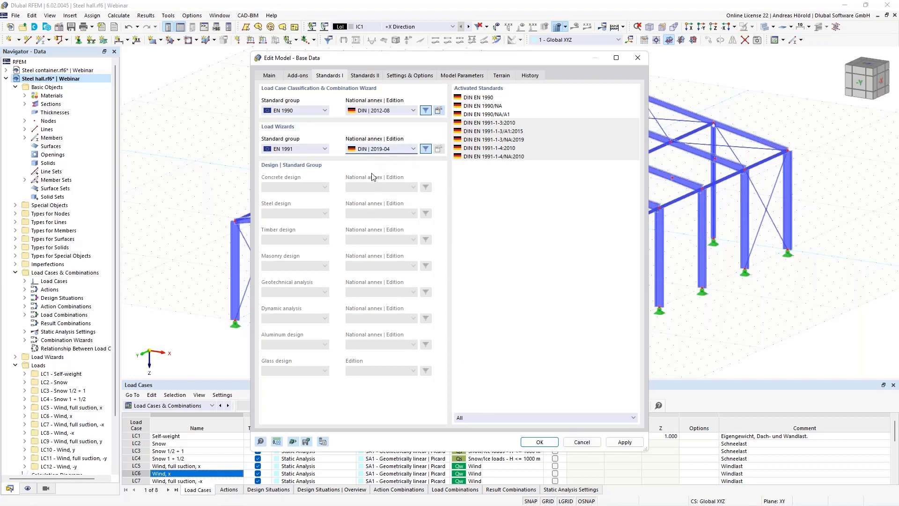
{"action": "left_click", "coordinate": [308, 149]}
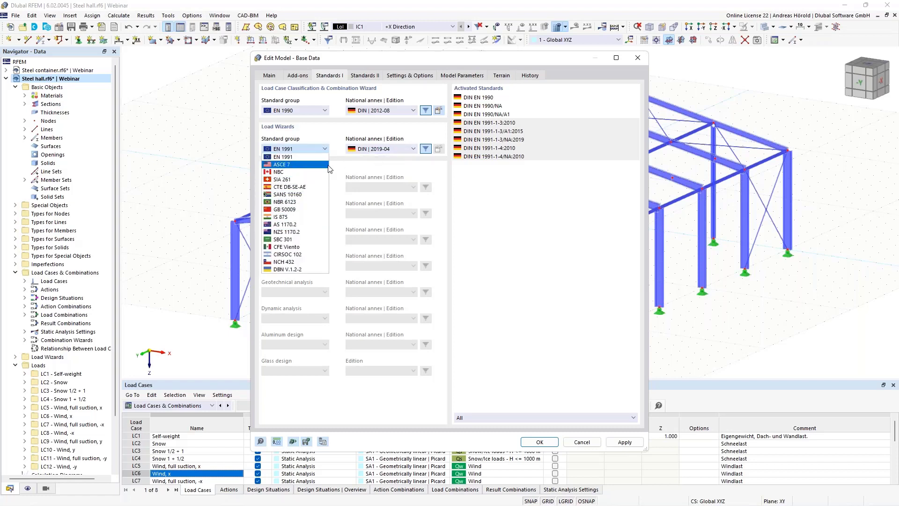
{"action": "left_click", "coordinate": [352, 168]}
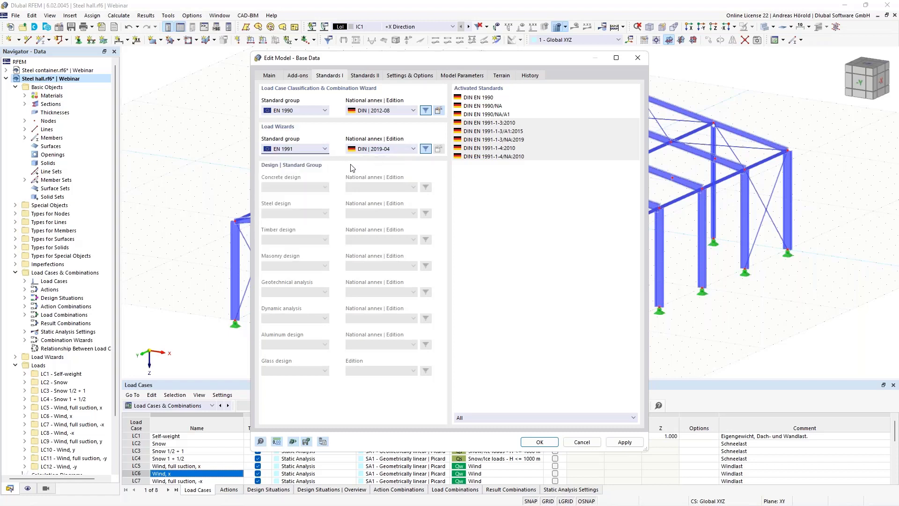
{"action": "left_click", "coordinate": [539, 441]}
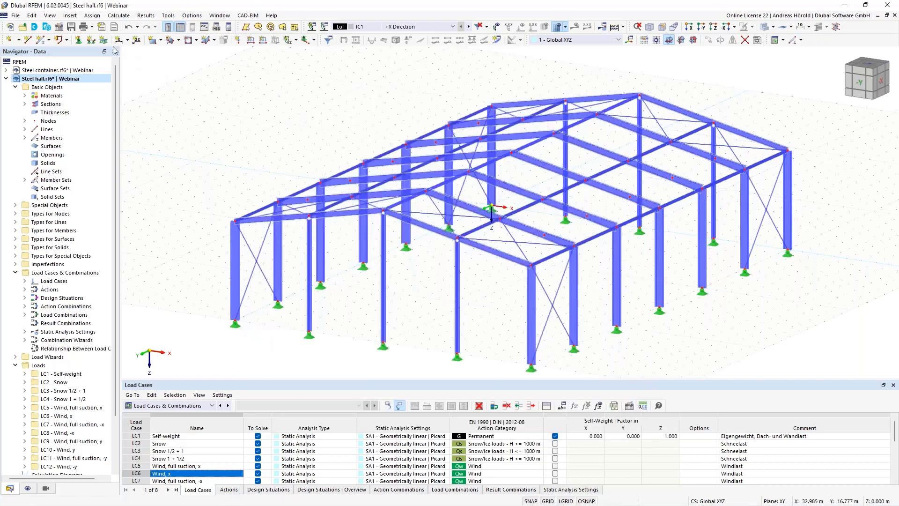
Step: Reopen the Snow Load Wizard to check Leipzig, load zone 2 and 0.85 kN/m², then cancel
{"action": "left_click", "coordinate": [70, 16]}
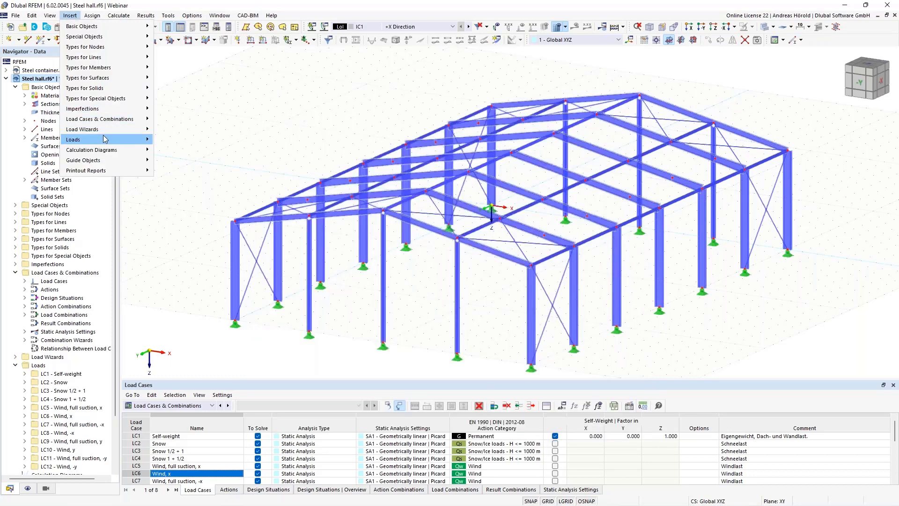
{"action": "mouse_move", "coordinate": [109, 129]}
{"action": "mouse_move", "coordinate": [216, 160]}
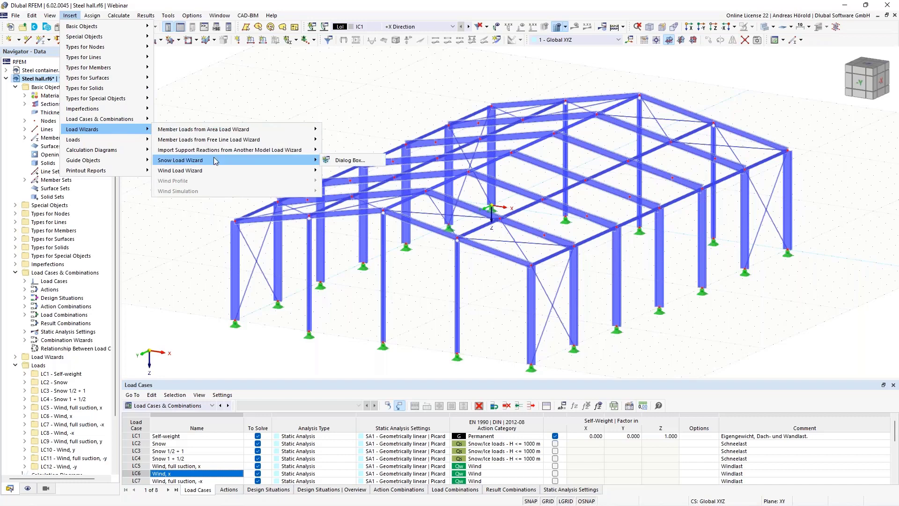
{"action": "left_click", "coordinate": [356, 161]}
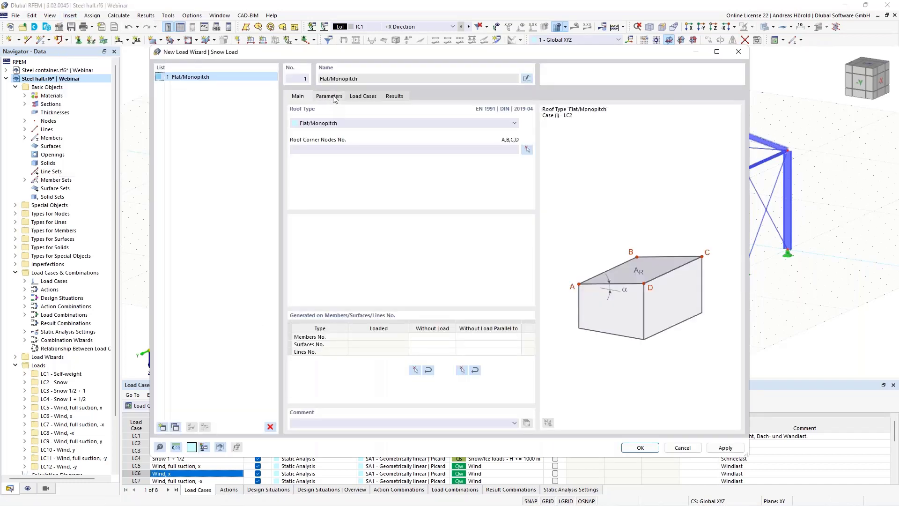
{"action": "left_click", "coordinate": [334, 97]}
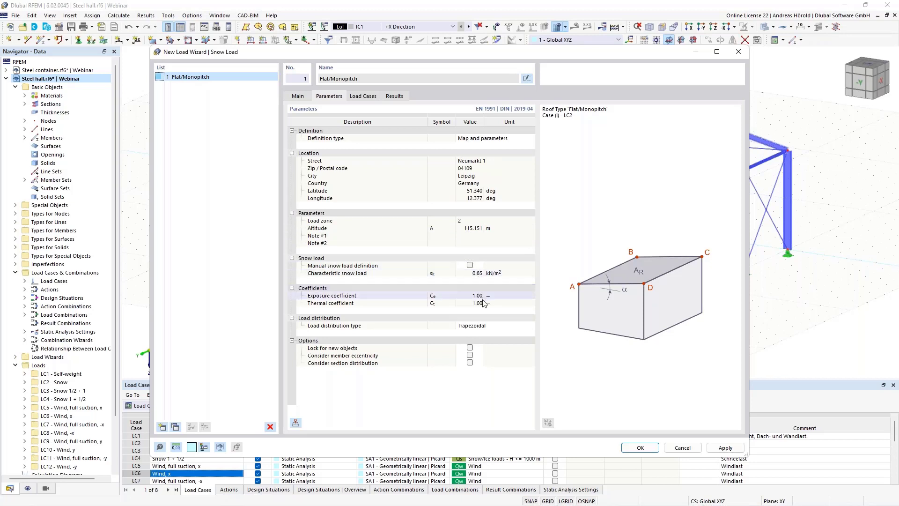
{"action": "left_click", "coordinate": [682, 448]}
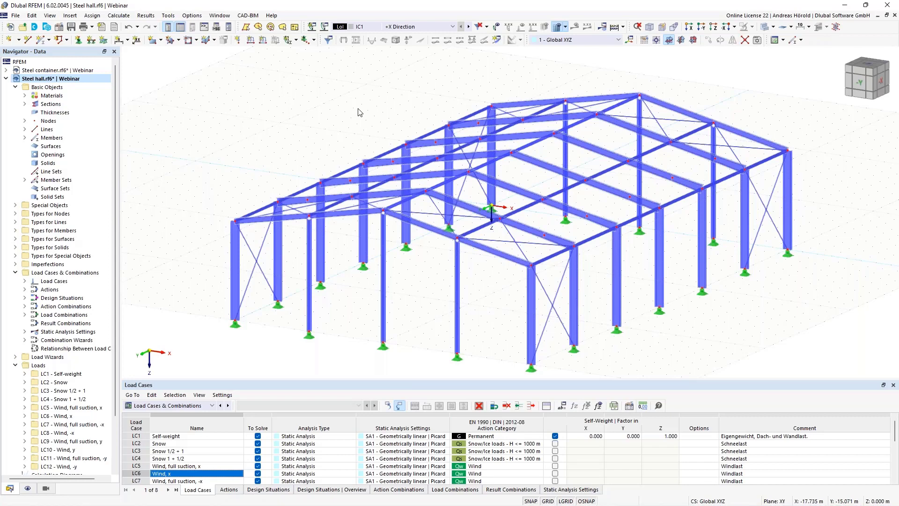
Step: Open the load case and combination list in the toolbar
{"action": "left_click", "coordinate": [424, 27]}
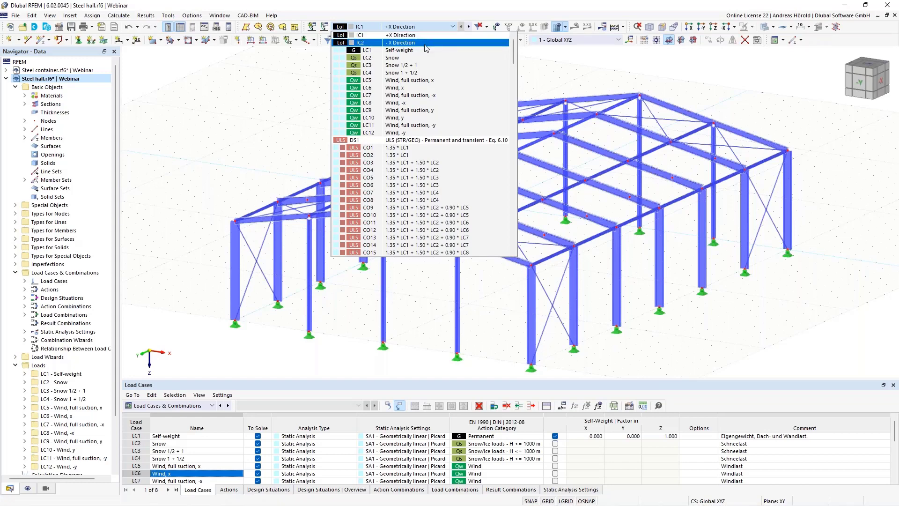
Step: Display combination CO60's loads with the imperfections shown on the hall
{"action": "scroll", "coordinate": [426, 196], "scroll_direction": "down", "scroll_amount": 20}
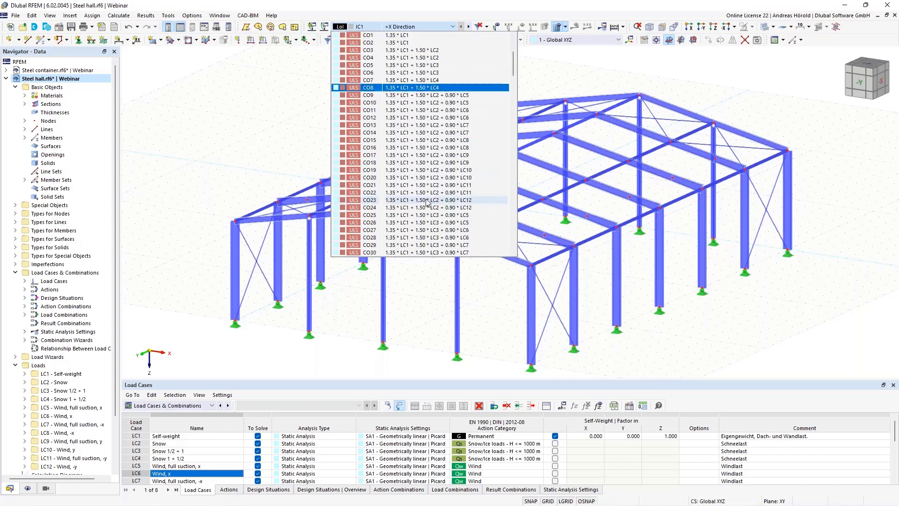
{"action": "scroll", "coordinate": [426, 202], "scroll_direction": "down", "scroll_amount": 20}
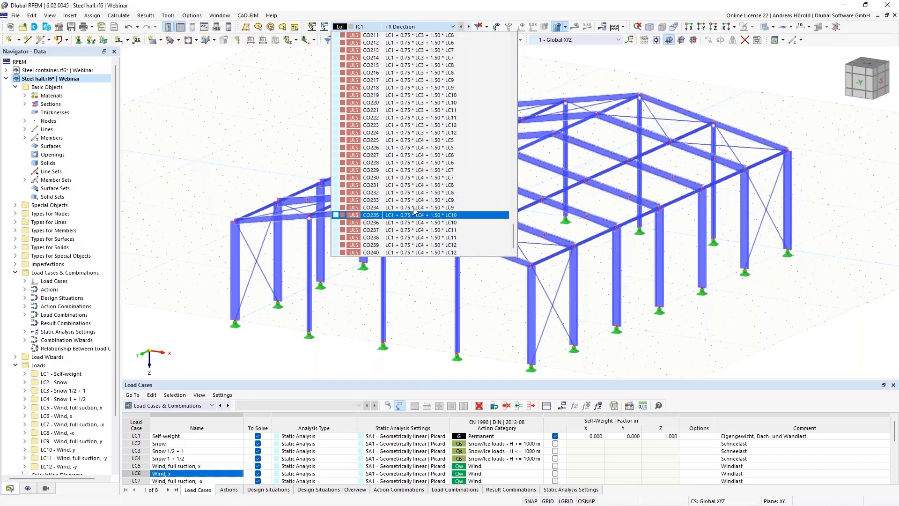
{"action": "scroll", "coordinate": [428, 177], "scroll_direction": "up", "scroll_amount": 9}
{"action": "scroll", "coordinate": [428, 177], "scroll_direction": "up", "scroll_amount": 15}
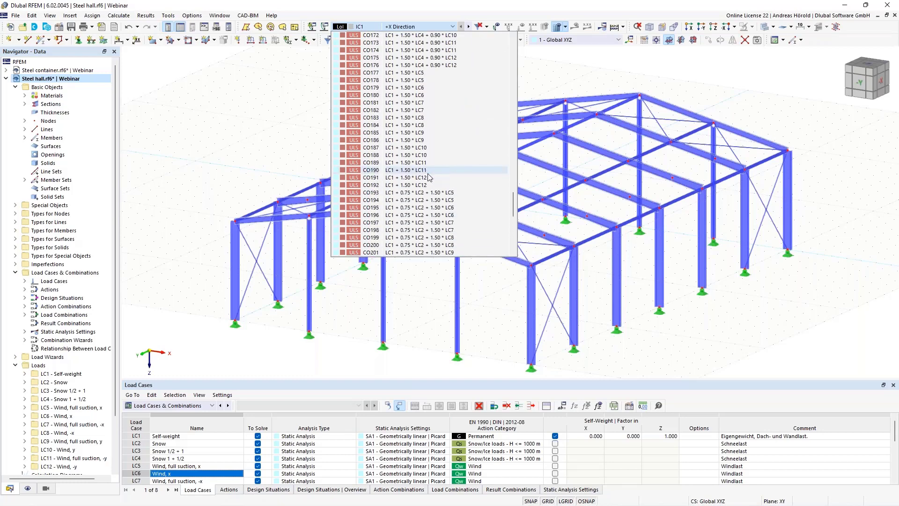
{"action": "scroll", "coordinate": [428, 177], "scroll_direction": "up", "scroll_amount": 20}
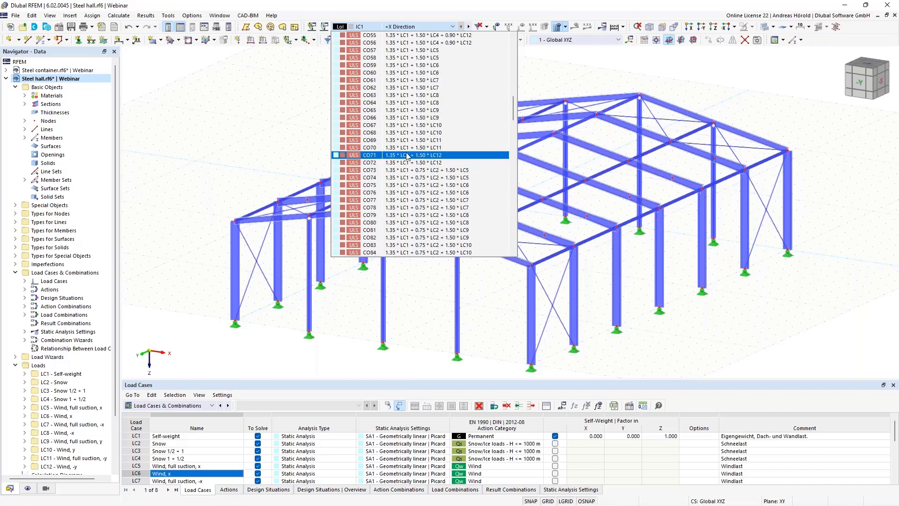
{"action": "left_click", "coordinate": [400, 73]}
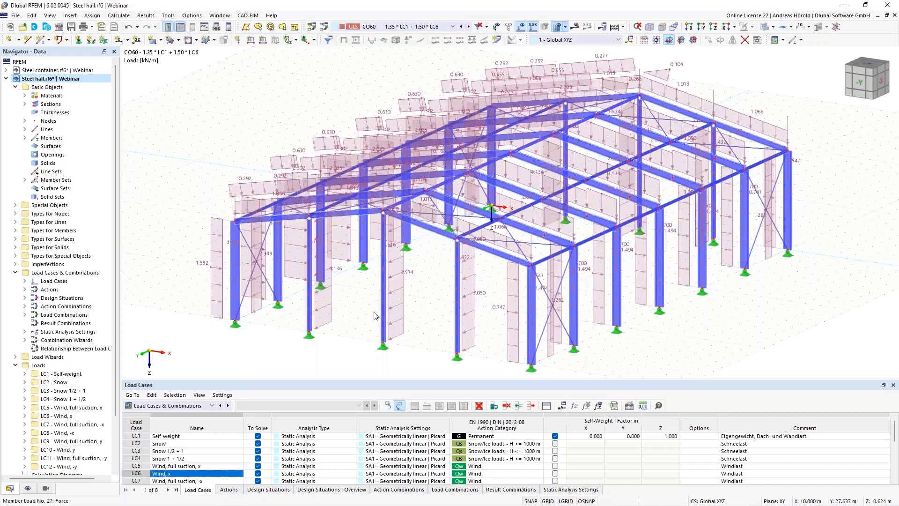
{"action": "left_click", "coordinate": [497, 28]}
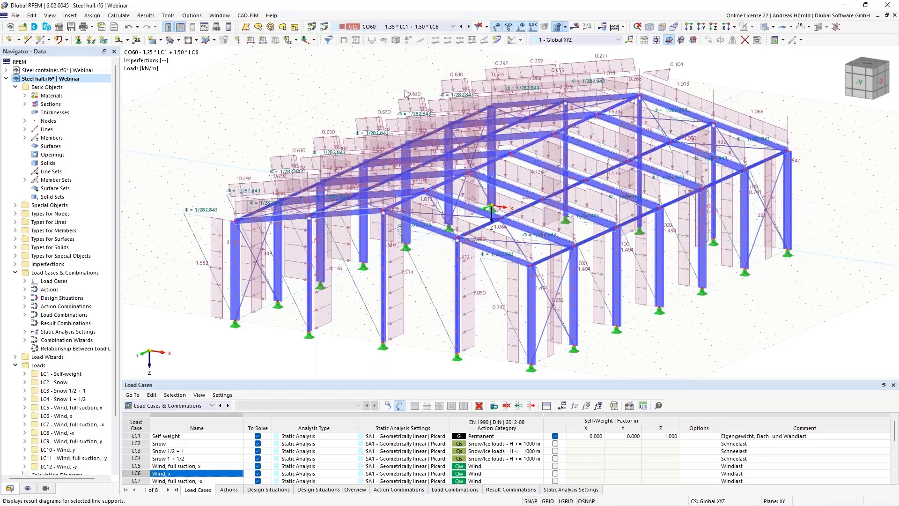
Step: Expand Imperfections > Imperfection Cases to list IC1 +X Direction and IC2 -X Direction
{"action": "middle_click_drag", "start_coordinate": [359, 326], "coordinate": [457, 319]}
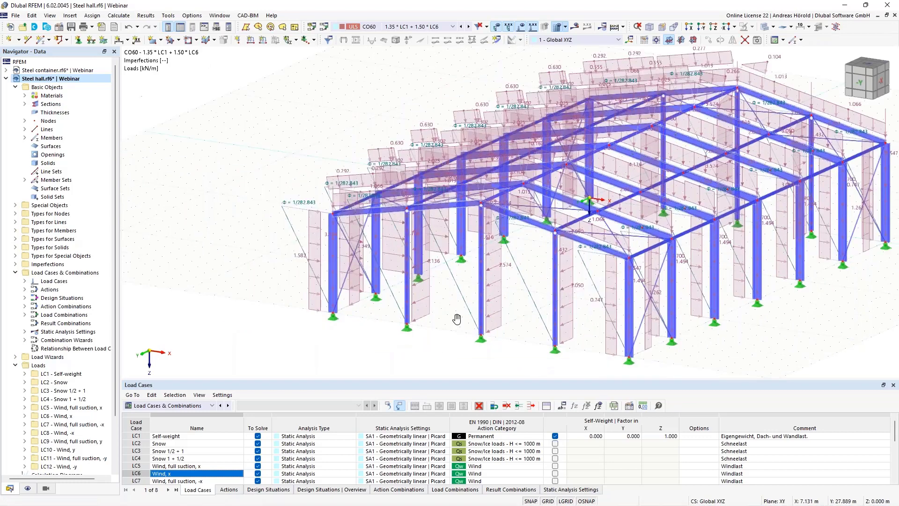
{"action": "scroll", "coordinate": [457, 318], "scroll_direction": "down", "scroll_amount": 2}
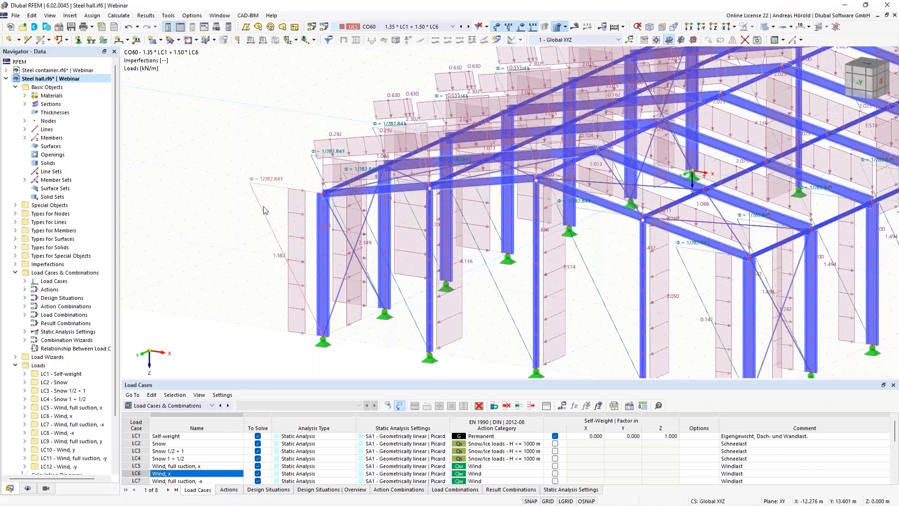
{"action": "mouse_move", "coordinate": [260, 216]}
{"action": "scroll", "coordinate": [149, 269], "scroll_direction": "down", "scroll_amount": 2}
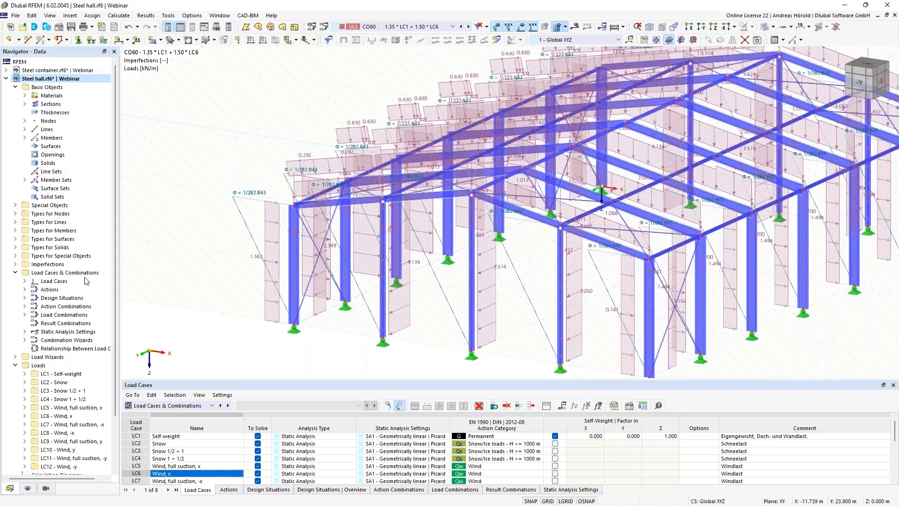
{"action": "left_click", "coordinate": [15, 264]}
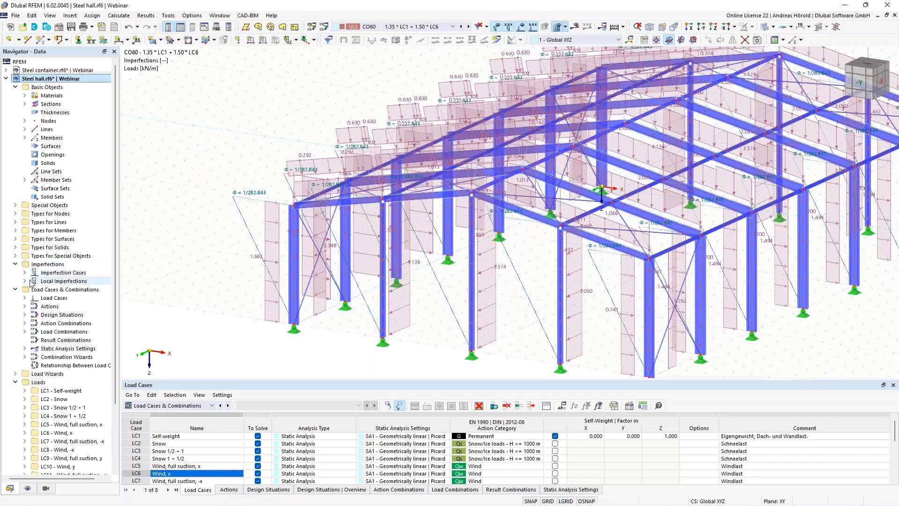
{"action": "left_click", "coordinate": [25, 273]}
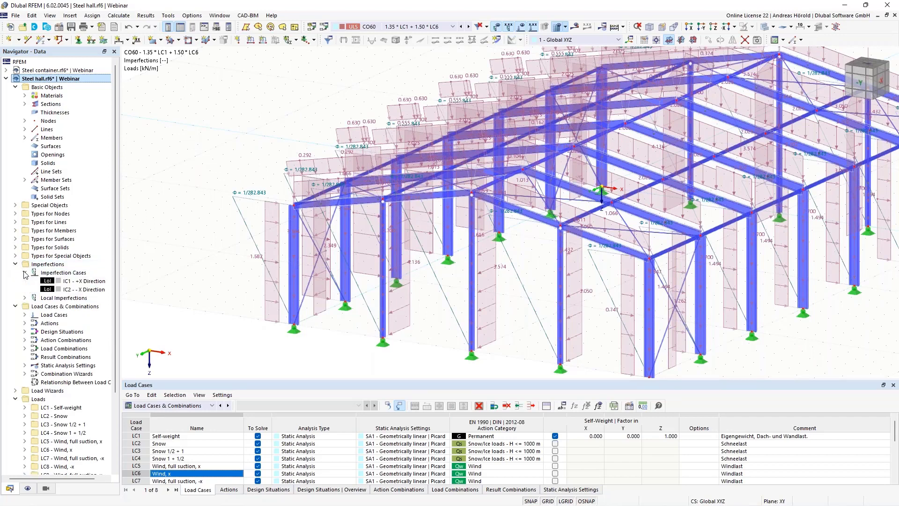
Step: Assign wind load cases LC5 and LC6 to imperfection case IC1
{"action": "double_click", "coordinate": [89, 281]}
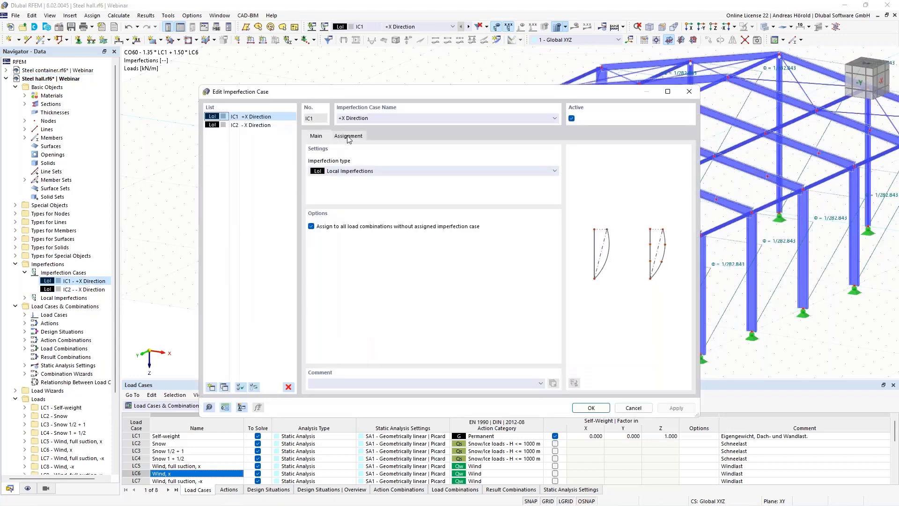
{"action": "left_click", "coordinate": [348, 136]}
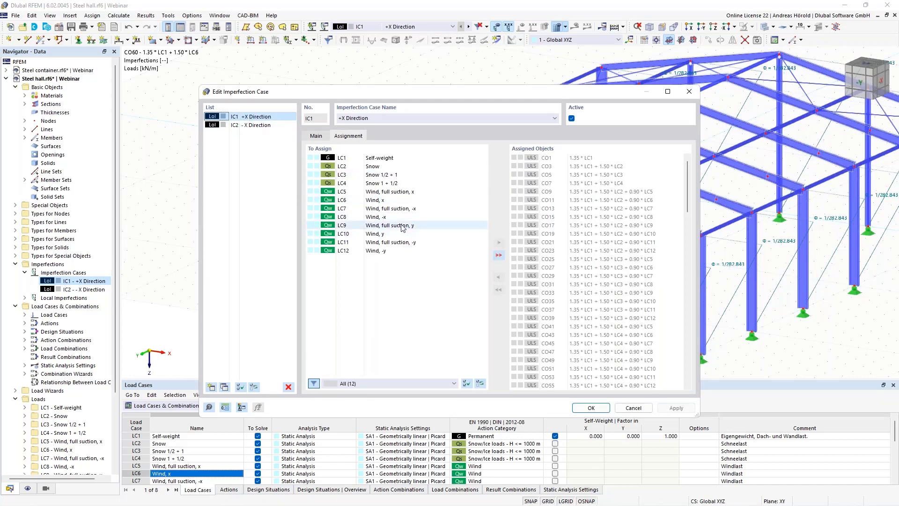
{"action": "double_click", "coordinate": [386, 192]}
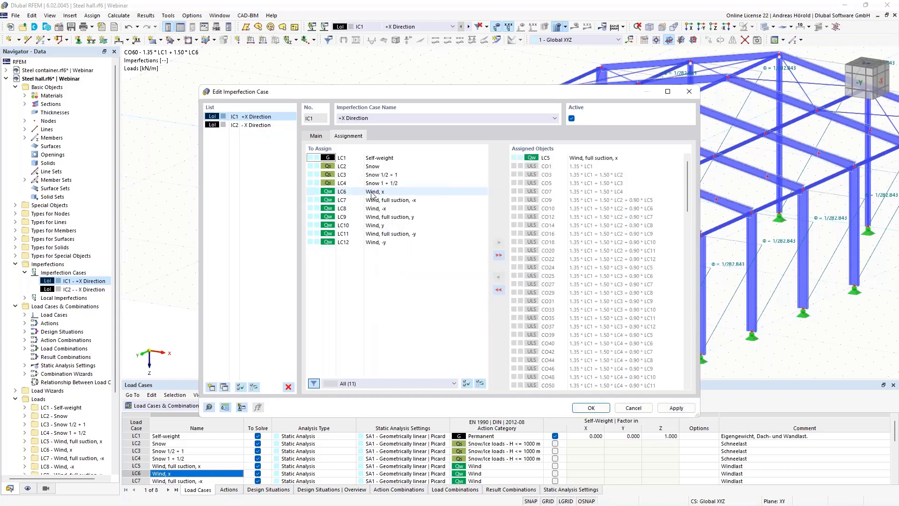
{"action": "double_click", "coordinate": [380, 192]}
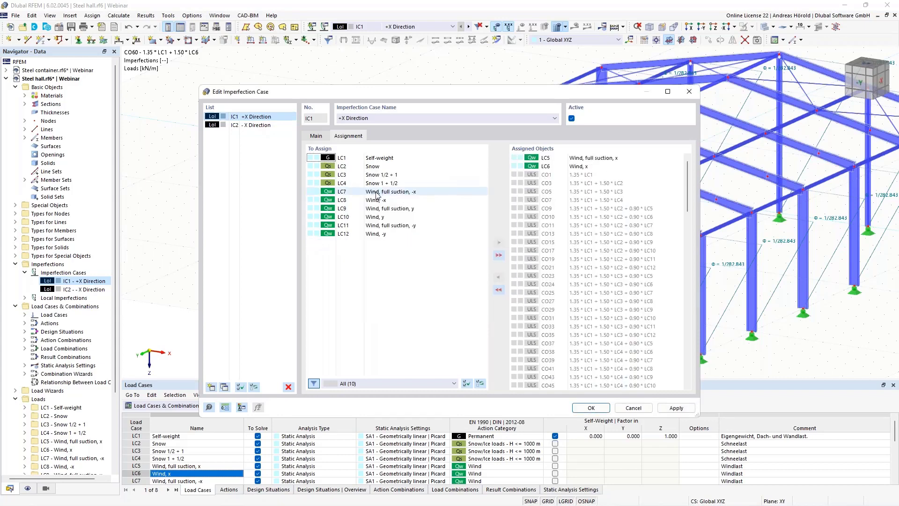
Step: Assign wind load cases LC7 and LC8 to IC2 and confirm the assignments
{"action": "left_click", "coordinate": [258, 127]}
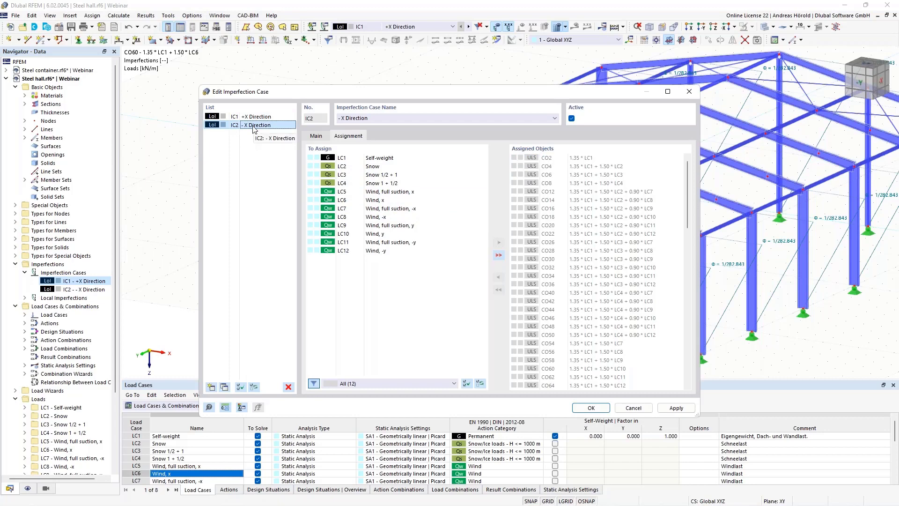
{"action": "double_click", "coordinate": [375, 209]}
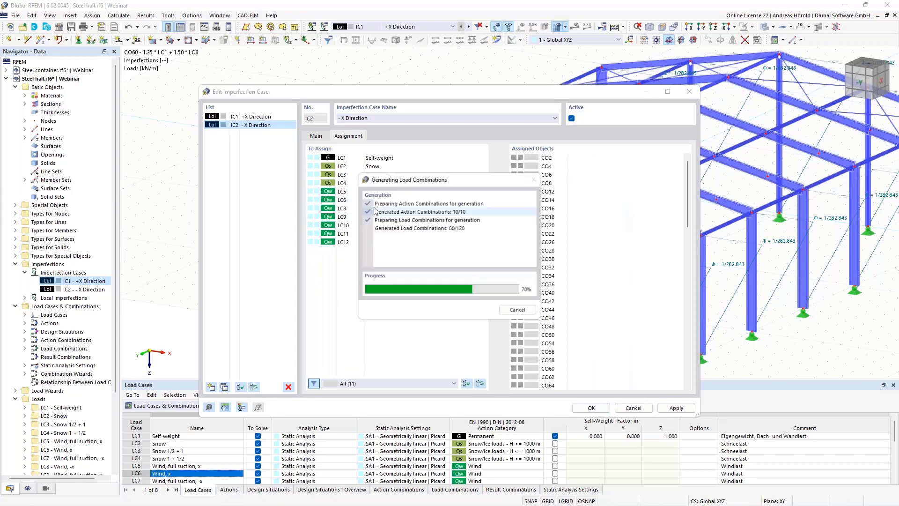
{"action": "double_click", "coordinate": [380, 209]}
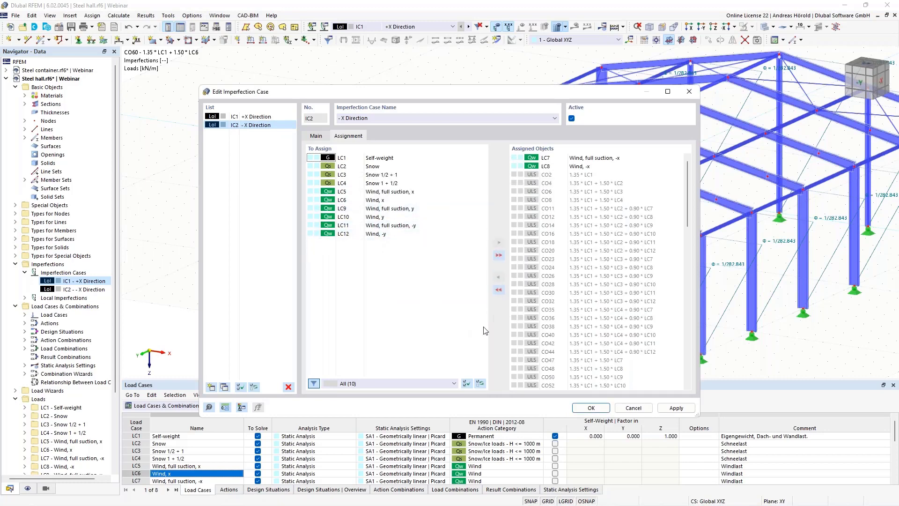
{"action": "left_click", "coordinate": [588, 406]}
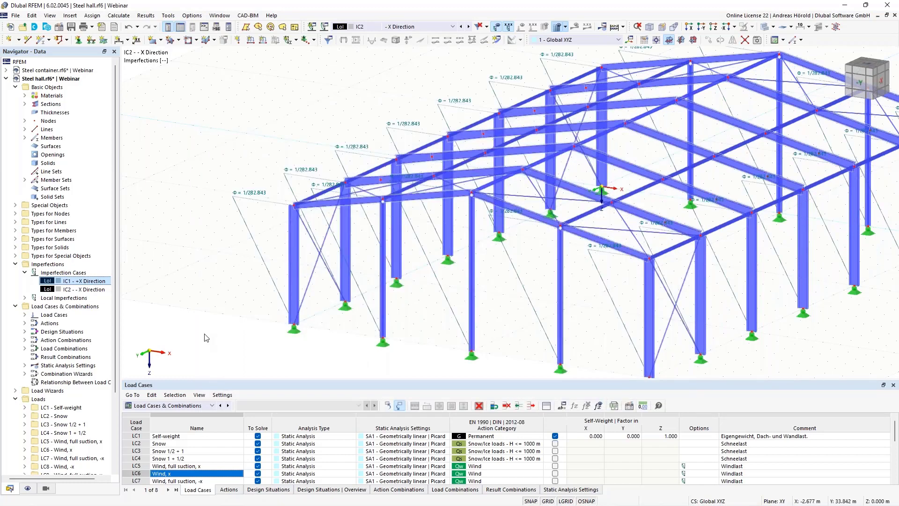
Step: Inspect load combination CO1 (1.35 * LC1, SA3 analysis with IC1), then close the editor
{"action": "left_click", "coordinate": [25, 349]}
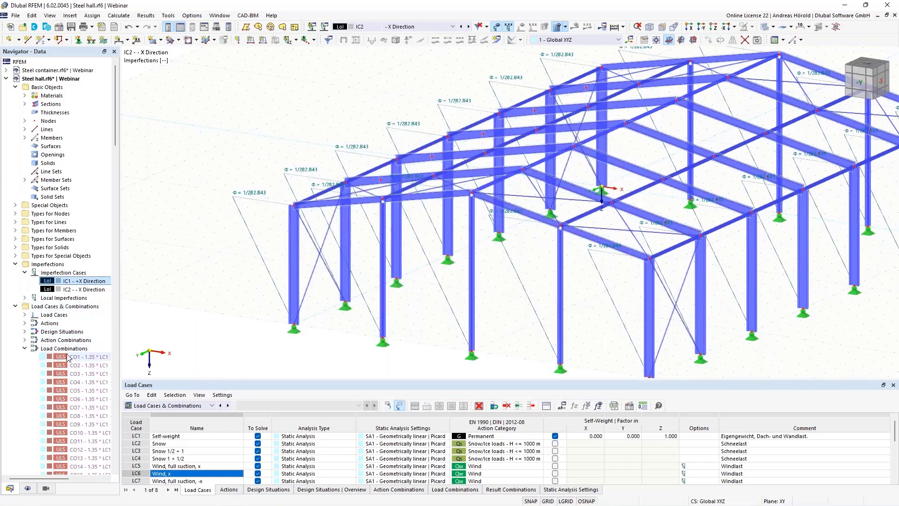
{"action": "double_click", "coordinate": [69, 357]}
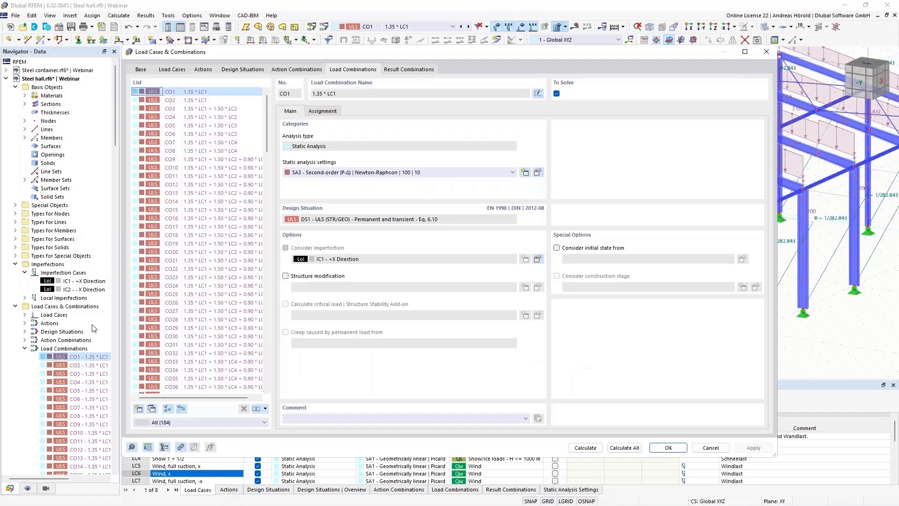
{"action": "scroll", "coordinate": [226, 176], "scroll_direction": "down", "scroll_amount": 5}
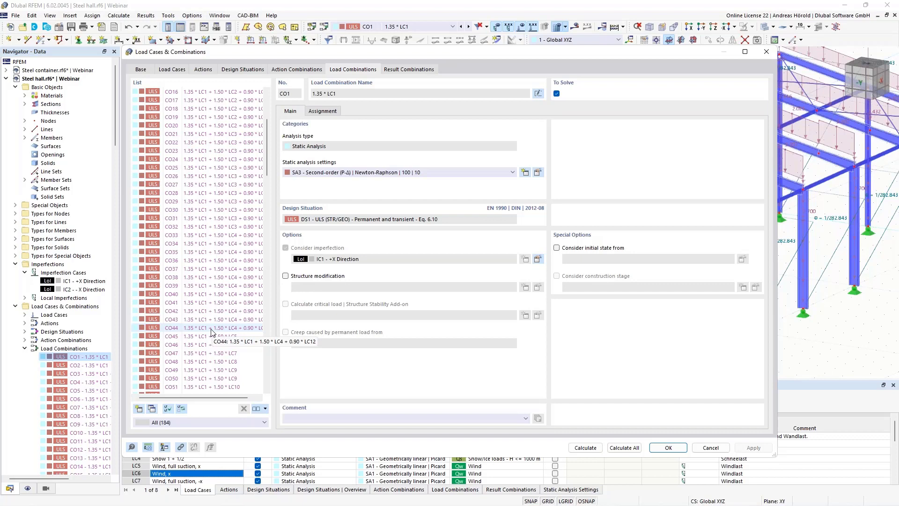
{"action": "left_click", "coordinate": [668, 448]}
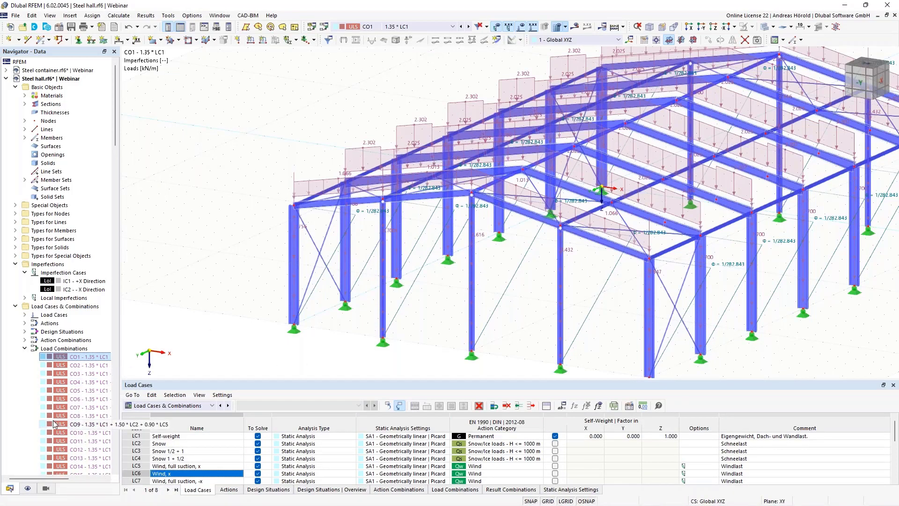
Step: Collapse Steel hall.rf6 in the Navigator and make Steel frame.rf6 the active model
{"action": "left_click", "coordinate": [5, 78]}
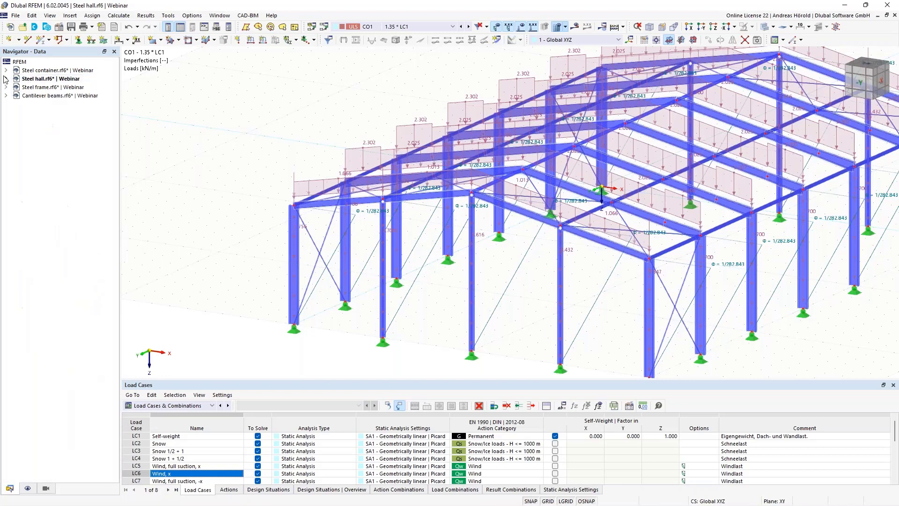
{"action": "left_click", "coordinate": [52, 88]}
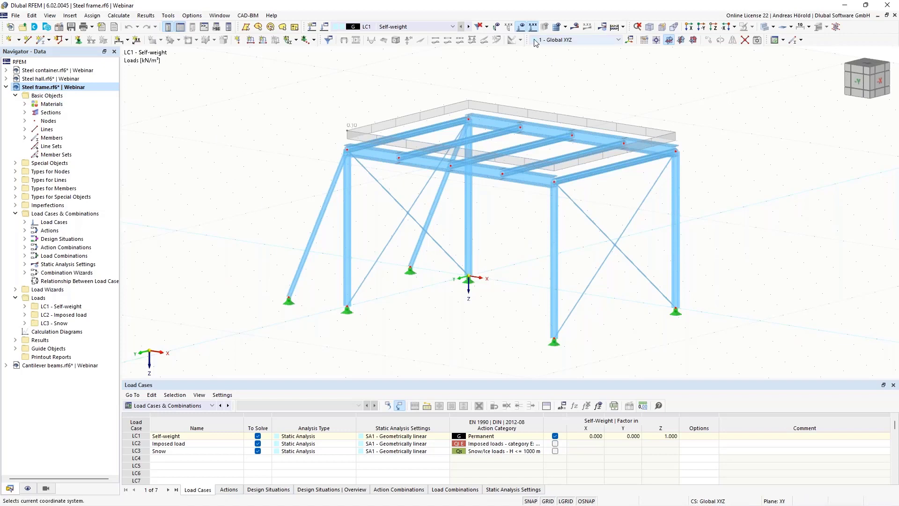
{"action": "left_click", "coordinate": [417, 26]}
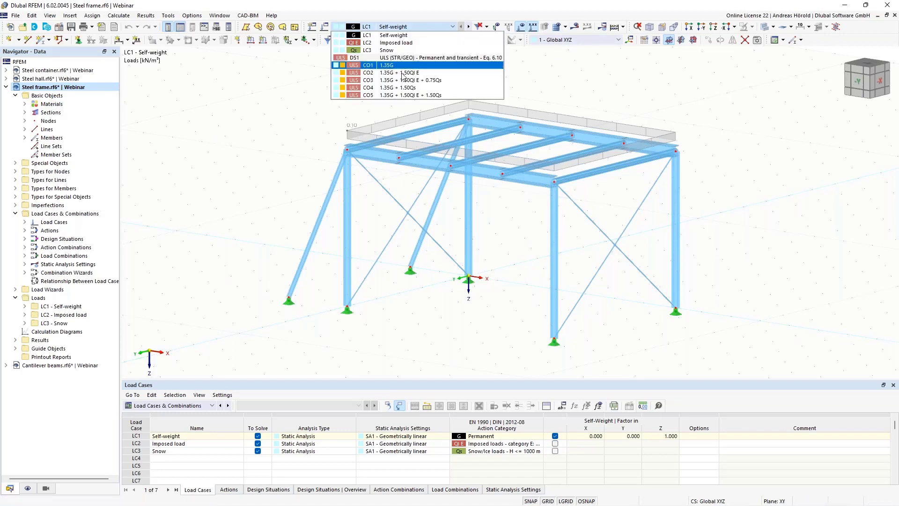
Step: Calculate design situation DS1 and acknowledge the singular stiffness matrix error at FE node 17
{"action": "left_click", "coordinate": [411, 58]}
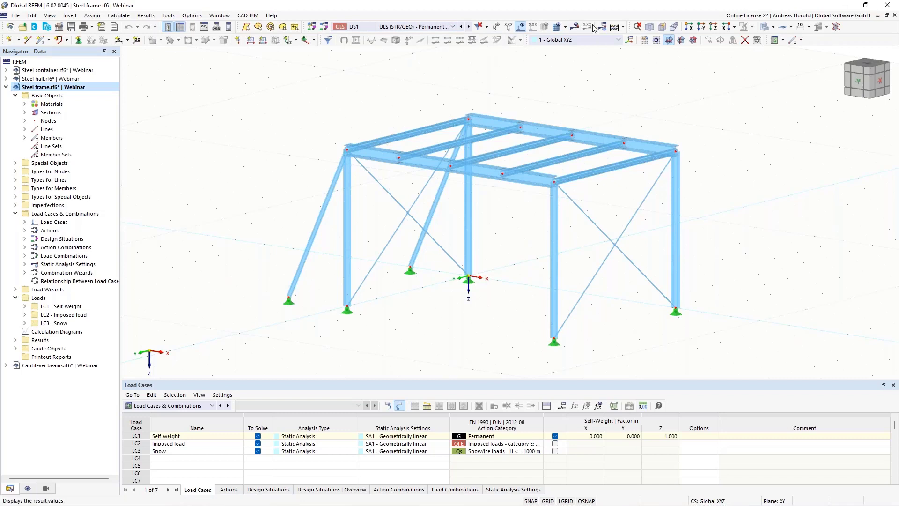
{"action": "left_click", "coordinate": [575, 26]}
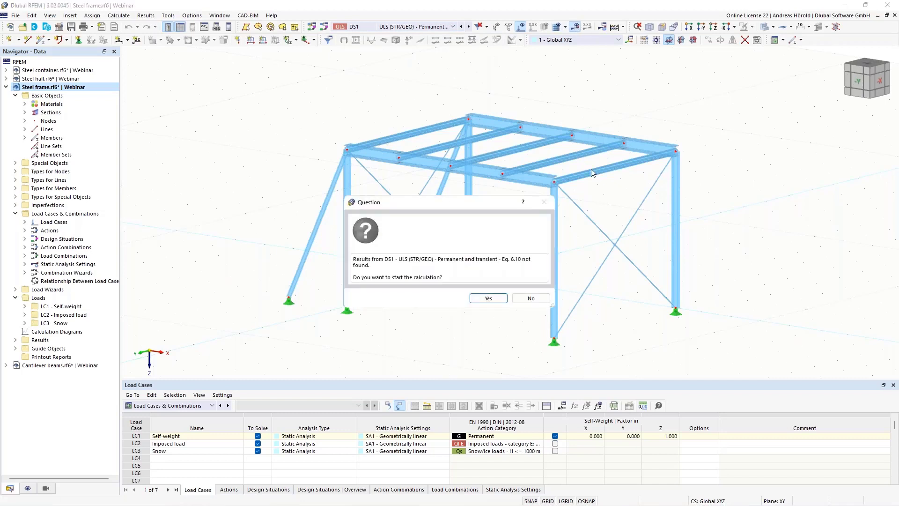
{"action": "left_click", "coordinate": [487, 298]}
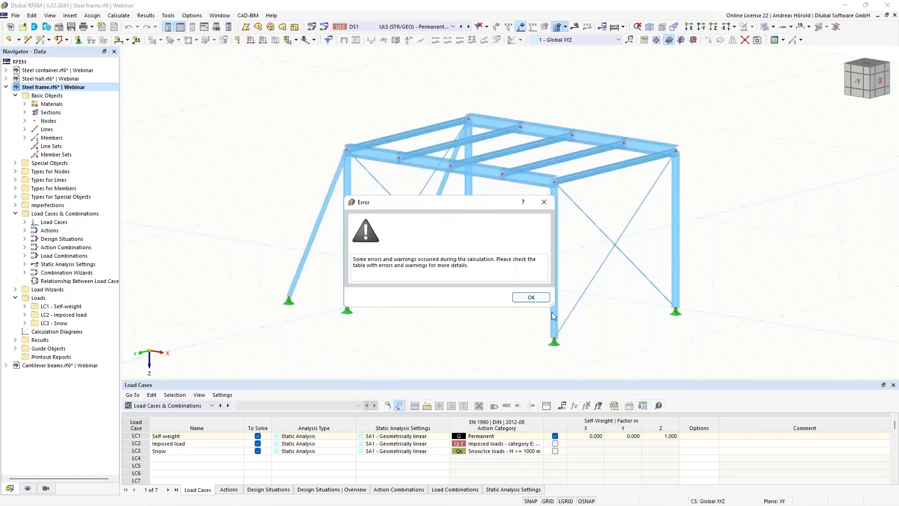
{"action": "left_click", "coordinate": [531, 297]}
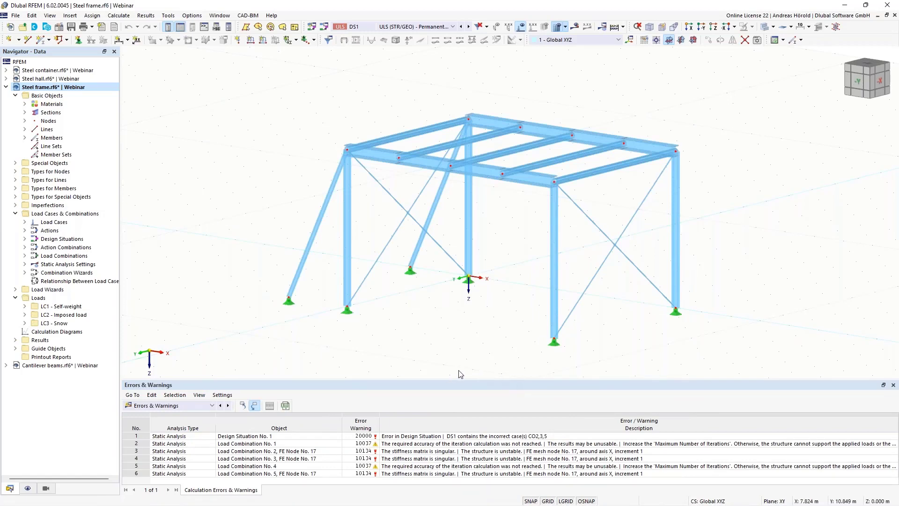
Step: Resize the Errors panel and step through LC1 Self-weight, LC2 Imposed load and LC3 Snow
{"action": "left_click_drag", "start_coordinate": [450, 378], "coordinate": [458, 285]}
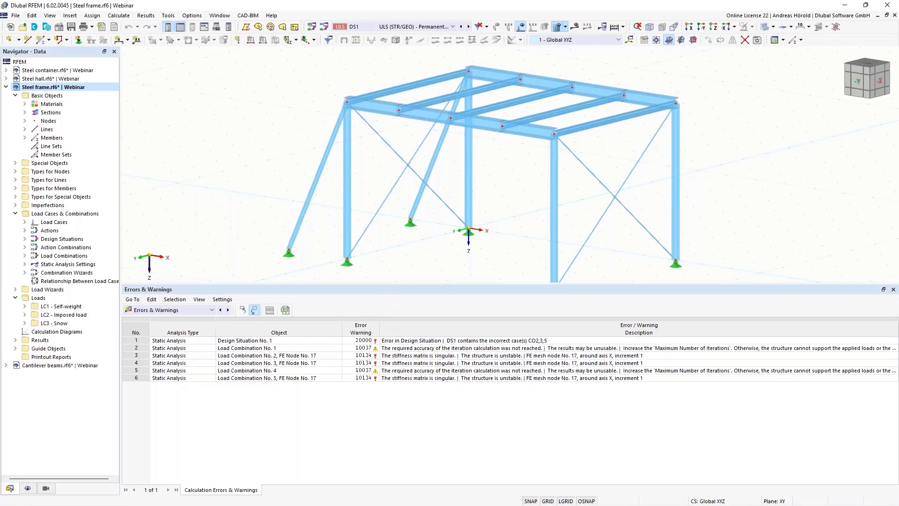
{"action": "left_click_drag", "start_coordinate": [394, 285], "coordinate": [396, 390]}
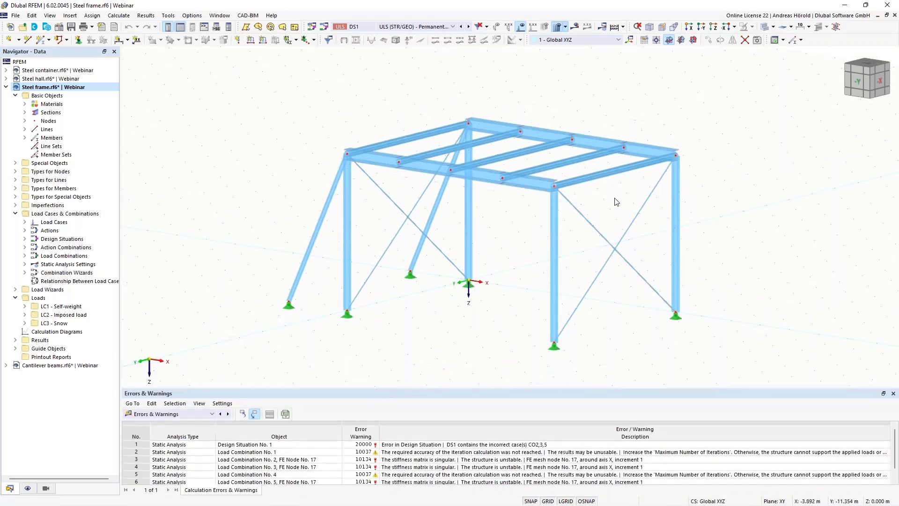
{"action": "left_click", "coordinate": [384, 28]}
{"action": "left_click", "coordinate": [405, 36]}
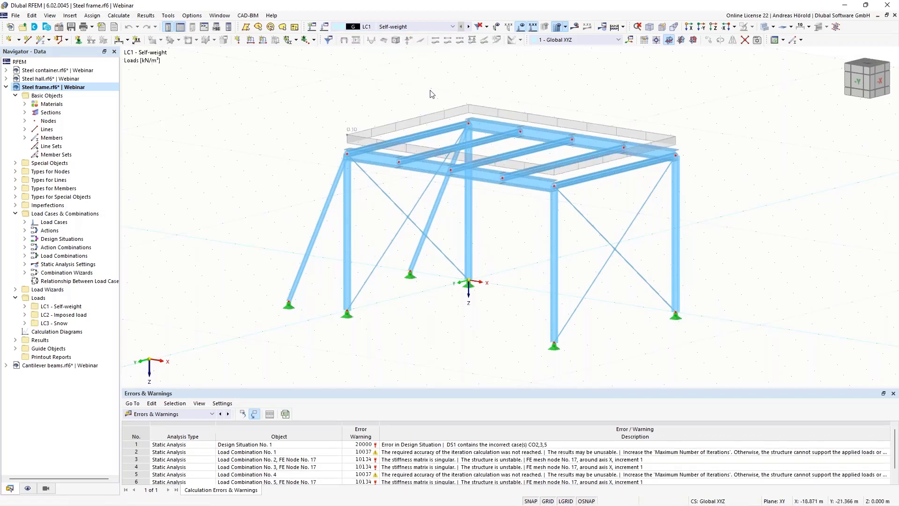
{"action": "left_click", "coordinate": [468, 27]}
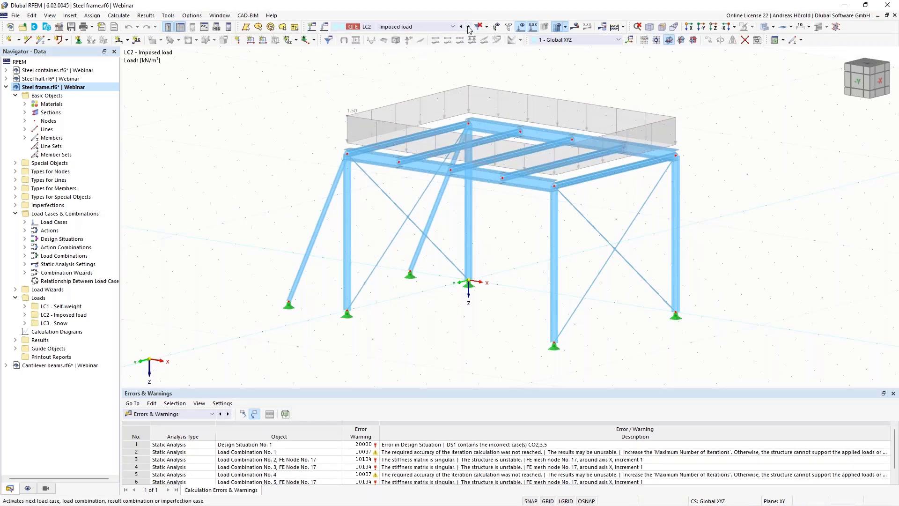
{"action": "left_click", "coordinate": [468, 28]}
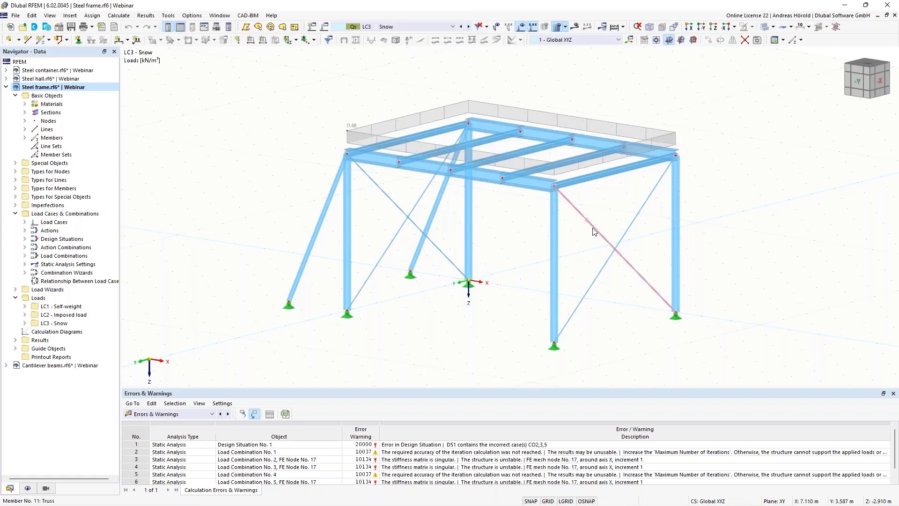
Step: Orbit the frame to the -X front view and window-select the crossed diagonal bracing
{"action": "mouse_move", "coordinate": [594, 231]}
{"action": "mouse_move", "coordinate": [581, 216]}
{"action": "middle_click_drag", "start_coordinate": [783, 231], "coordinate": [688, 211], "text": "ctrl"}
{"action": "left_click_drag", "start_coordinate": [511, 184], "coordinate": [443, 296]}
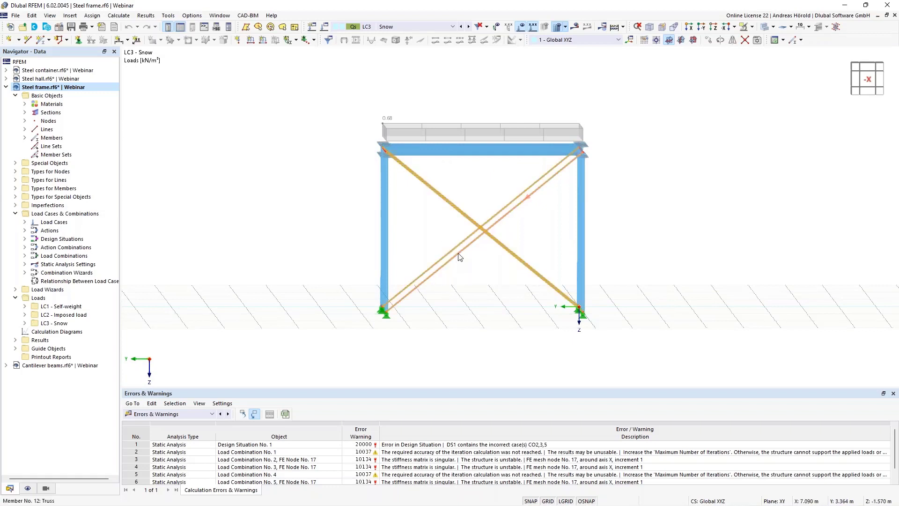
Step: Change the diagonal bracing members' member type to Tension so they are tension-only
{"action": "double_click", "coordinate": [458, 256]}
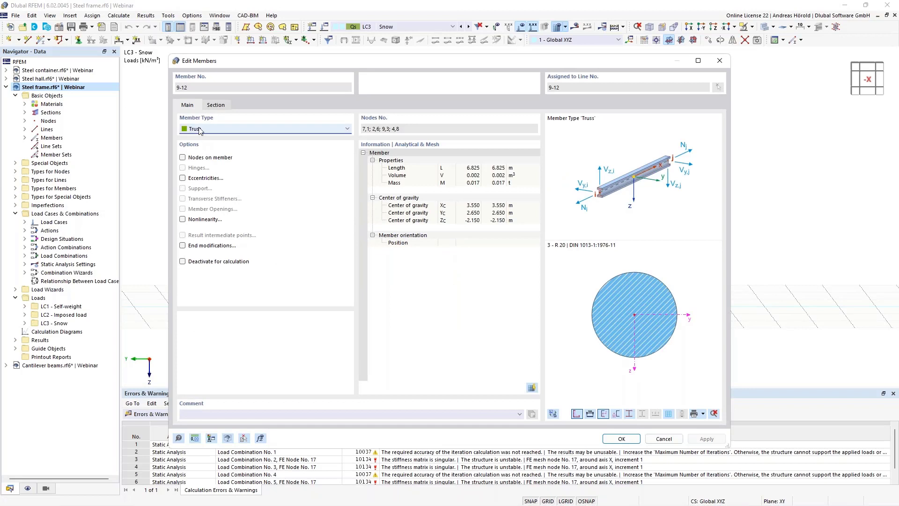
{"action": "left_click", "coordinate": [209, 129]}
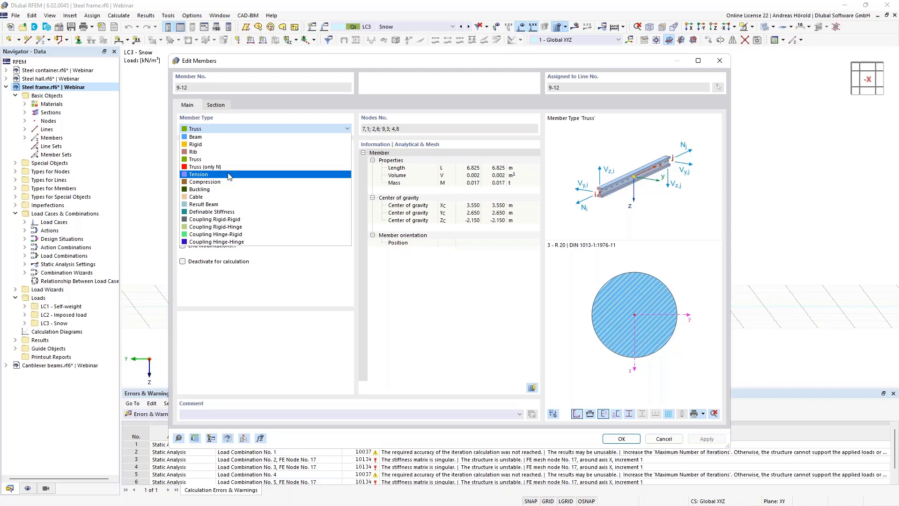
{"action": "left_click", "coordinate": [229, 175]}
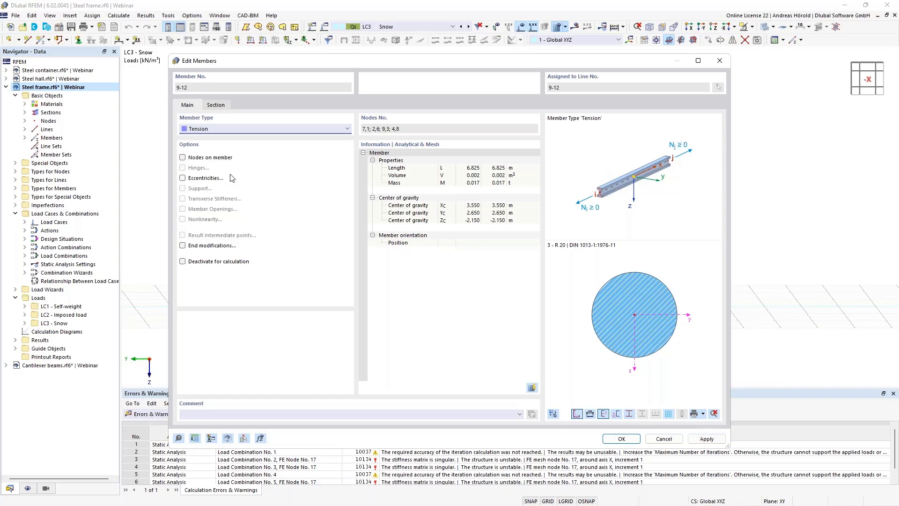
{"action": "left_click", "coordinate": [621, 439]}
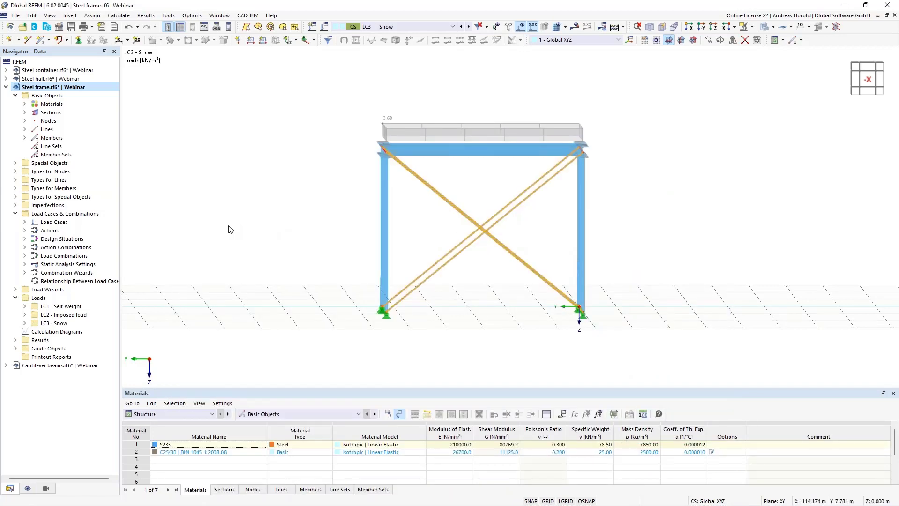
Step: Rotate the frame to an isometric view and open design situation DS1's settings
{"action": "middle_click_drag", "start_coordinate": [229, 230], "coordinate": [288, 239], "text": "ctrl"}
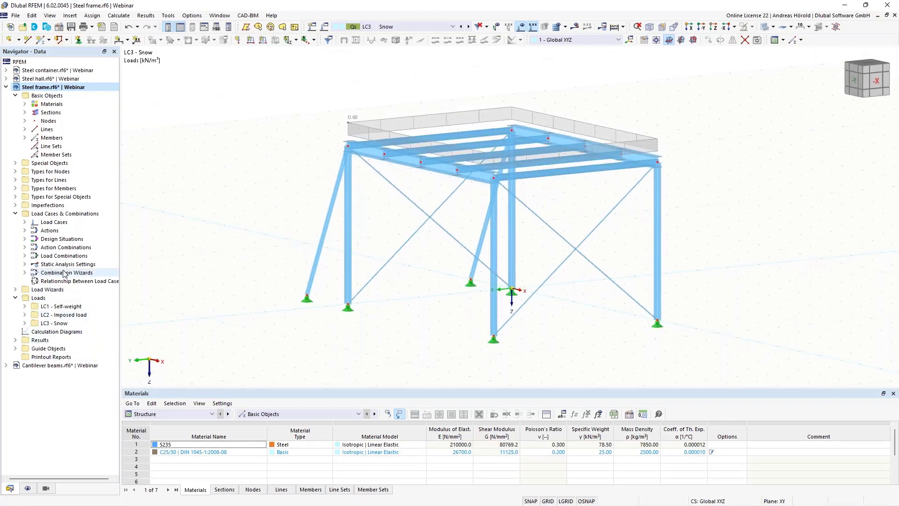
{"action": "left_click", "coordinate": [25, 239]}
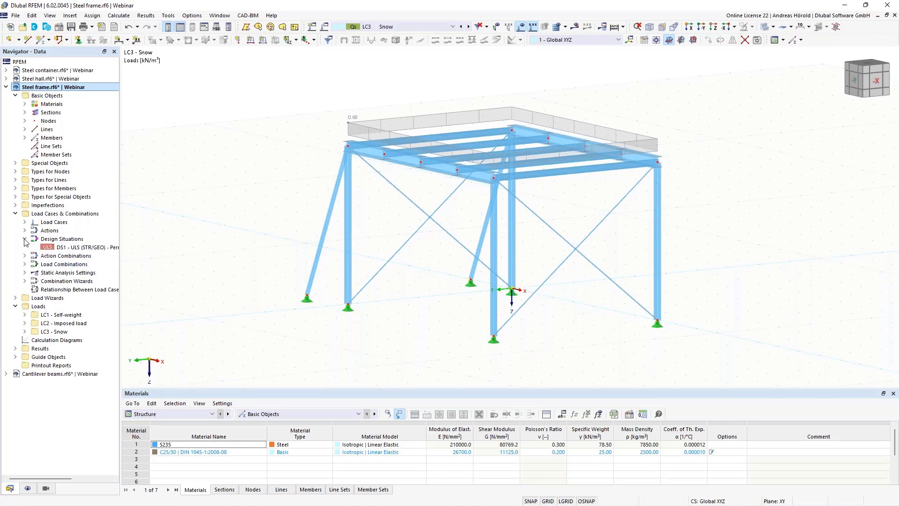
{"action": "left_click", "coordinate": [79, 247]}
{"action": "double_click", "coordinate": [78, 248]}
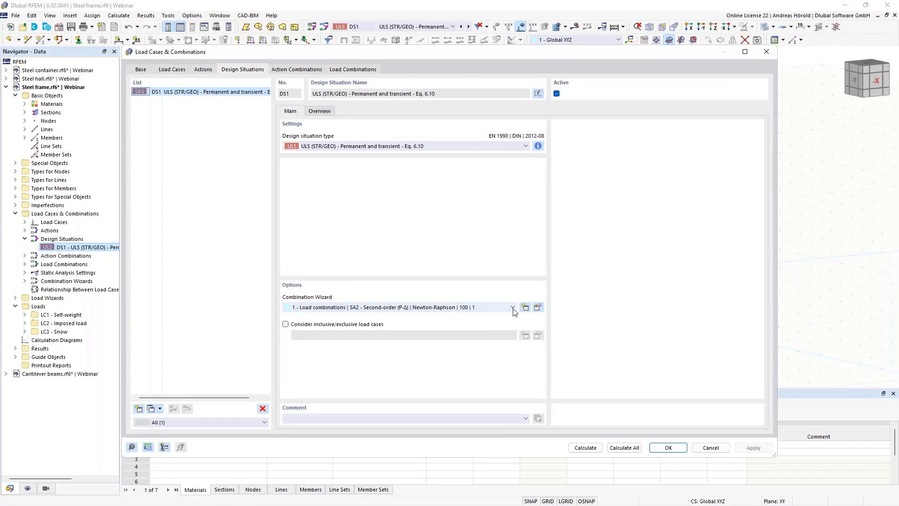
Step: Review the combination wizard and static analysis Reactivation settings, then cancel all three dialogs unchanged
{"action": "left_click", "coordinate": [537, 307]}
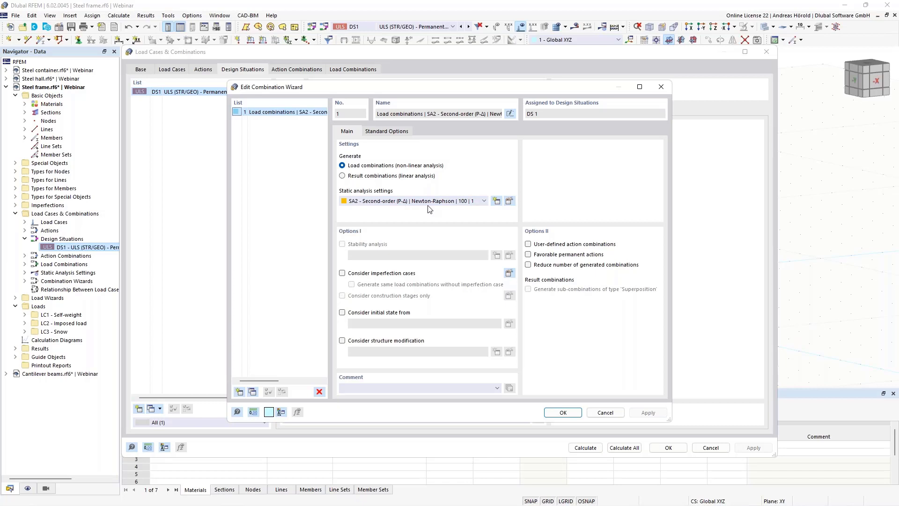
{"action": "left_click", "coordinate": [509, 201]}
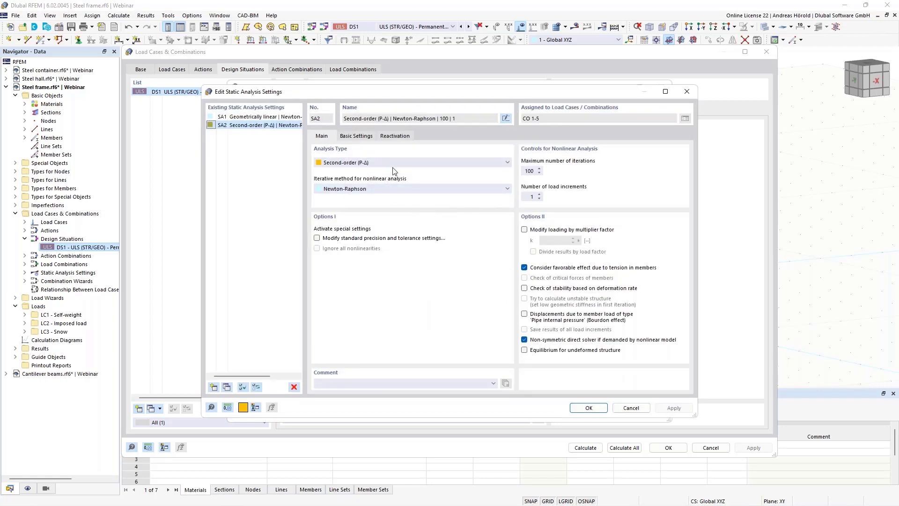
{"action": "left_click", "coordinate": [398, 136]}
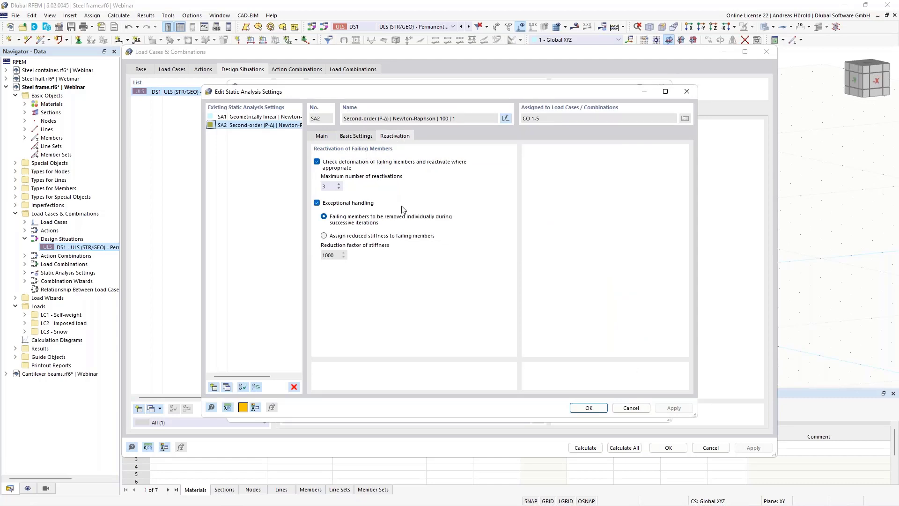
{"action": "left_click", "coordinate": [623, 406]}
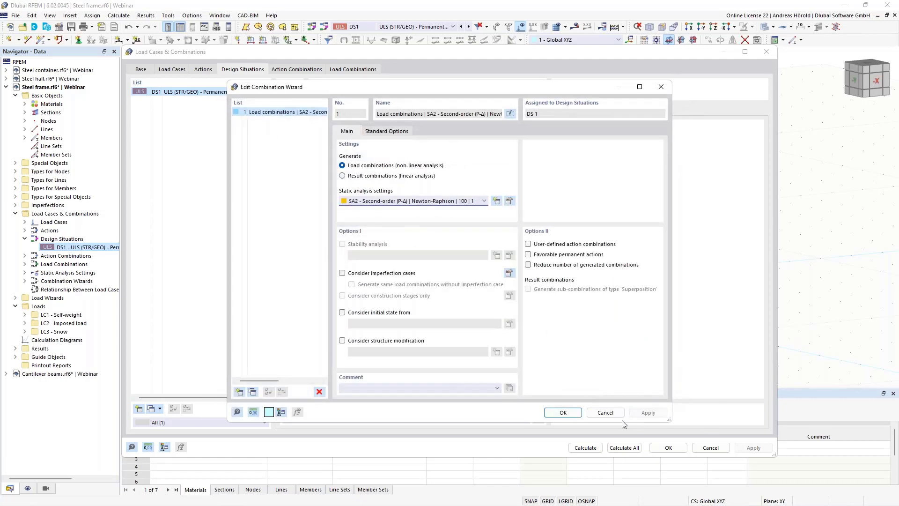
{"action": "left_click", "coordinate": [601, 409]}
{"action": "left_click", "coordinate": [710, 447]}
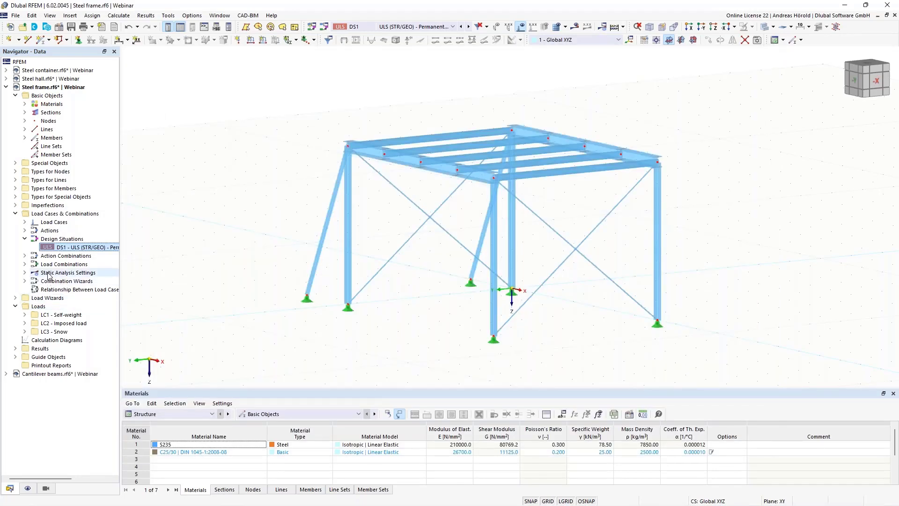
Step: In SA2, leave the failing-member reactivation option as it was and set 10 load increments
{"action": "left_click", "coordinate": [24, 273]}
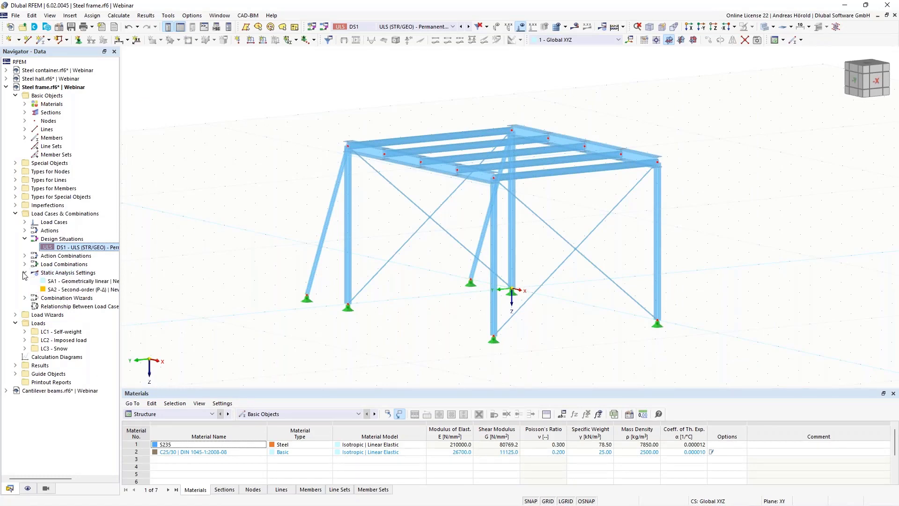
{"action": "double_click", "coordinate": [86, 290]}
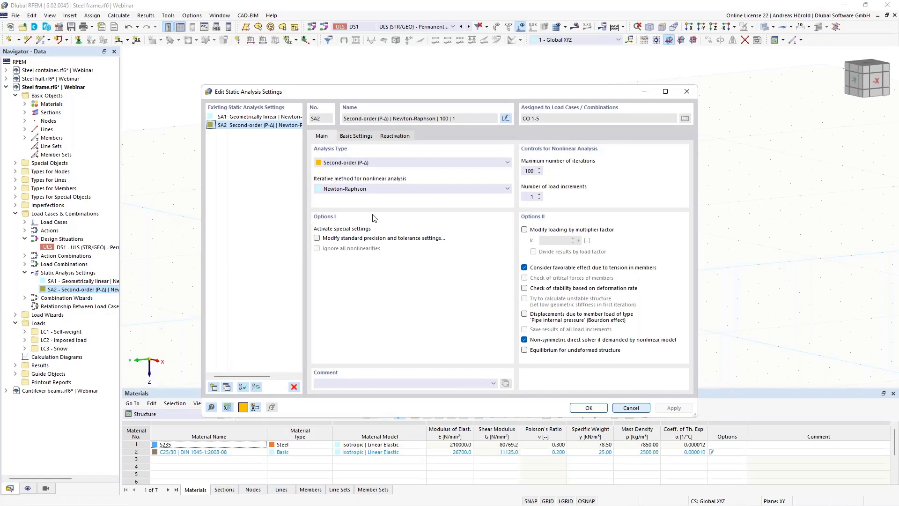
{"action": "left_click", "coordinate": [396, 136]}
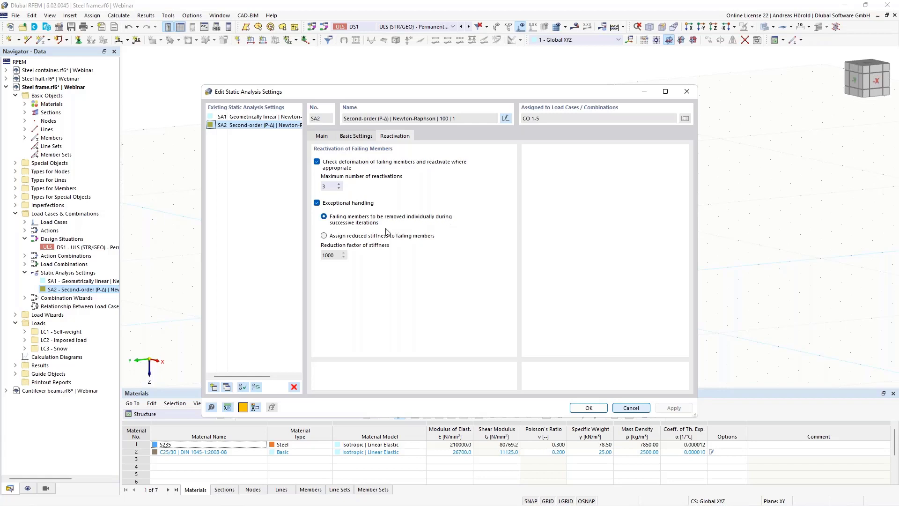
{"action": "left_click", "coordinate": [326, 236]}
{"action": "left_click", "coordinate": [324, 217]}
{"action": "left_click", "coordinate": [322, 137]}
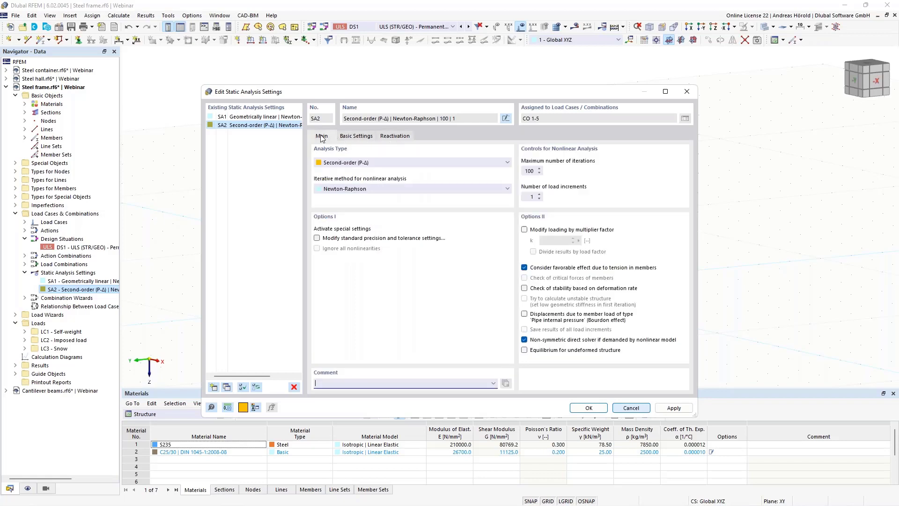
{"action": "left_click", "coordinate": [533, 196]}
{"action": "left_click", "coordinate": [589, 407]}
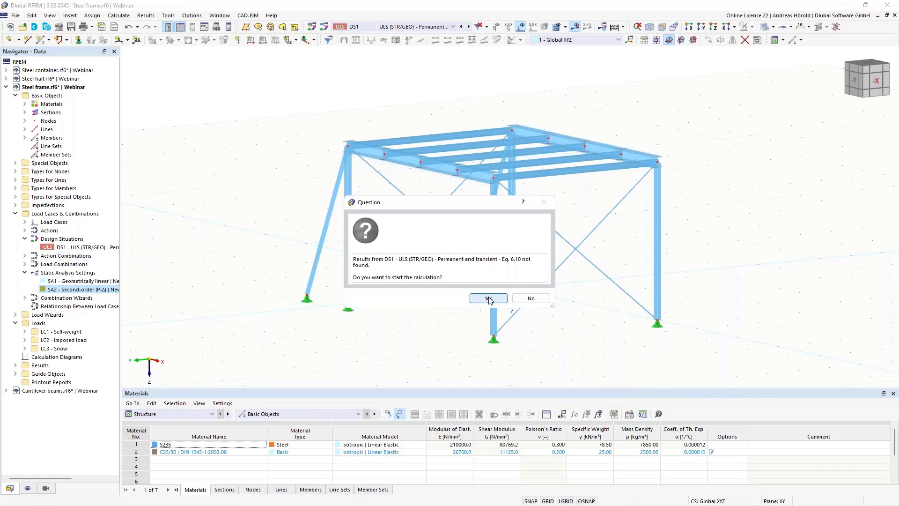
Step: Calculate DS1, orbit to view the 30.1 mm maximum deformation, then return to the Data tab
{"action": "left_click", "coordinate": [488, 300]}
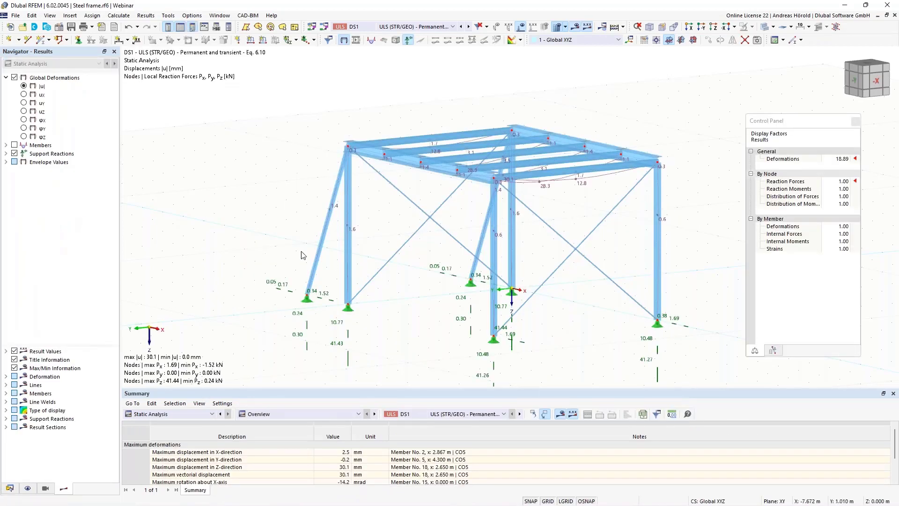
{"action": "middle_click_drag", "start_coordinate": [282, 251], "coordinate": [366, 255], "text": "ctrl"}
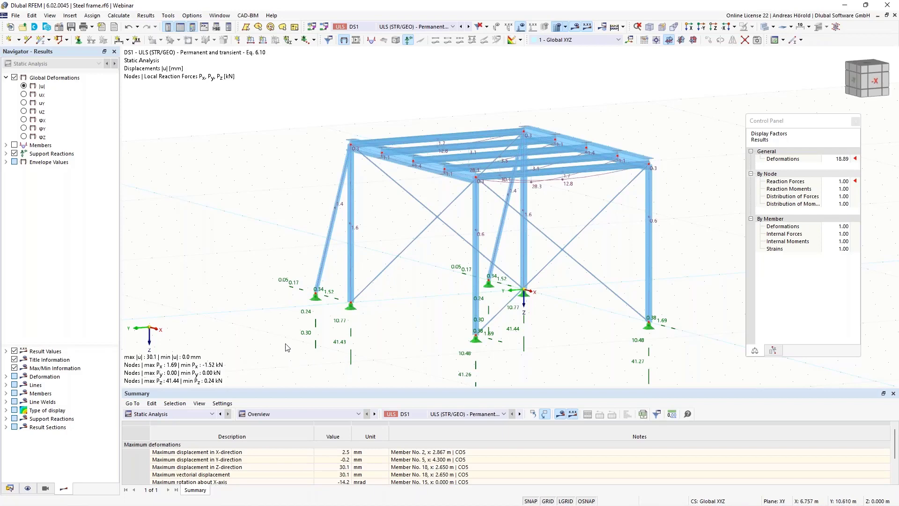
{"action": "left_click", "coordinate": [10, 488]}
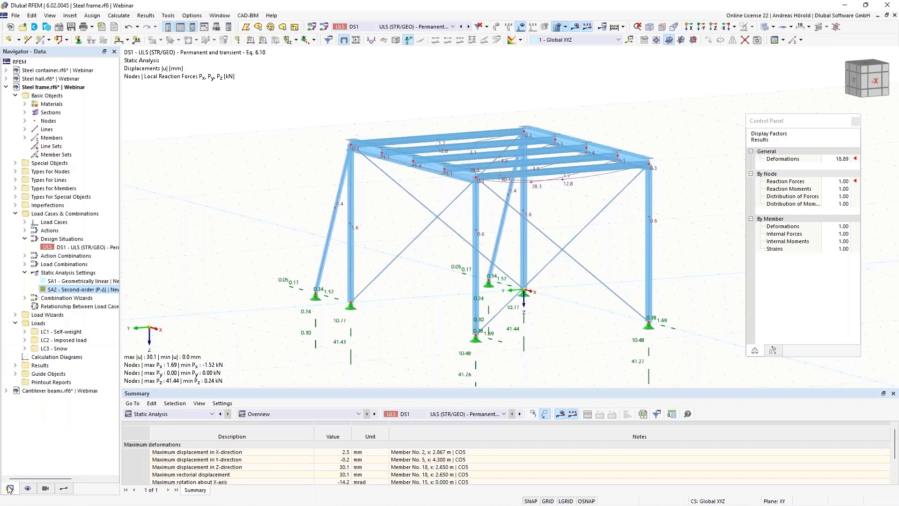
Step: Open the Cantilever beams model, inspect its four FLAT 200 beams, and expand its Materials list
{"action": "left_click", "coordinate": [58, 392]}
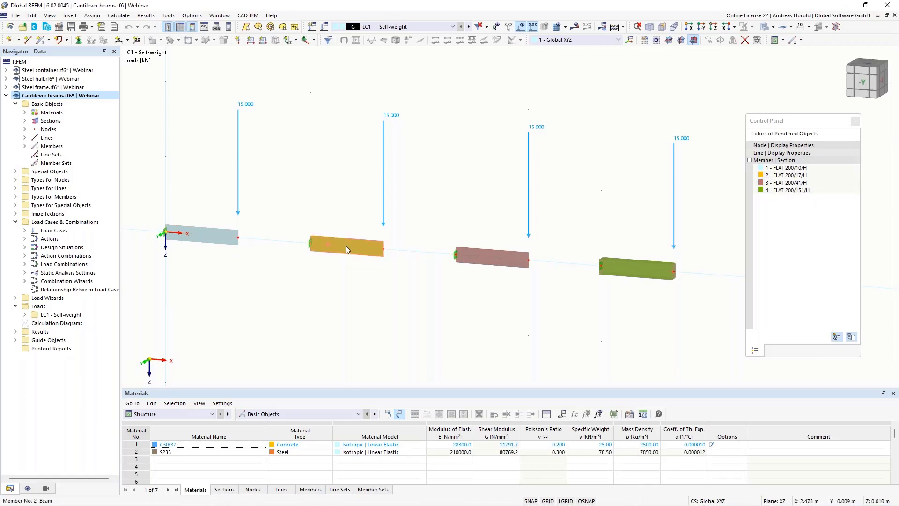
{"action": "mouse_move", "coordinate": [346, 244]}
{"action": "mouse_move", "coordinate": [496, 258]}
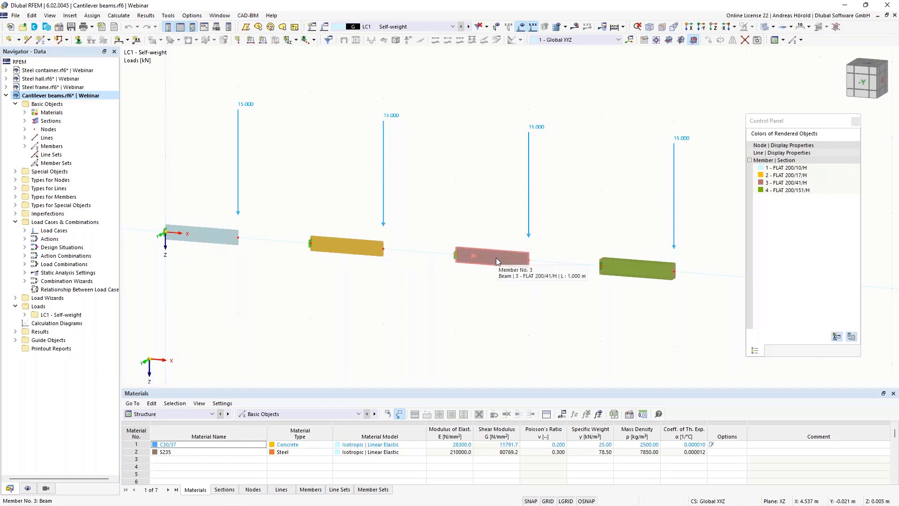
{"action": "mouse_move", "coordinate": [644, 271]}
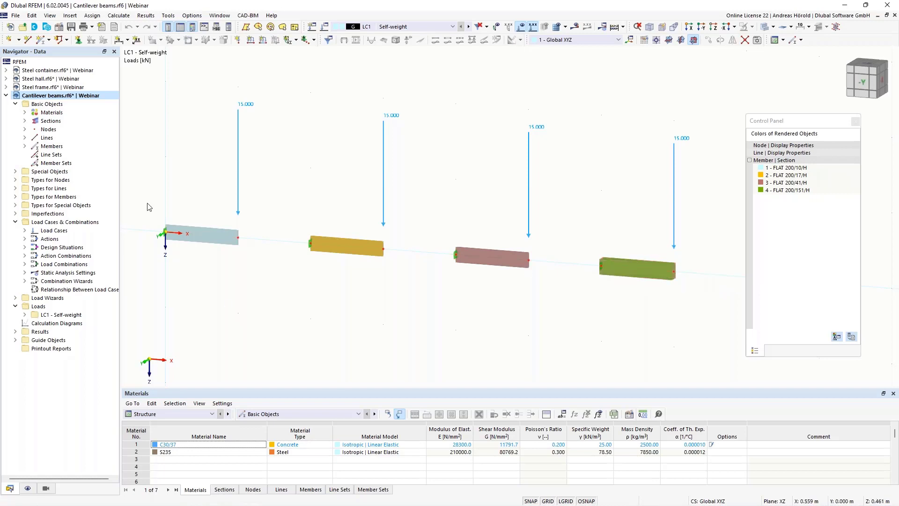
{"action": "double_click", "coordinate": [51, 113]}
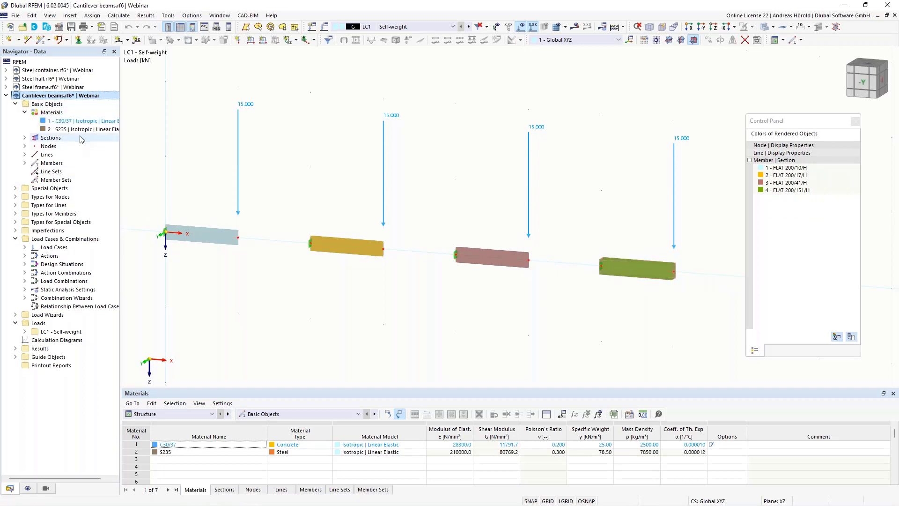
Step: Replace material S235 with library steel S235JR from EN 10025-2:2019-10, filtered to European Union steel
{"action": "double_click", "coordinate": [82, 130]}
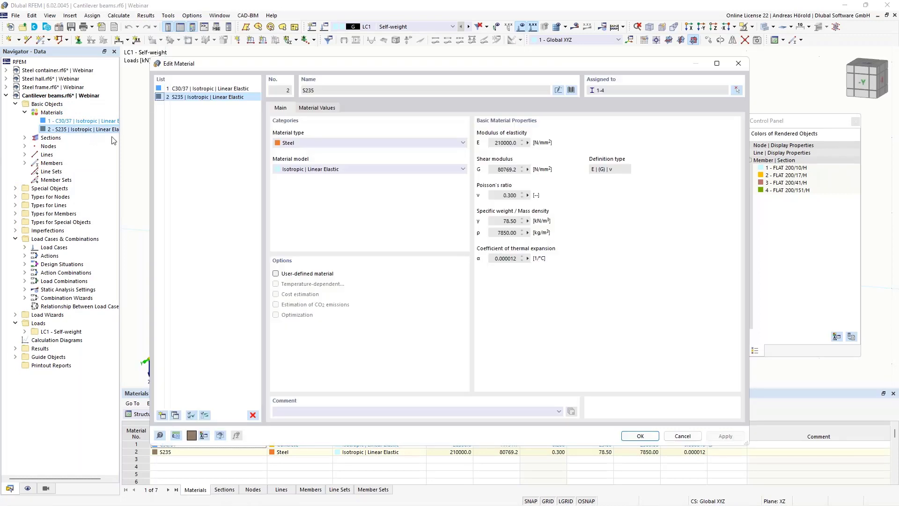
{"action": "left_click", "coordinate": [571, 89]}
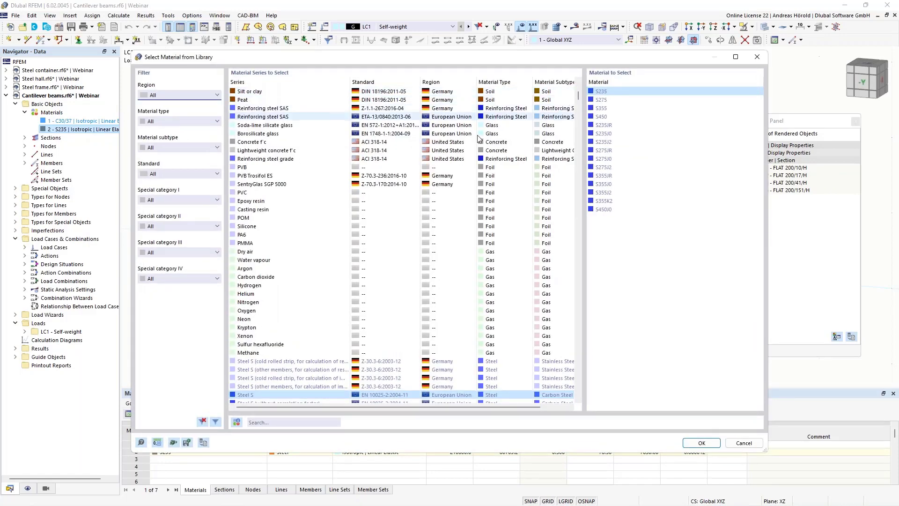
{"action": "left_click", "coordinate": [187, 95]}
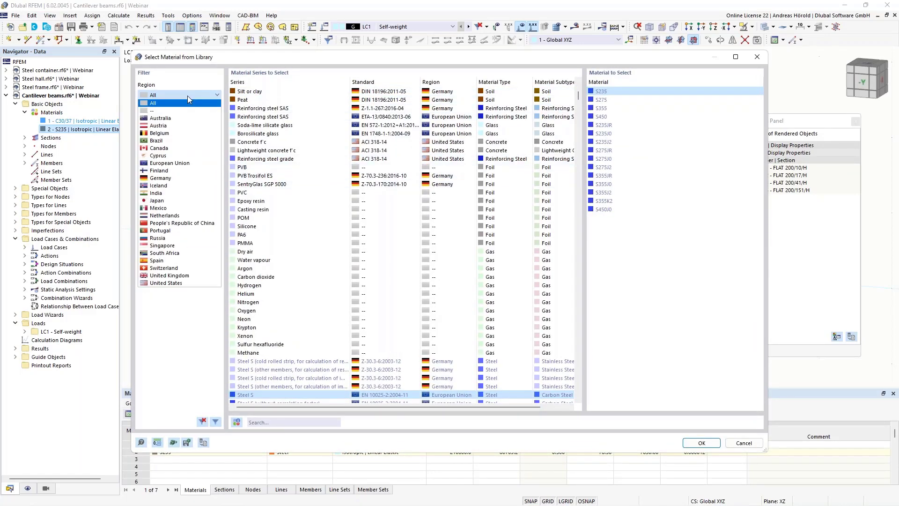
{"action": "left_click", "coordinate": [169, 163]}
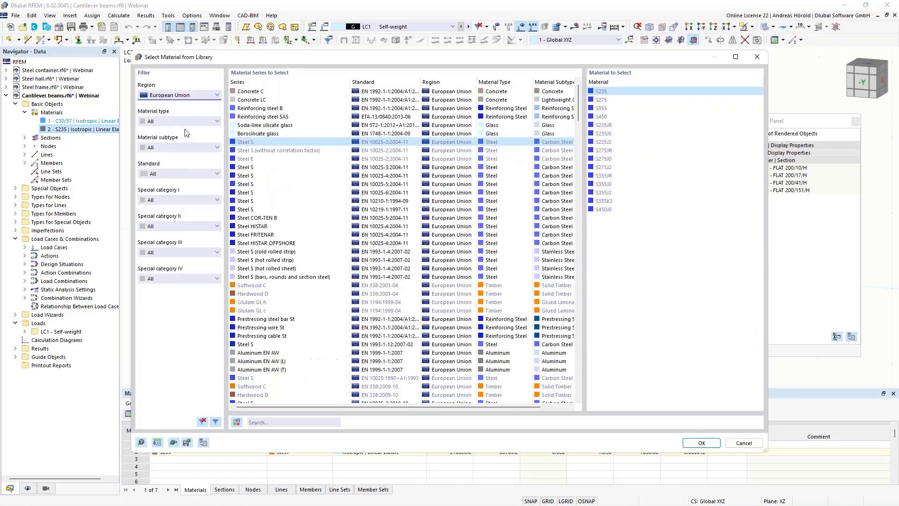
{"action": "left_click", "coordinate": [186, 122]}
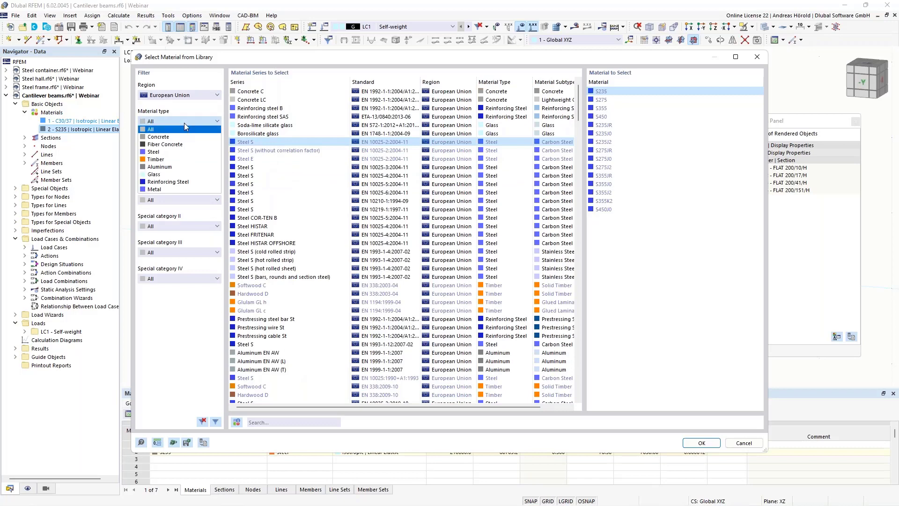
{"action": "left_click", "coordinate": [182, 152]}
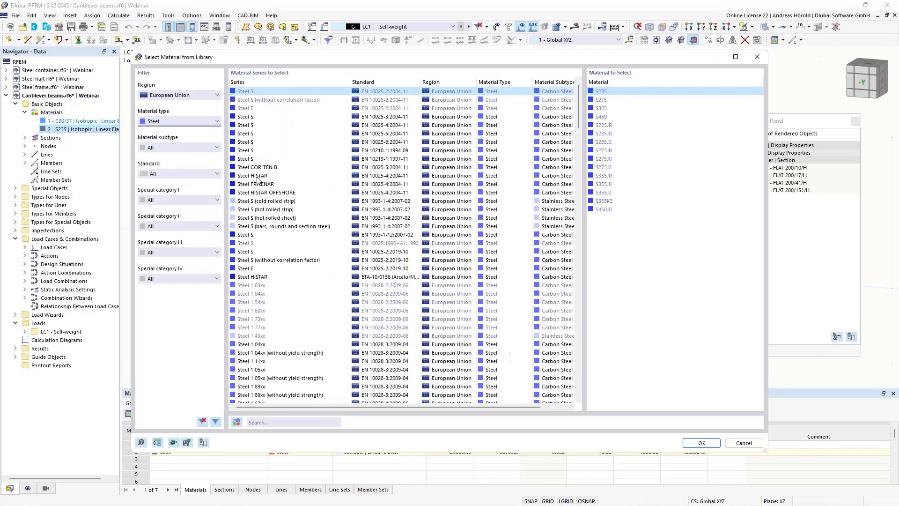
{"action": "left_click", "coordinate": [259, 235]}
{"action": "left_click", "coordinate": [259, 251]}
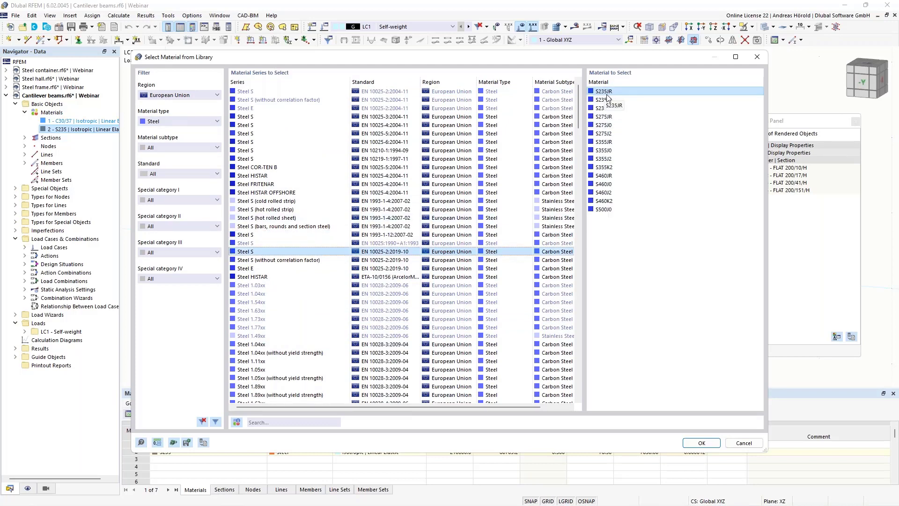
{"action": "left_click", "coordinate": [709, 441]}
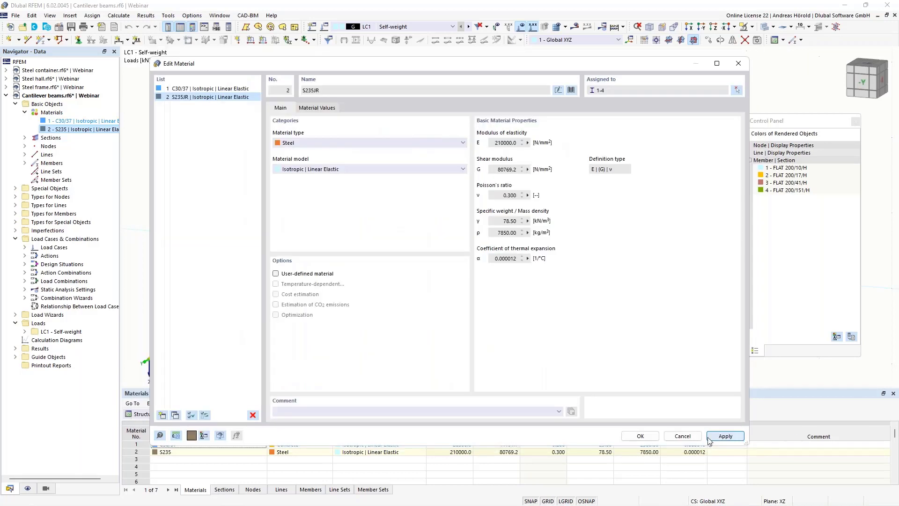
Step: Review the S235JR yield strengths and thickness ranges in the Material Values table
{"action": "left_click", "coordinate": [309, 109]}
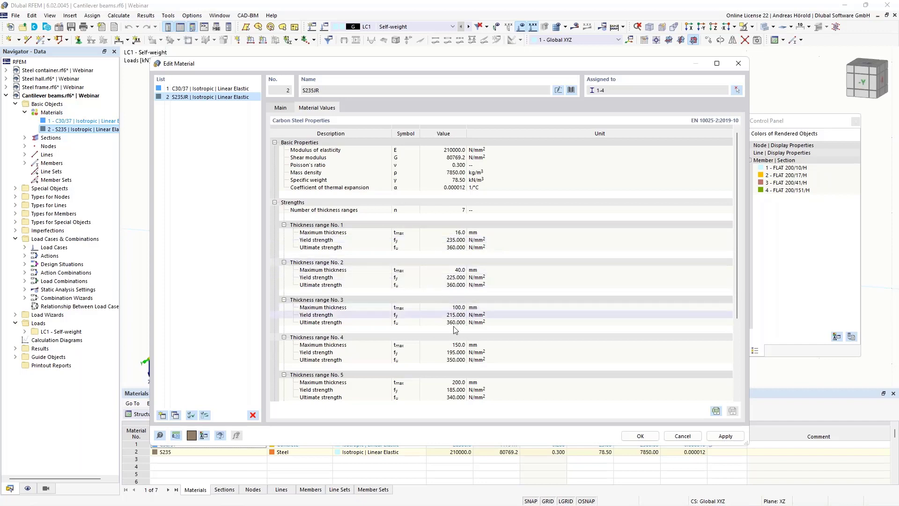
{"action": "scroll", "coordinate": [453, 340], "scroll_direction": "down", "scroll_amount": 5}
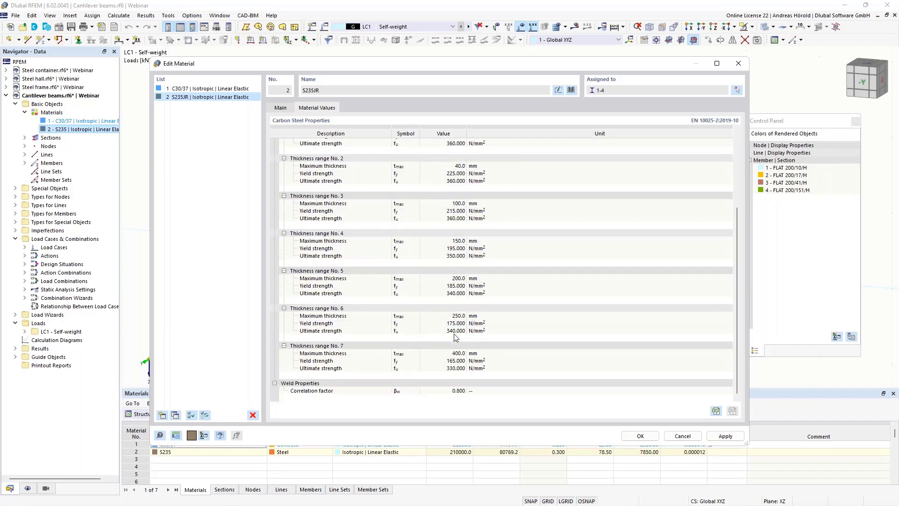
{"action": "scroll", "coordinate": [455, 337], "scroll_direction": "up", "scroll_amount": 2}
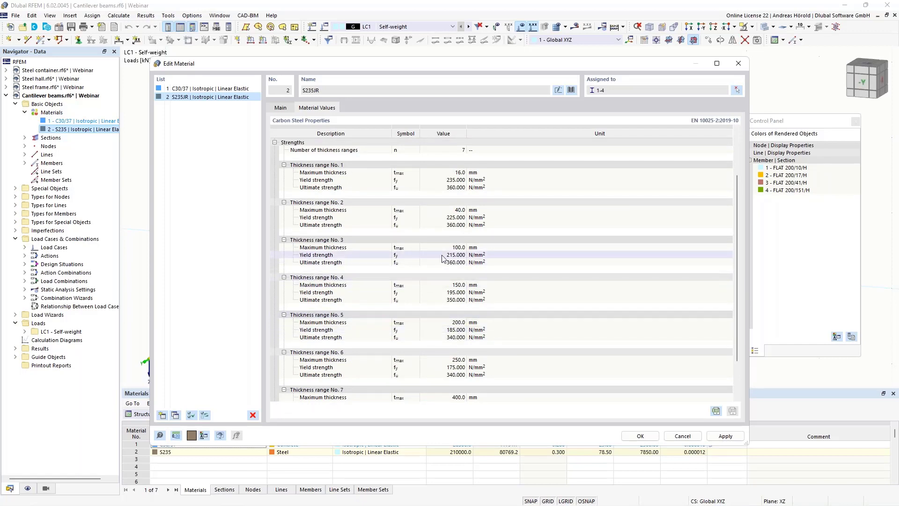
{"action": "scroll", "coordinate": [444, 259], "scroll_direction": "up", "scroll_amount": 3}
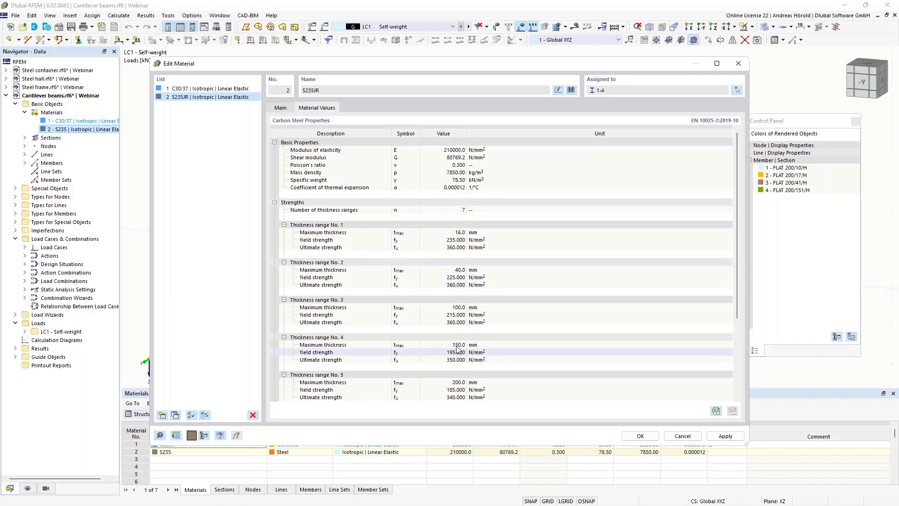
Step: Make S235JR a user-defined material, leaving its 235.000 strength and 16.0 thickness unchanged
{"action": "left_click", "coordinate": [280, 107]}
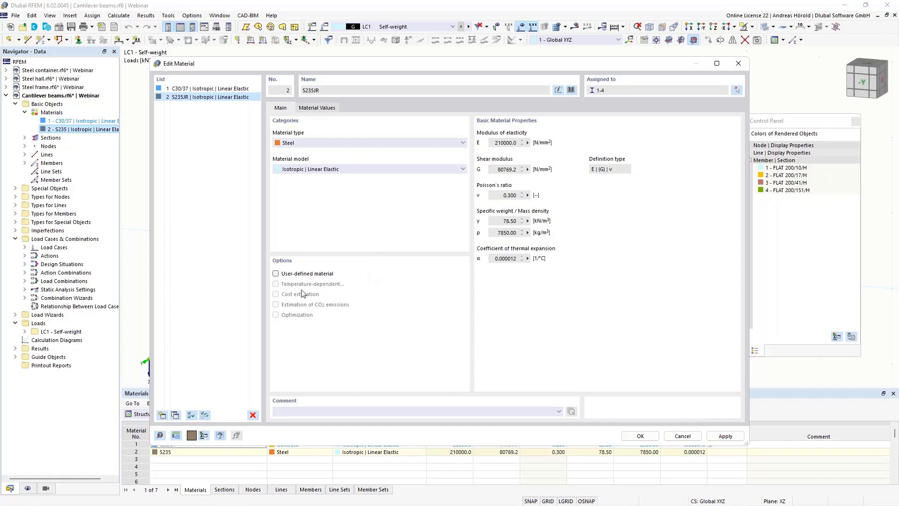
{"action": "left_click", "coordinate": [276, 274]}
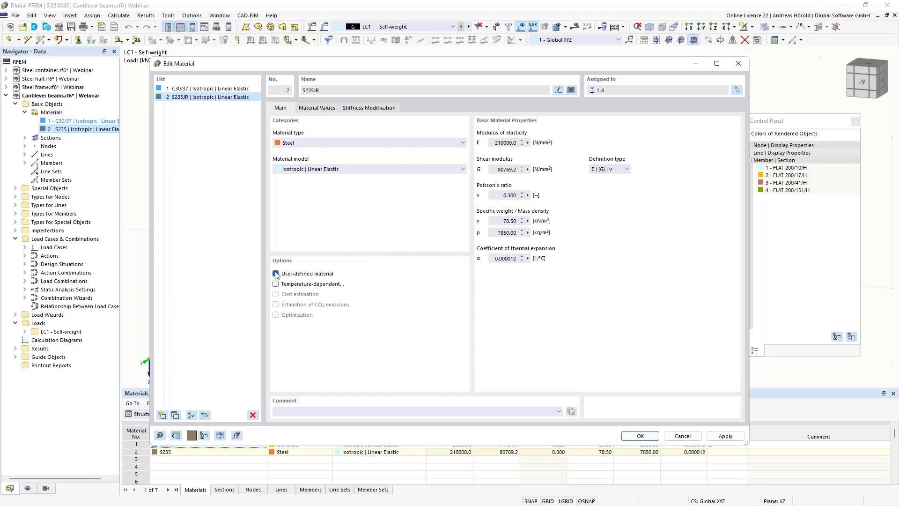
{"action": "left_click", "coordinate": [317, 108]}
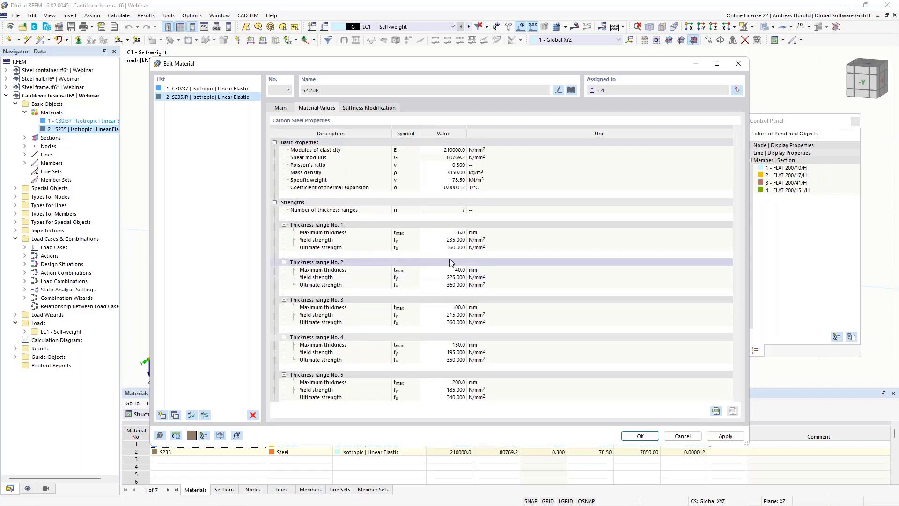
{"action": "left_click", "coordinate": [447, 240]}
{"action": "left_click", "coordinate": [448, 232]}
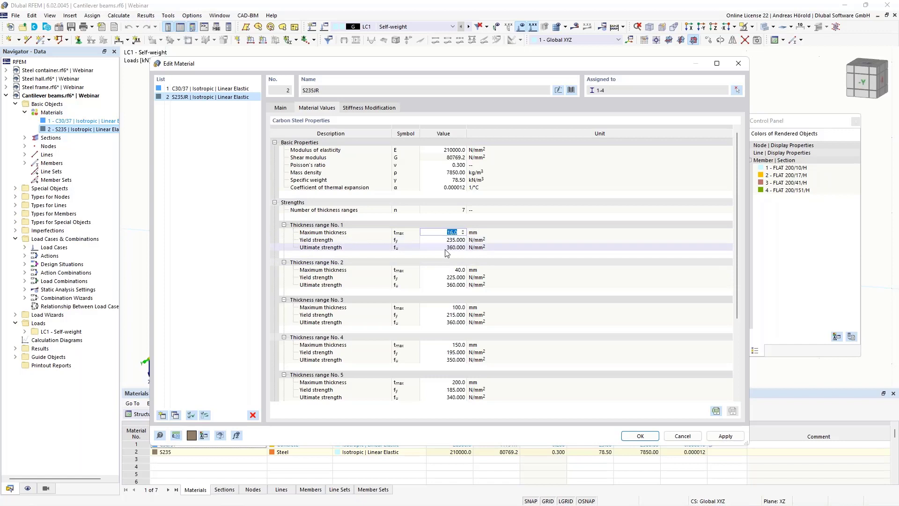
{"action": "left_click", "coordinate": [448, 277]}
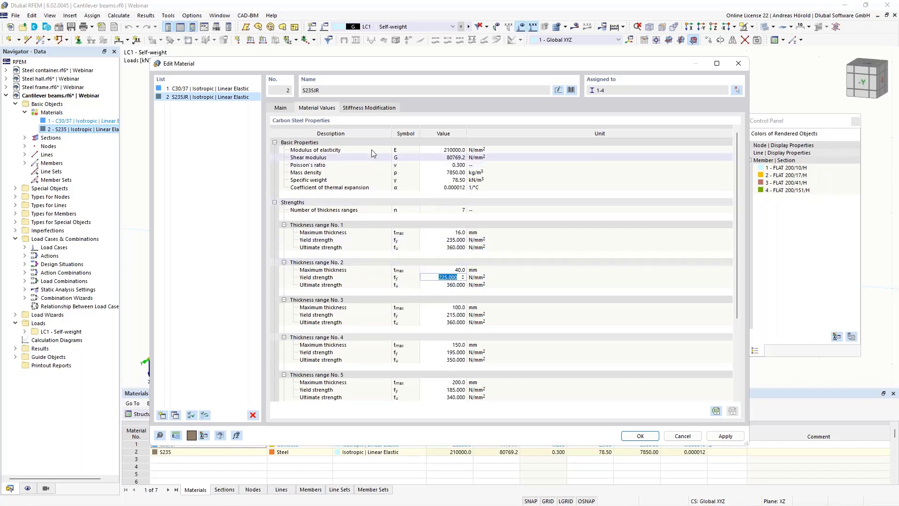
{"action": "left_click", "coordinate": [363, 108]}
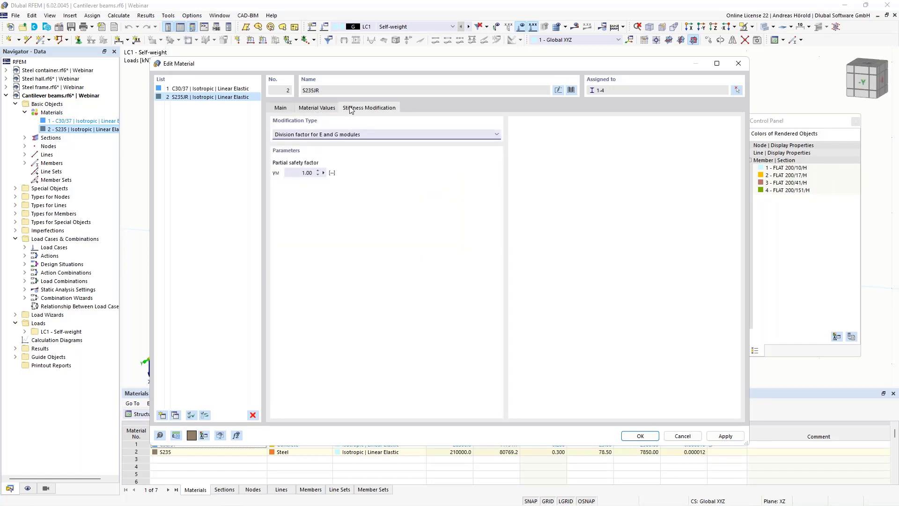
{"action": "left_click", "coordinate": [281, 108]}
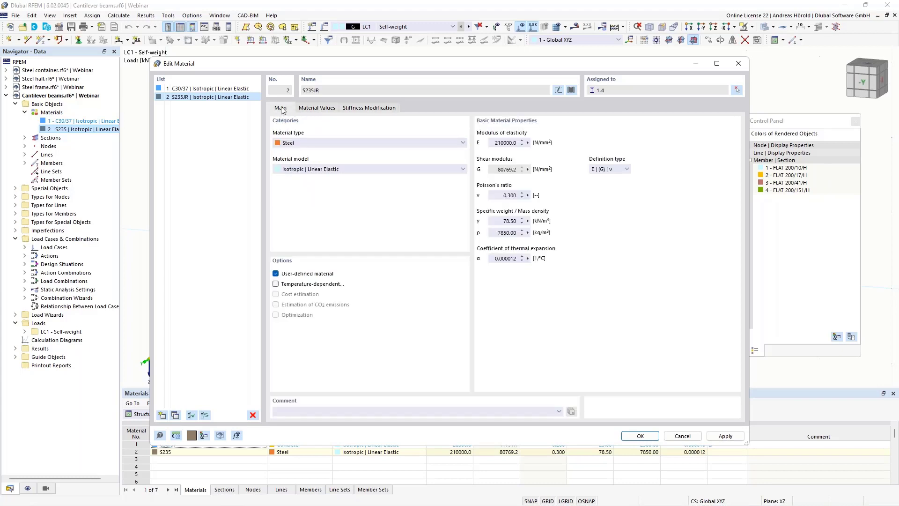
{"action": "left_click", "coordinate": [640, 436]}
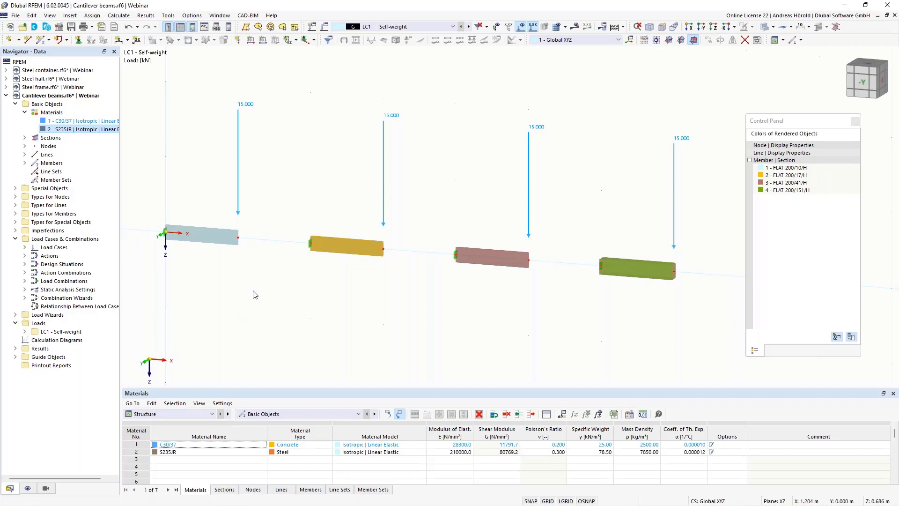
Step: Tick Stress-Strain Analysis under the model's Base Data add-ons, then expand Design Situations
{"action": "left_click", "coordinate": [60, 28]}
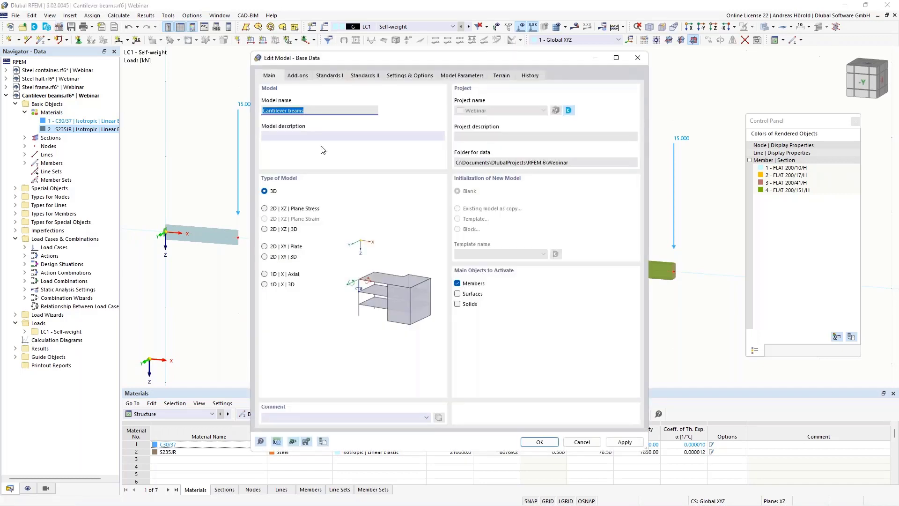
{"action": "left_click", "coordinate": [298, 76]}
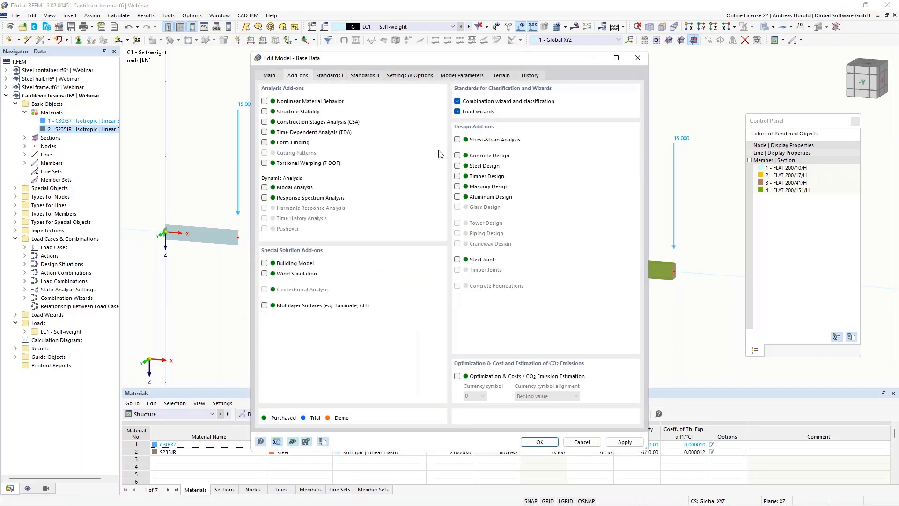
{"action": "left_click", "coordinate": [458, 140]}
{"action": "left_click", "coordinate": [537, 444]}
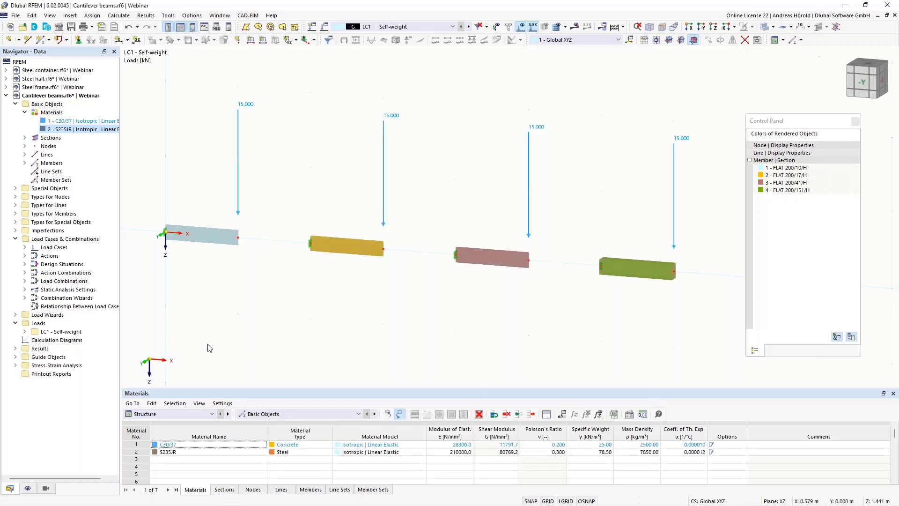
{"action": "left_click", "coordinate": [25, 265]}
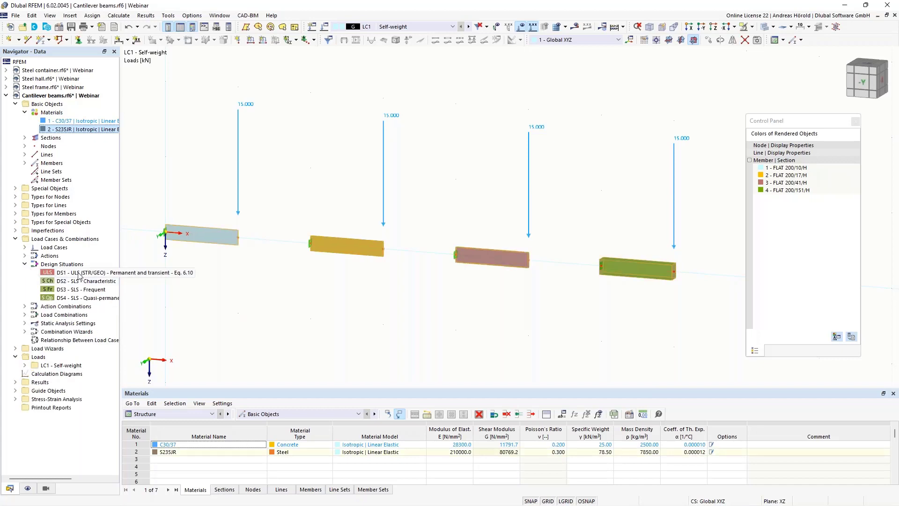
Step: Switch off Stress-Strain Analysis for DS2–DS4, keeping it active only for DS1
{"action": "double_click", "coordinate": [78, 275]}
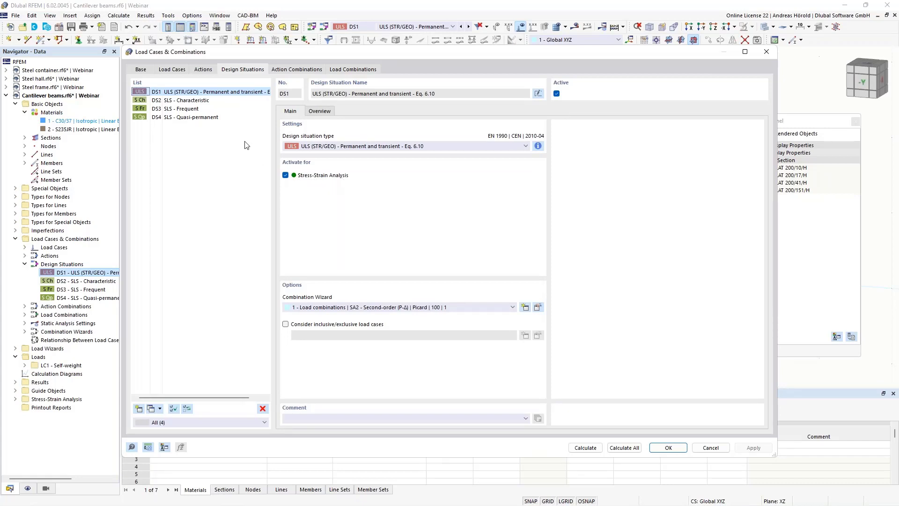
{"action": "left_click", "coordinate": [187, 100]}
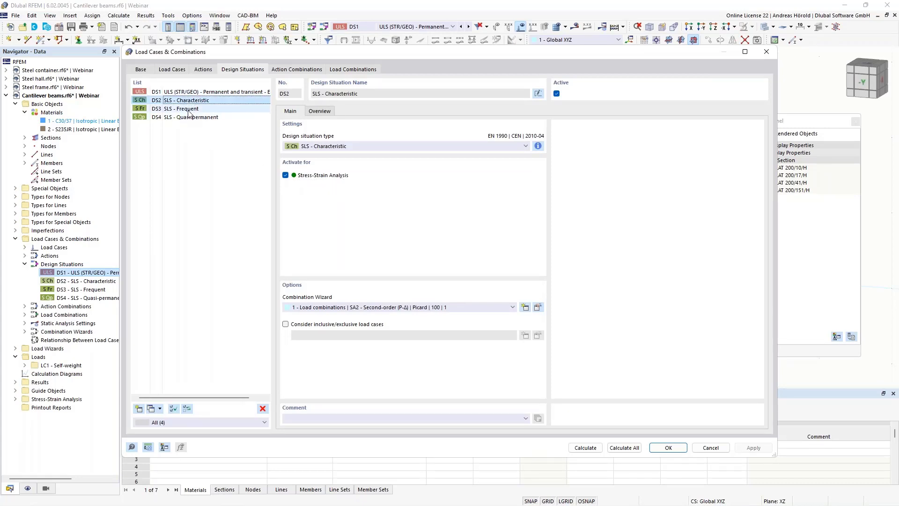
{"action": "left_click", "coordinate": [189, 119], "text": "shift"}
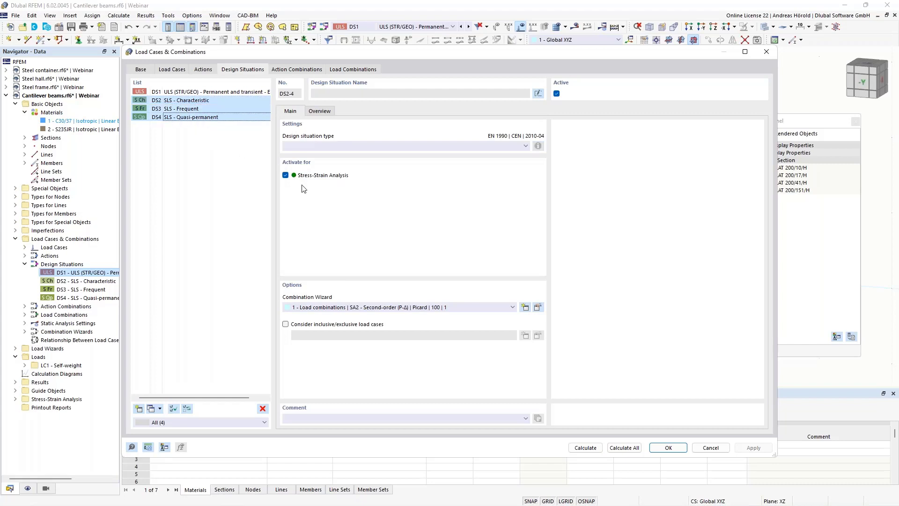
{"action": "left_click", "coordinate": [285, 175]}
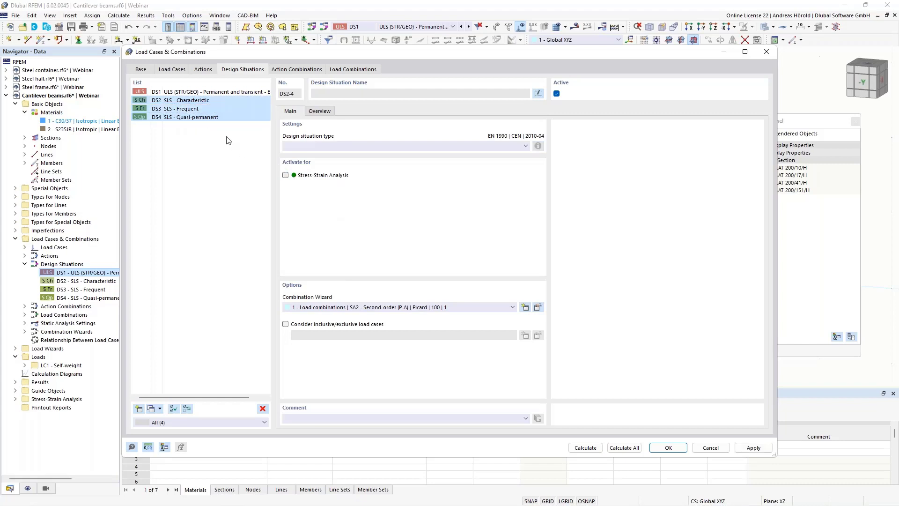
{"action": "left_click", "coordinate": [211, 93]}
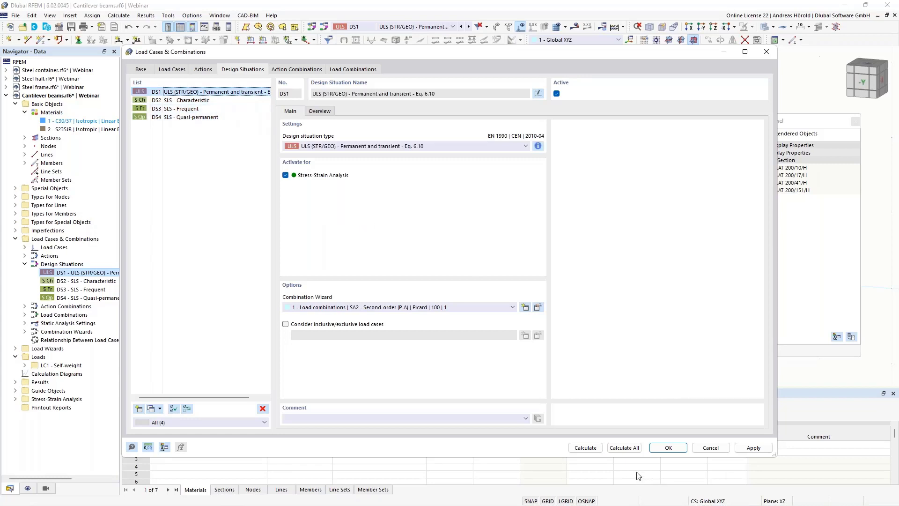
{"action": "left_click", "coordinate": [661, 449]}
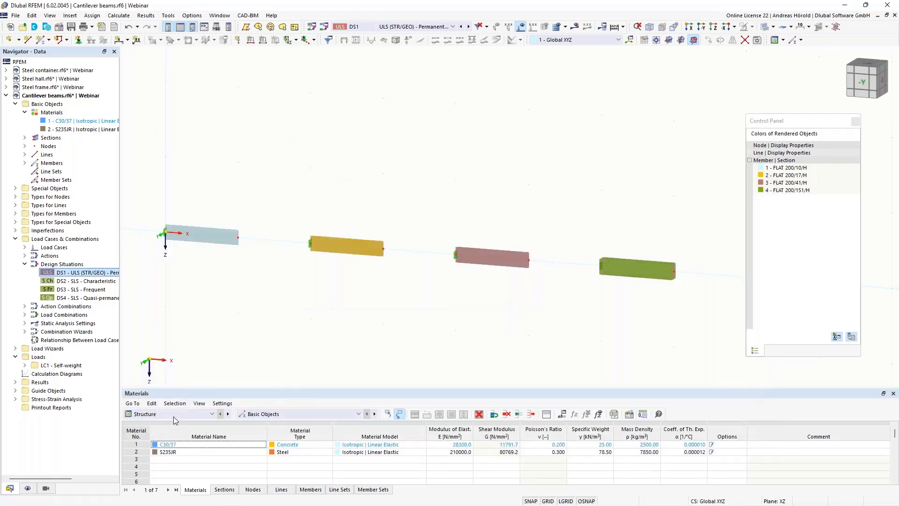
Step: Enlarge the table panel, show the Stress-Strain Analysis tables, and start the DS1 calculation
{"action": "left_click_drag", "start_coordinate": [198, 387], "coordinate": [194, 291]}
{"action": "left_click", "coordinate": [178, 316]}
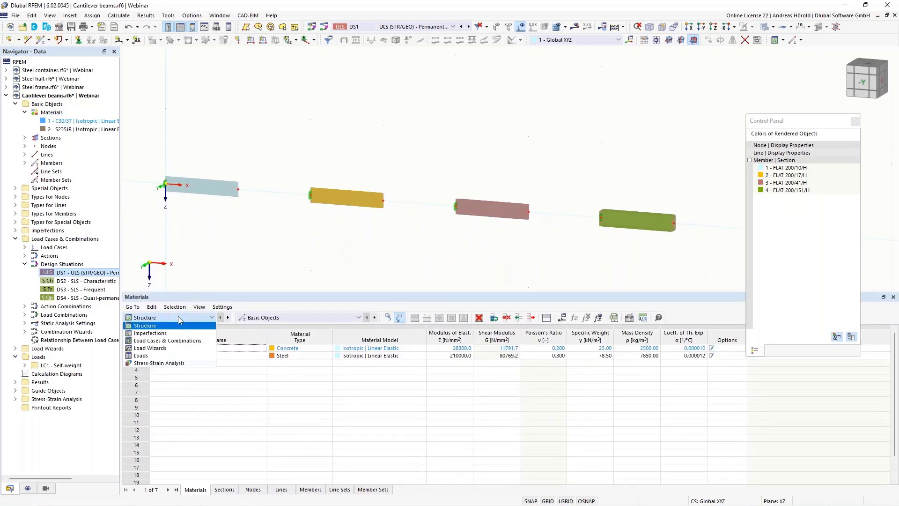
{"action": "left_click", "coordinate": [188, 364]}
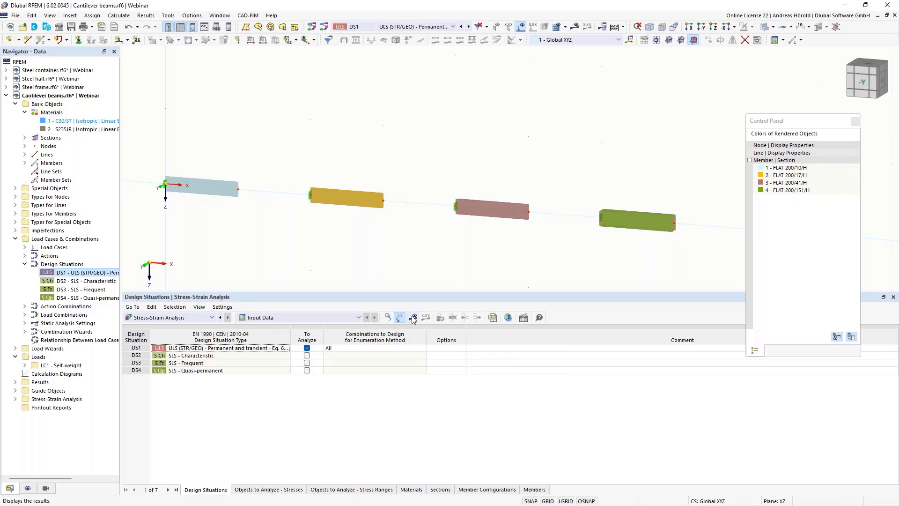
{"action": "left_click", "coordinate": [412, 317]}
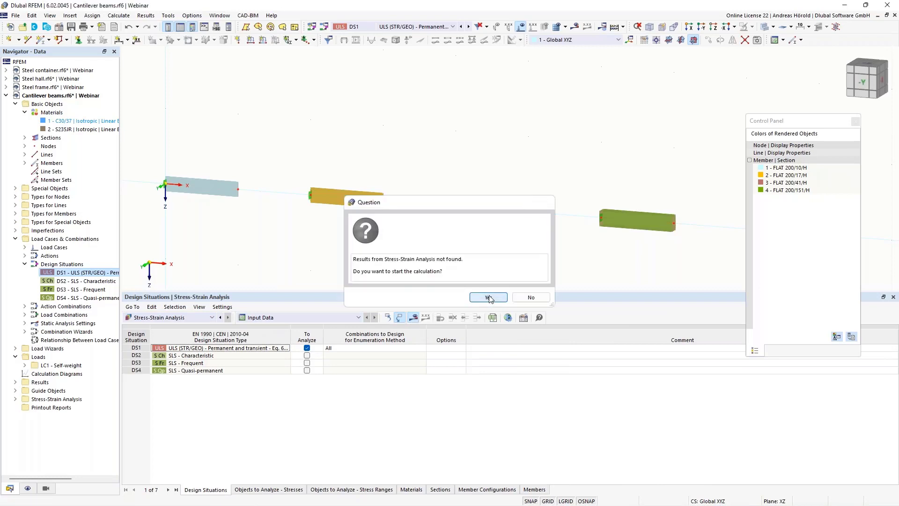
{"action": "left_click", "coordinate": [489, 298]}
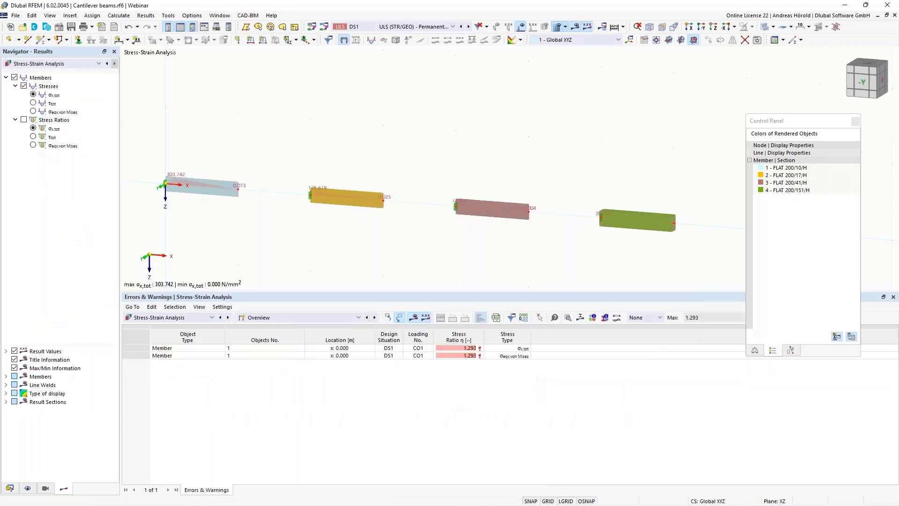
Step: List Stresses on Members by member: beam 1 at ratio 1.293, beams 2–4 at 0.794, 0.345, 0.109
{"action": "left_click", "coordinate": [282, 318]}
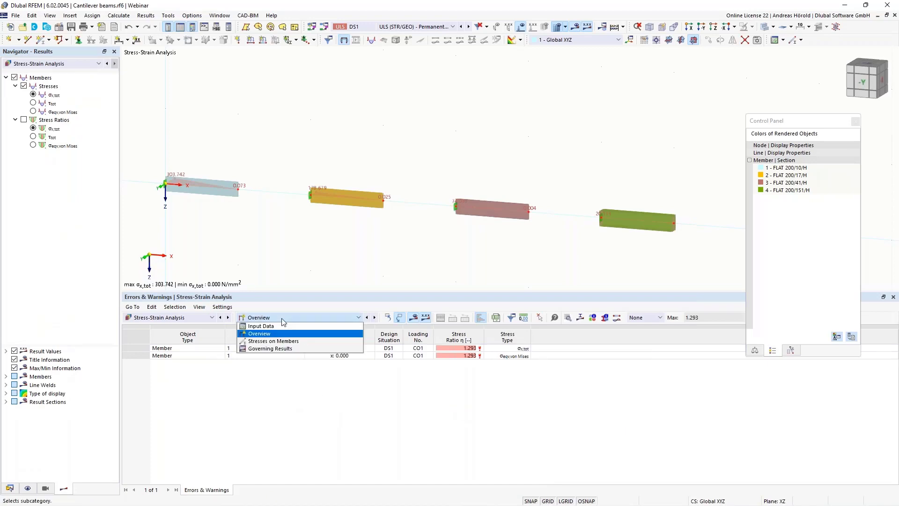
{"action": "left_click", "coordinate": [296, 345]}
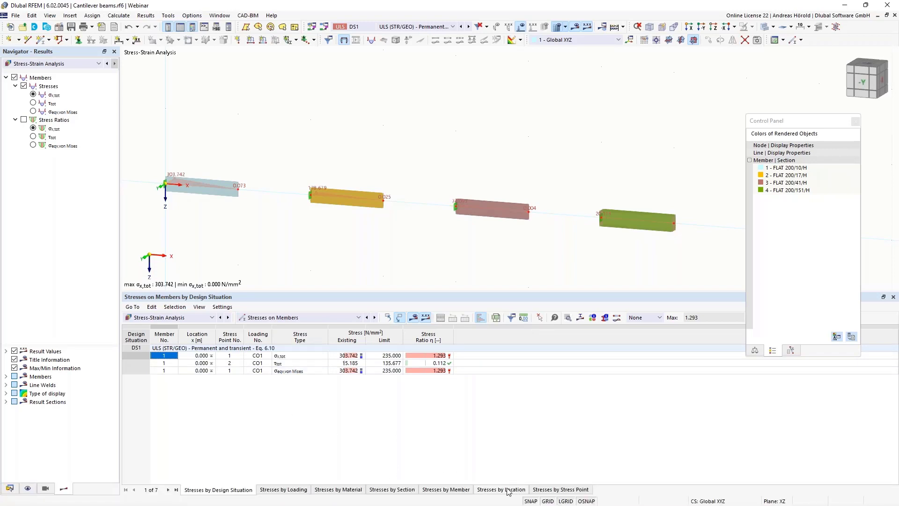
{"action": "left_click", "coordinate": [441, 490]}
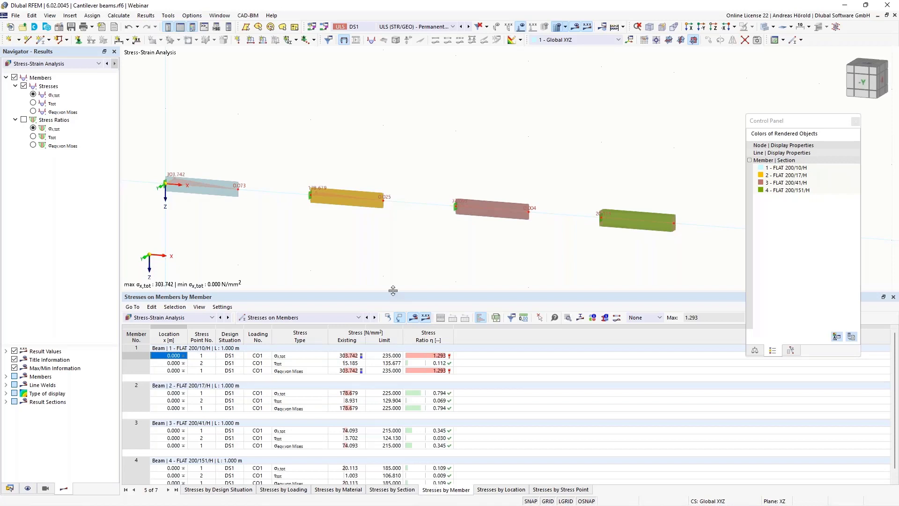
{"action": "left_click_drag", "start_coordinate": [393, 291], "coordinate": [386, 222]}
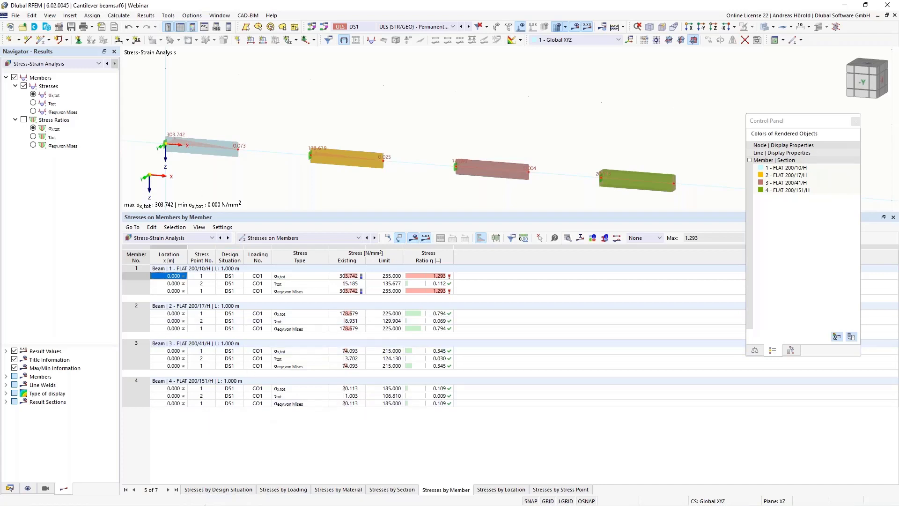
Step: Open the German Webinare page on the Dlubal website in Chrome
{"action": "left_click", "coordinate": [189, 499]}
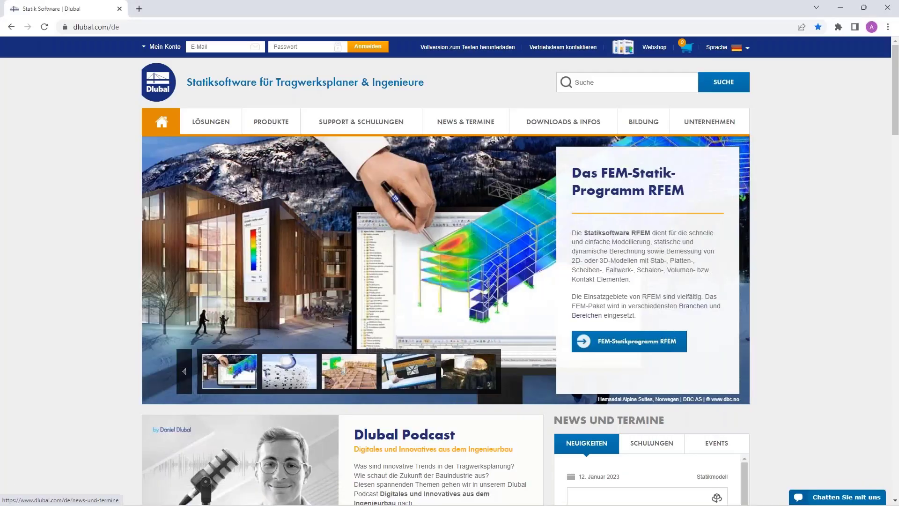
{"action": "mouse_move", "coordinate": [452, 147]}
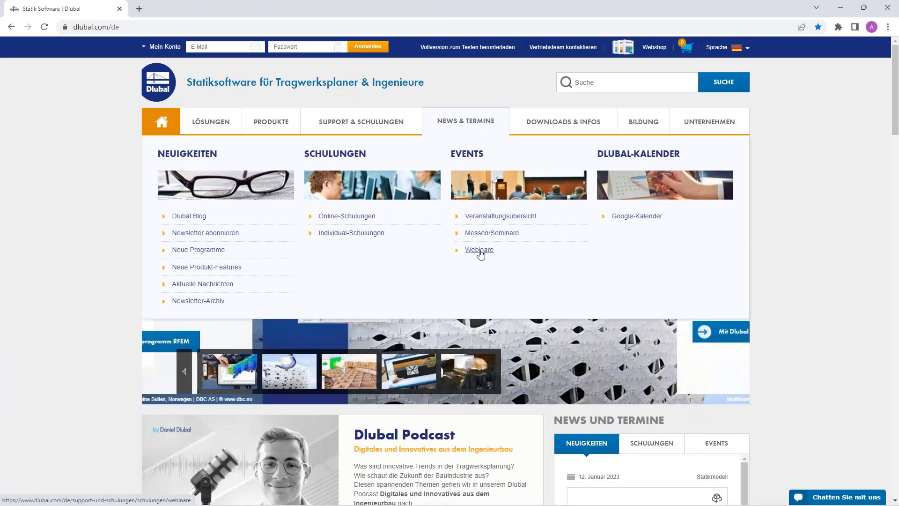
{"action": "left_click", "coordinate": [480, 250]}
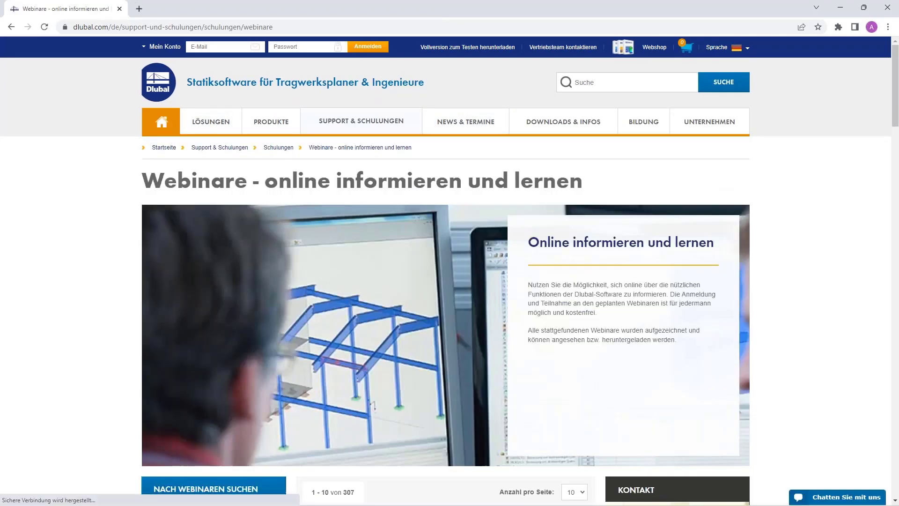
Step: Switch the site to English and show the Webinars list of 159 webinars
{"action": "mouse_move", "coordinate": [716, 47]}
{"action": "left_click", "coordinate": [706, 82]}
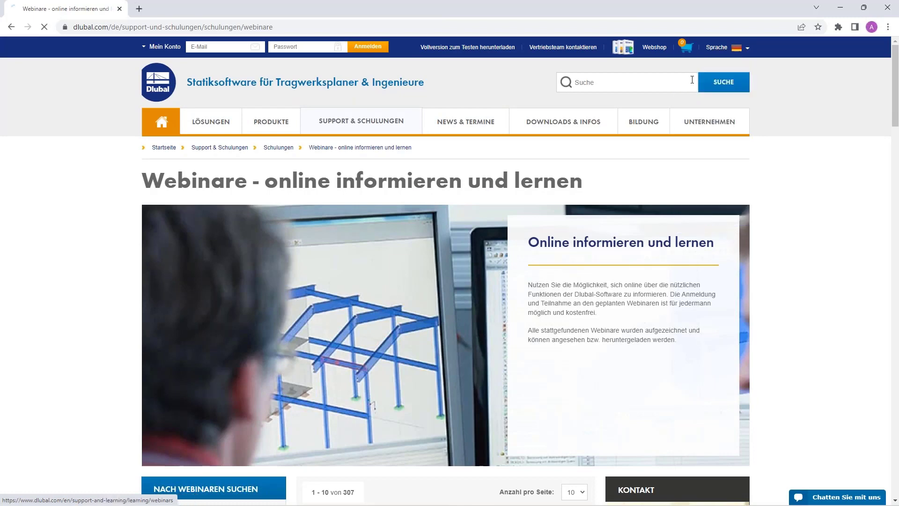
{"action": "mouse_move", "coordinate": [653, 121]}
{"action": "mouse_move", "coordinate": [466, 121]}
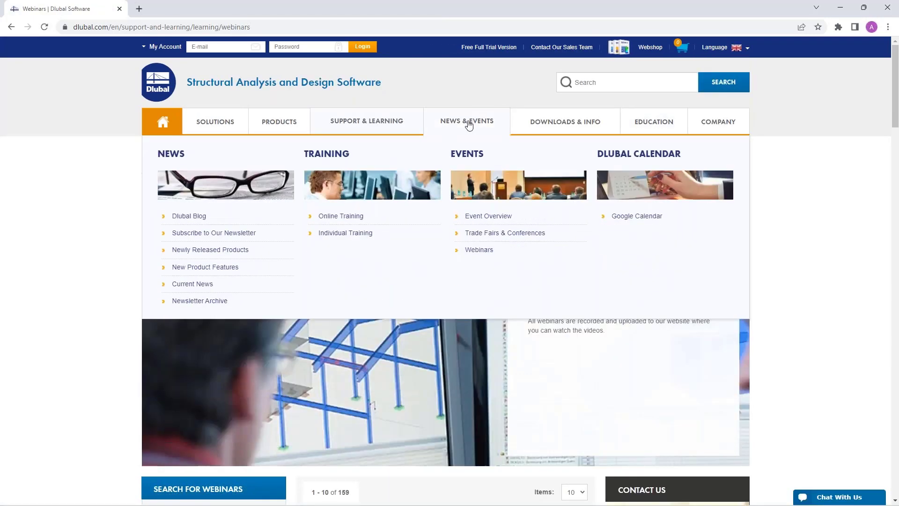
{"action": "left_click", "coordinate": [478, 251]}
{"action": "scroll", "coordinate": [485, 217], "scroll_direction": "down", "scroll_amount": 2}
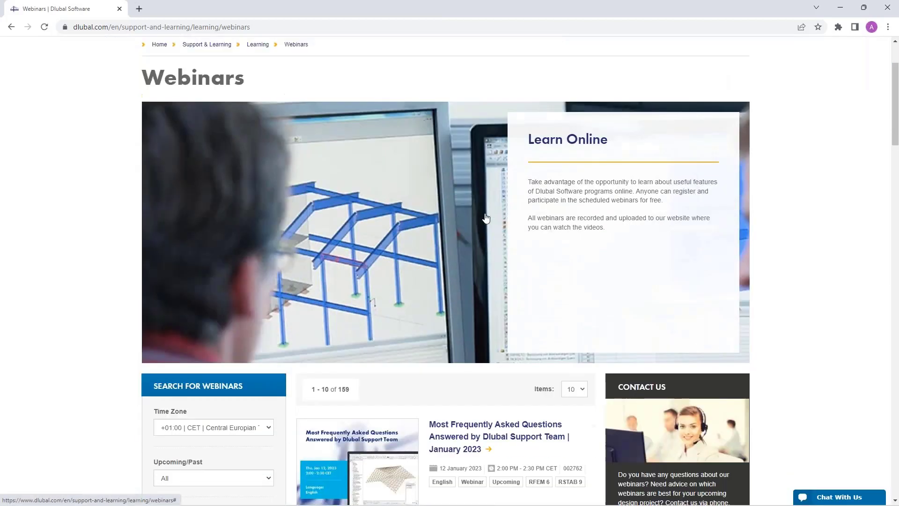
{"action": "scroll", "coordinate": [485, 218], "scroll_direction": "down", "scroll_amount": 8}
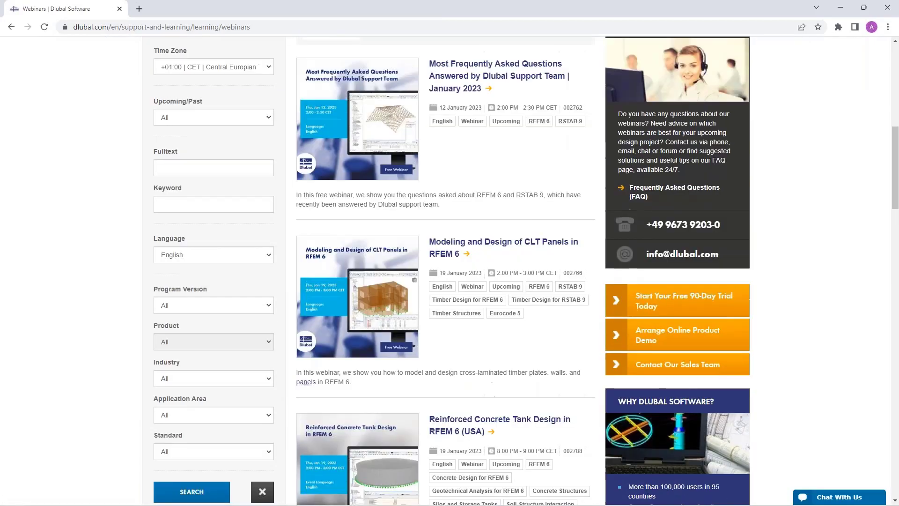
{"action": "scroll", "coordinate": [457, 146], "scroll_direction": "up", "scroll_amount": 1}
{"action": "left_click", "coordinate": [458, 131]}
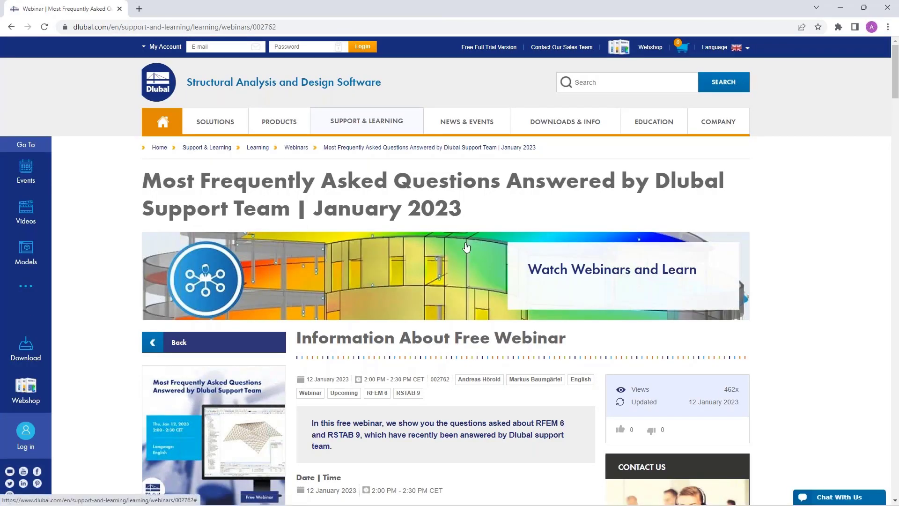
{"action": "scroll", "coordinate": [466, 247], "scroll_direction": "down", "scroll_amount": 6}
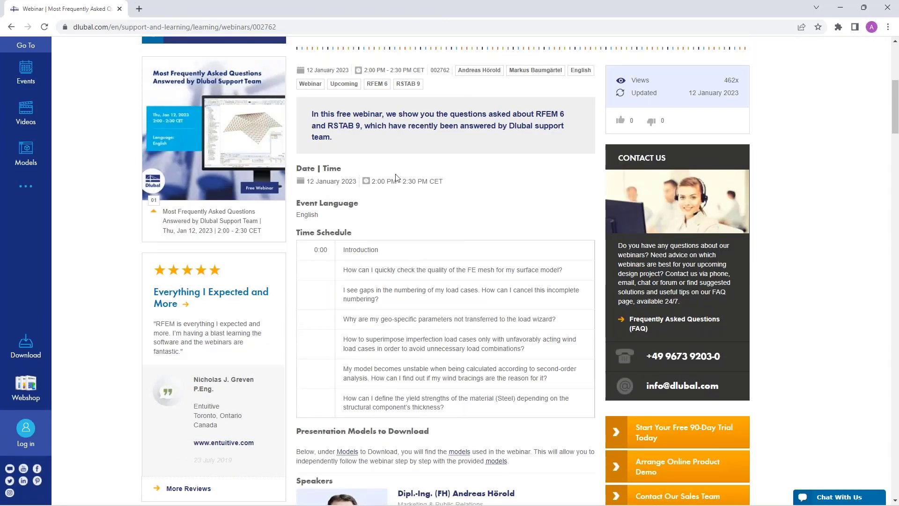
{"action": "scroll", "coordinate": [346, 187], "scroll_direction": "down", "scroll_amount": 1}
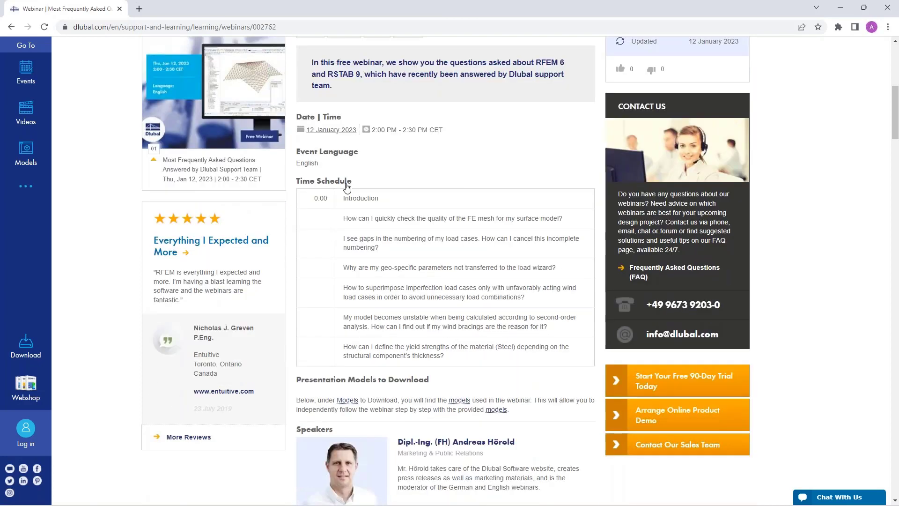
{"action": "scroll", "coordinate": [347, 186], "scroll_direction": "down", "scroll_amount": 11}
{"action": "scroll", "coordinate": [408, 181], "scroll_direction": "down", "scroll_amount": 3}
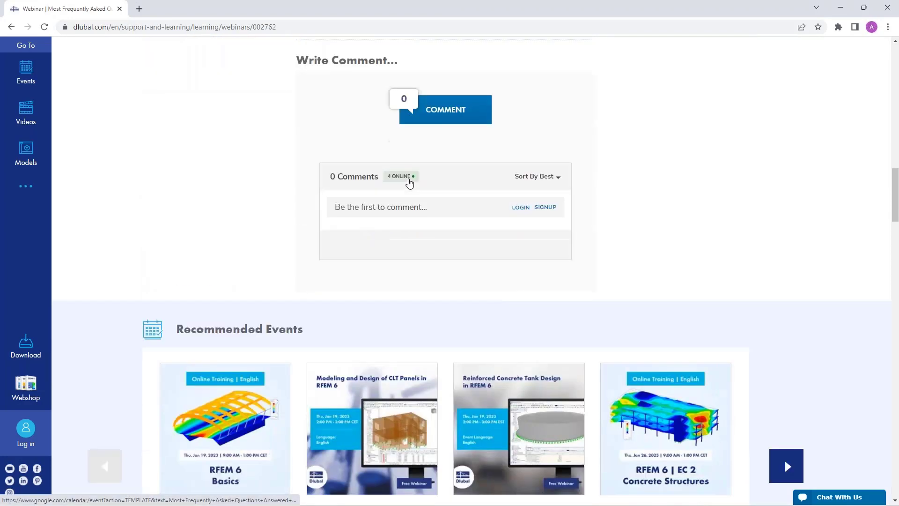
{"action": "scroll", "coordinate": [410, 183], "scroll_direction": "down", "scroll_amount": 15}
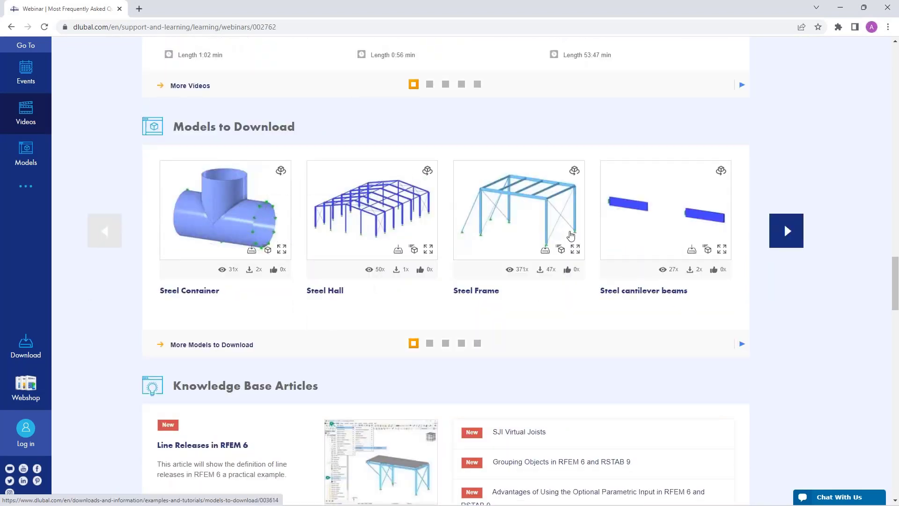
{"action": "scroll", "coordinate": [399, 262], "scroll_direction": "up", "scroll_amount": 2}
{"action": "scroll", "coordinate": [397, 257], "scroll_direction": "up", "scroll_amount": 20}
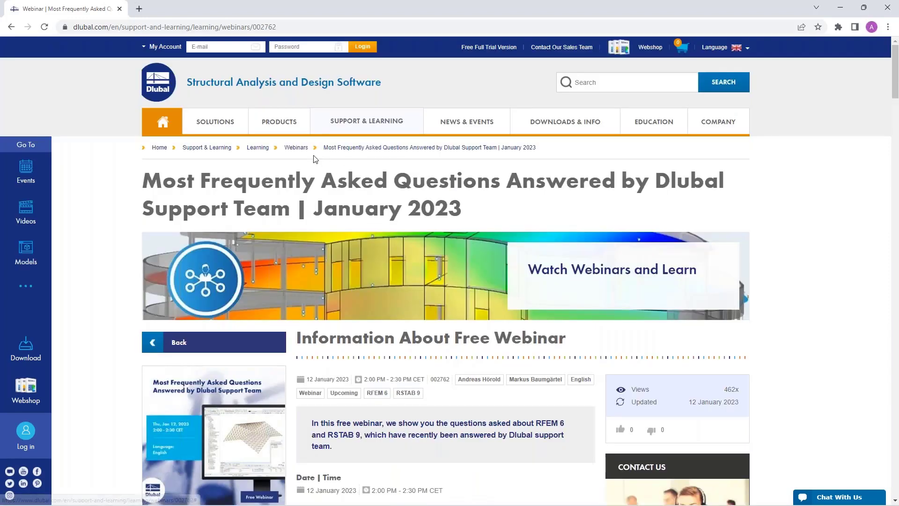
{"action": "left_click", "coordinate": [296, 148]}
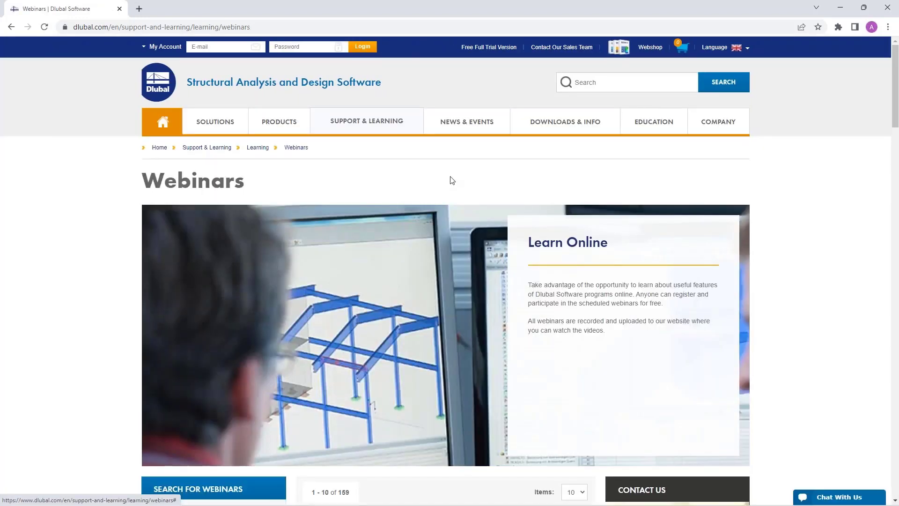
{"action": "mouse_move", "coordinate": [462, 121]}
{"action": "left_click", "coordinate": [470, 250]}
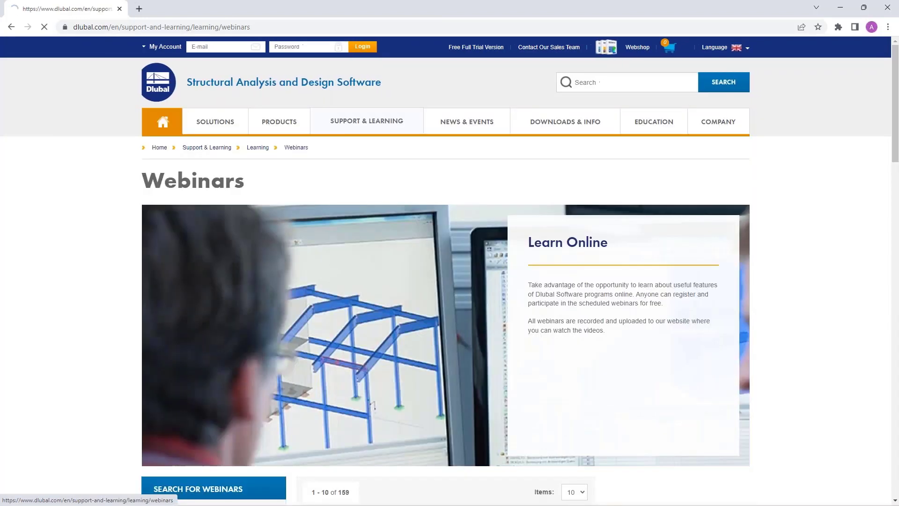
{"action": "scroll", "coordinate": [438, 175], "scroll_direction": "down", "scroll_amount": 12}
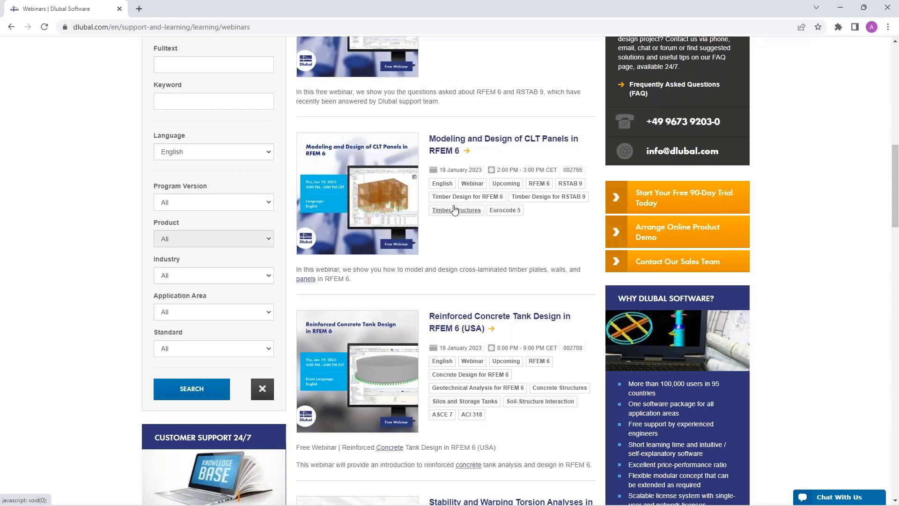
{"action": "scroll", "coordinate": [456, 213], "scroll_direction": "down", "scroll_amount": 1}
{"action": "scroll", "coordinate": [484, 194], "scroll_direction": "down", "scroll_amount": 2}
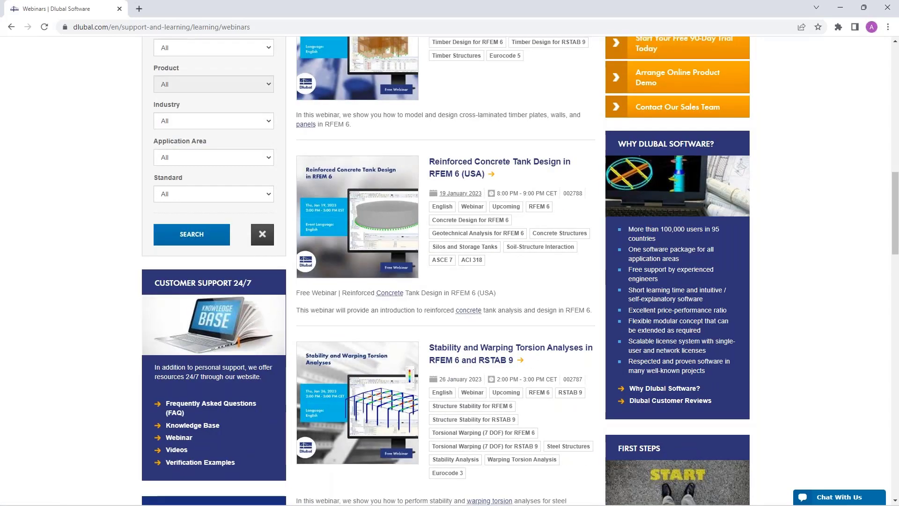
{"action": "scroll", "coordinate": [484, 194], "scroll_direction": "up", "scroll_amount": 1}
{"action": "scroll", "coordinate": [597, 266], "scroll_direction": "down", "scroll_amount": 1}
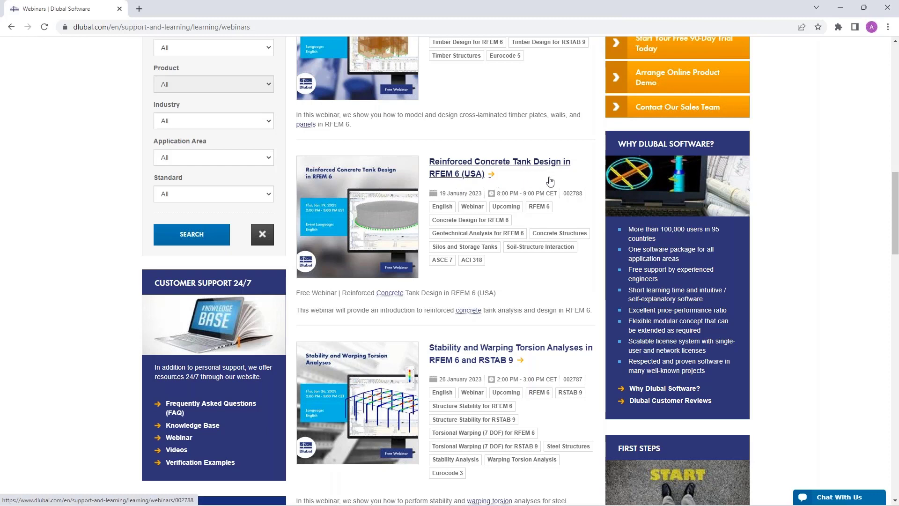
{"action": "scroll", "coordinate": [534, 185], "scroll_direction": "down", "scroll_amount": 2}
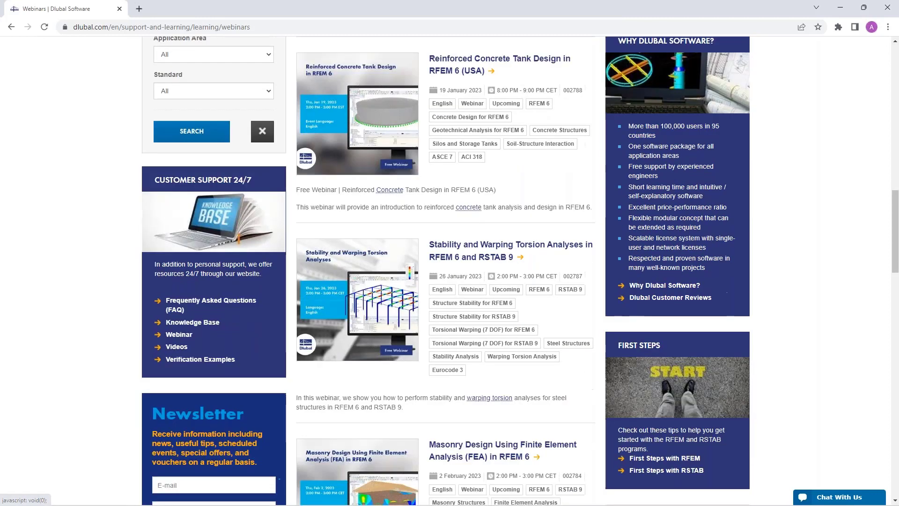
{"action": "scroll", "coordinate": [474, 259], "scroll_direction": "down", "scroll_amount": 1}
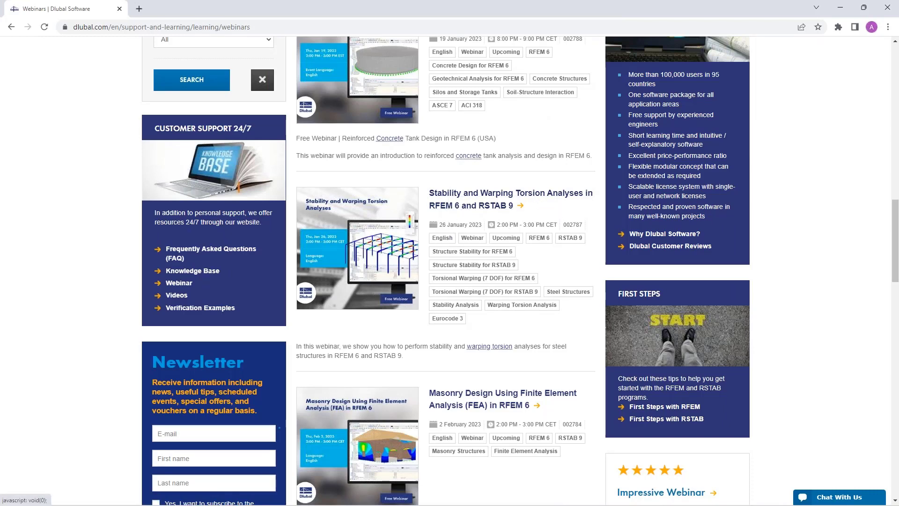
{"action": "scroll", "coordinate": [459, 294], "scroll_direction": "down", "scroll_amount": 2}
{"action": "scroll", "coordinate": [460, 294], "scroll_direction": "down", "scroll_amount": 2}
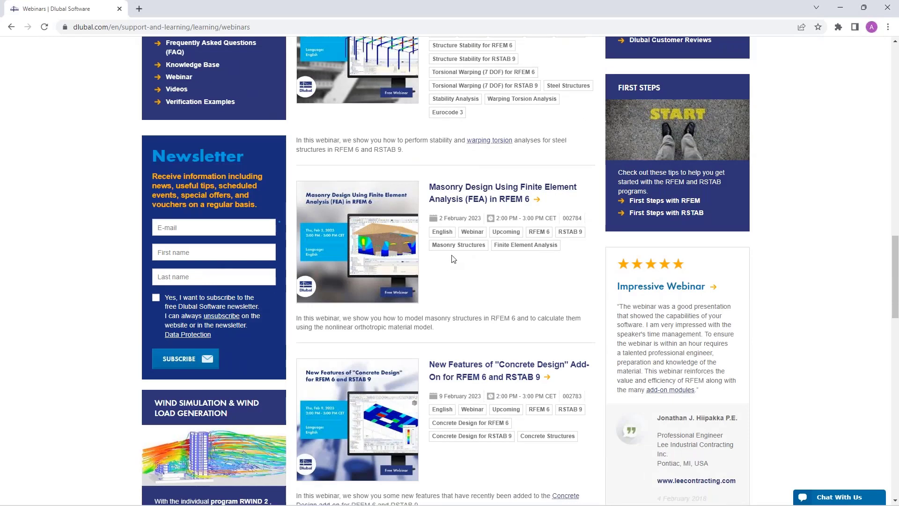
{"action": "scroll", "coordinate": [459, 246], "scroll_direction": "down", "scroll_amount": 1}
{"action": "scroll", "coordinate": [458, 247], "scroll_direction": "down", "scroll_amount": 1}
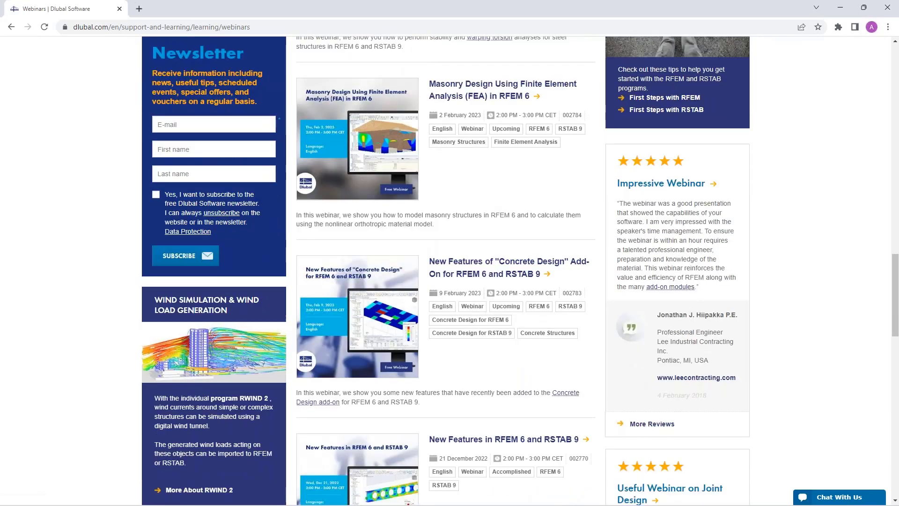
{"action": "scroll", "coordinate": [458, 246], "scroll_direction": "up", "scroll_amount": 3}
{"action": "scroll", "coordinate": [458, 245], "scroll_direction": "up", "scroll_amount": 9}
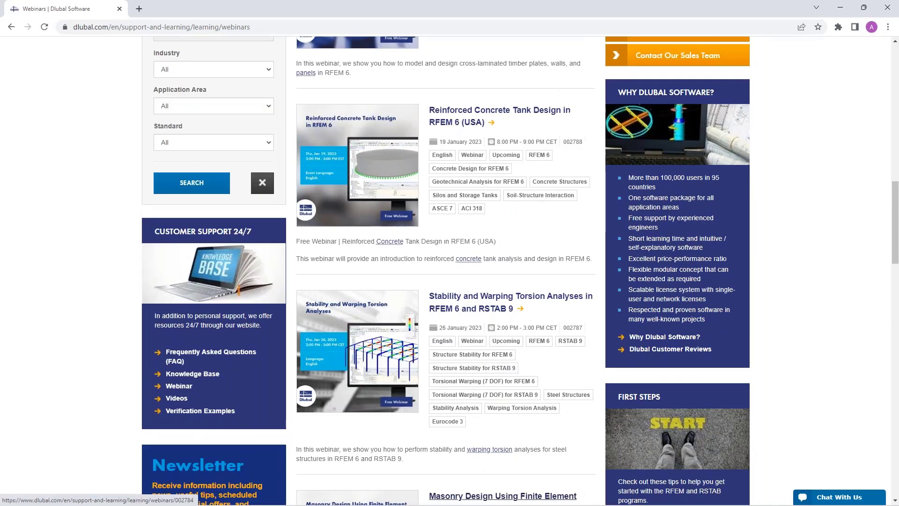
{"action": "scroll", "coordinate": [458, 246], "scroll_direction": "up", "scroll_amount": 9}
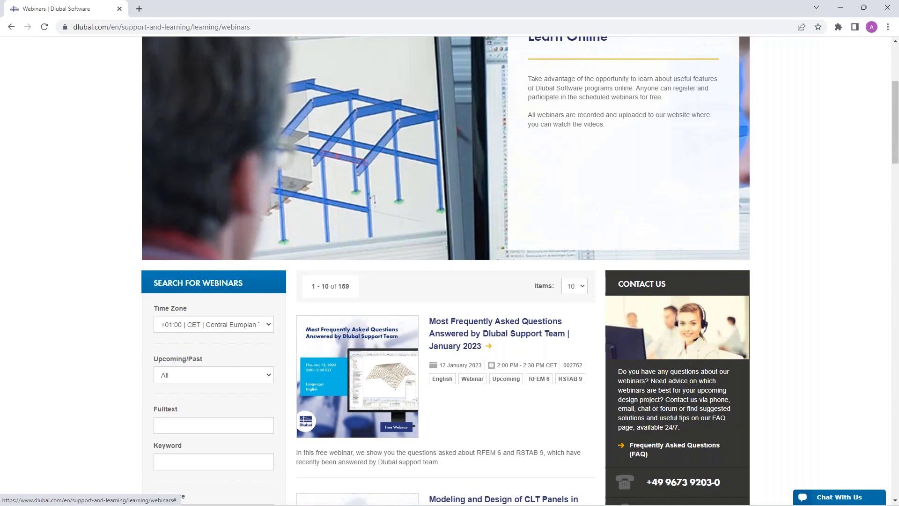
{"action": "scroll", "coordinate": [475, 314], "scroll_direction": "down", "scroll_amount": 3}
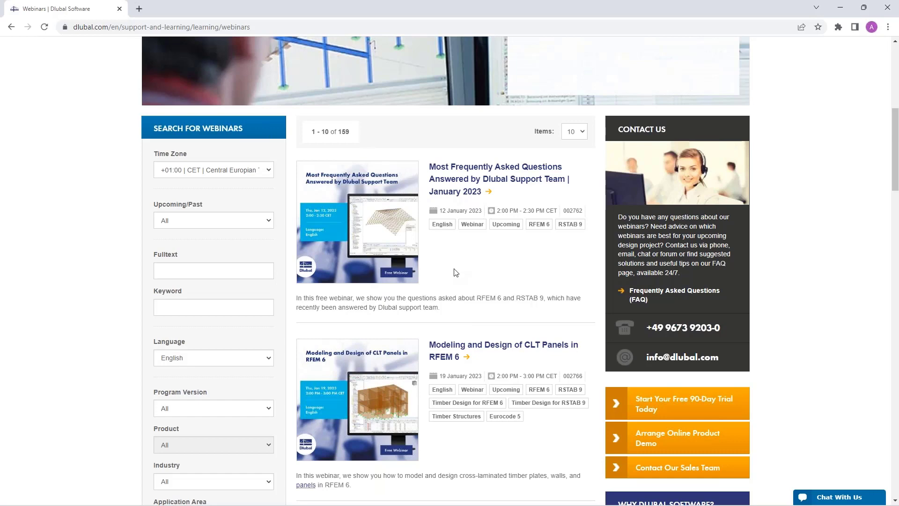
{"action": "scroll", "coordinate": [456, 272], "scroll_direction": "up", "scroll_amount": 8}
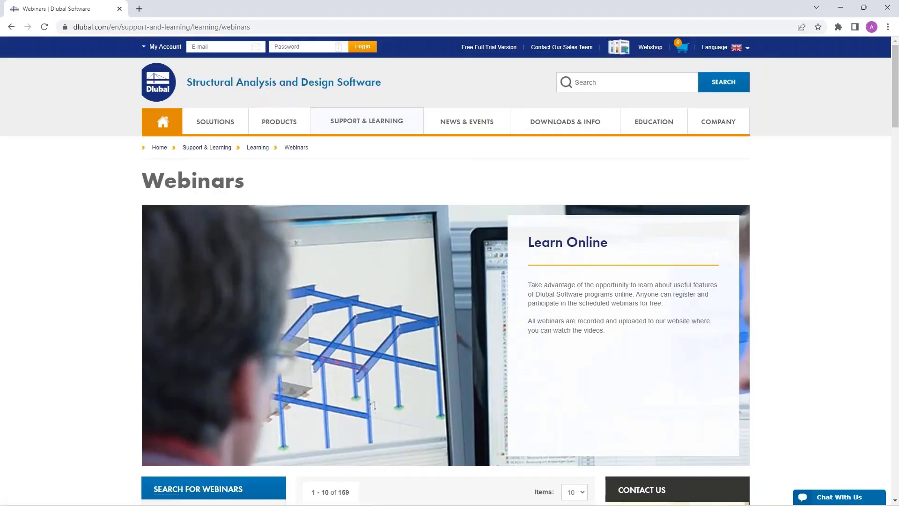
Step: Browse the Free Full Trial Version page's RFEM 6, RSTAB 9, RSECTION 1 and RWIND 2 trials
{"action": "left_click", "coordinate": [489, 47]}
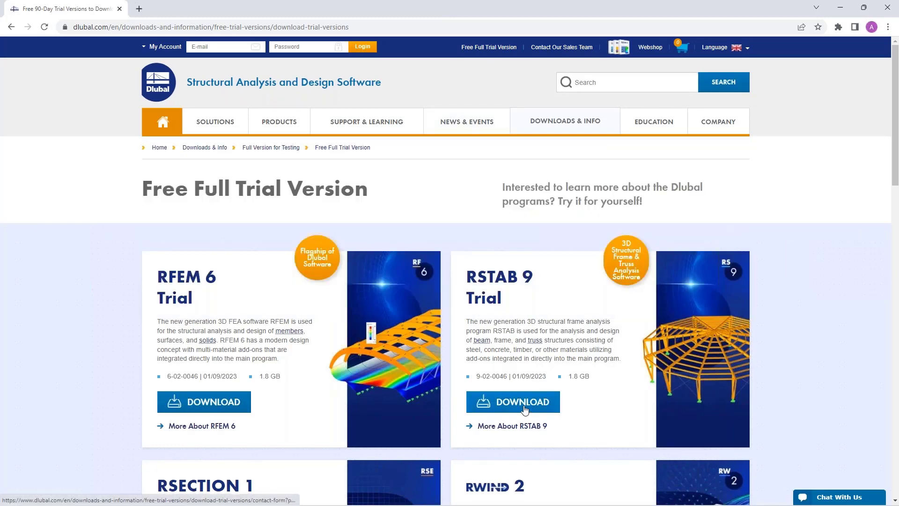
{"action": "scroll", "coordinate": [523, 408], "scroll_direction": "down", "scroll_amount": 3}
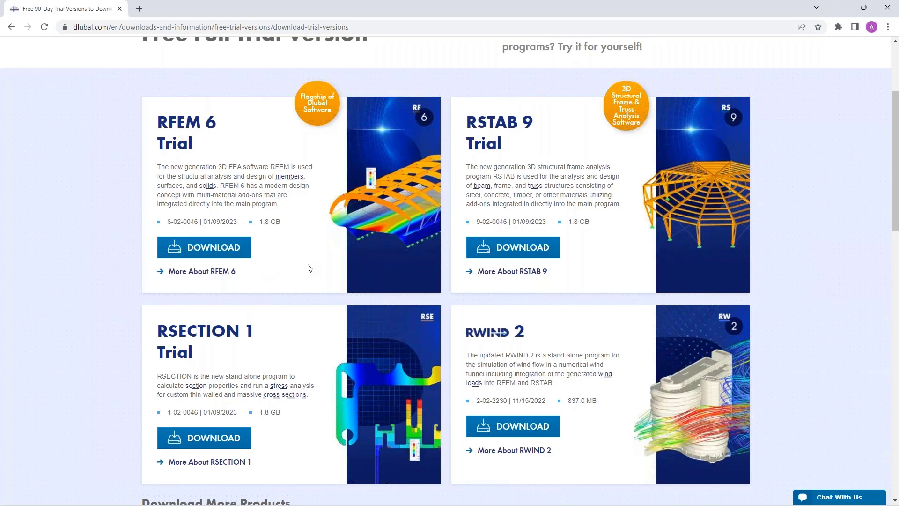
{"action": "scroll", "coordinate": [307, 268], "scroll_direction": "up", "scroll_amount": 3}
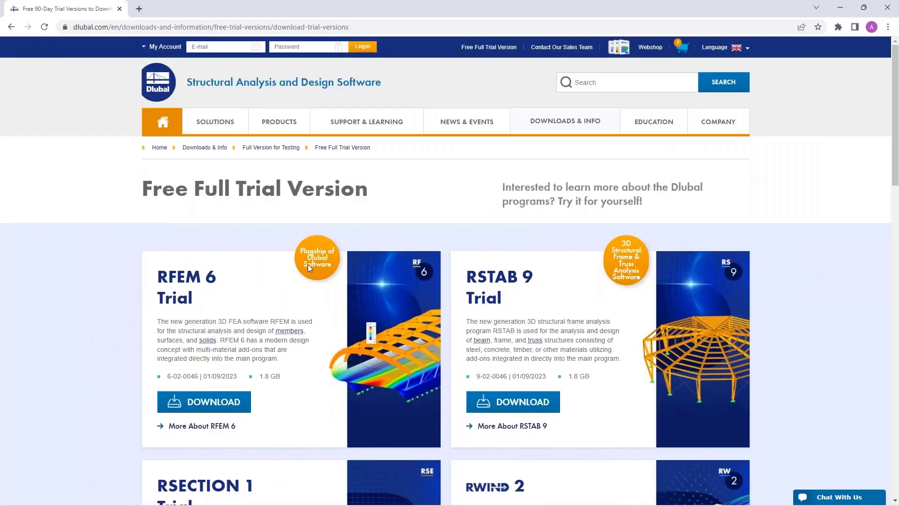